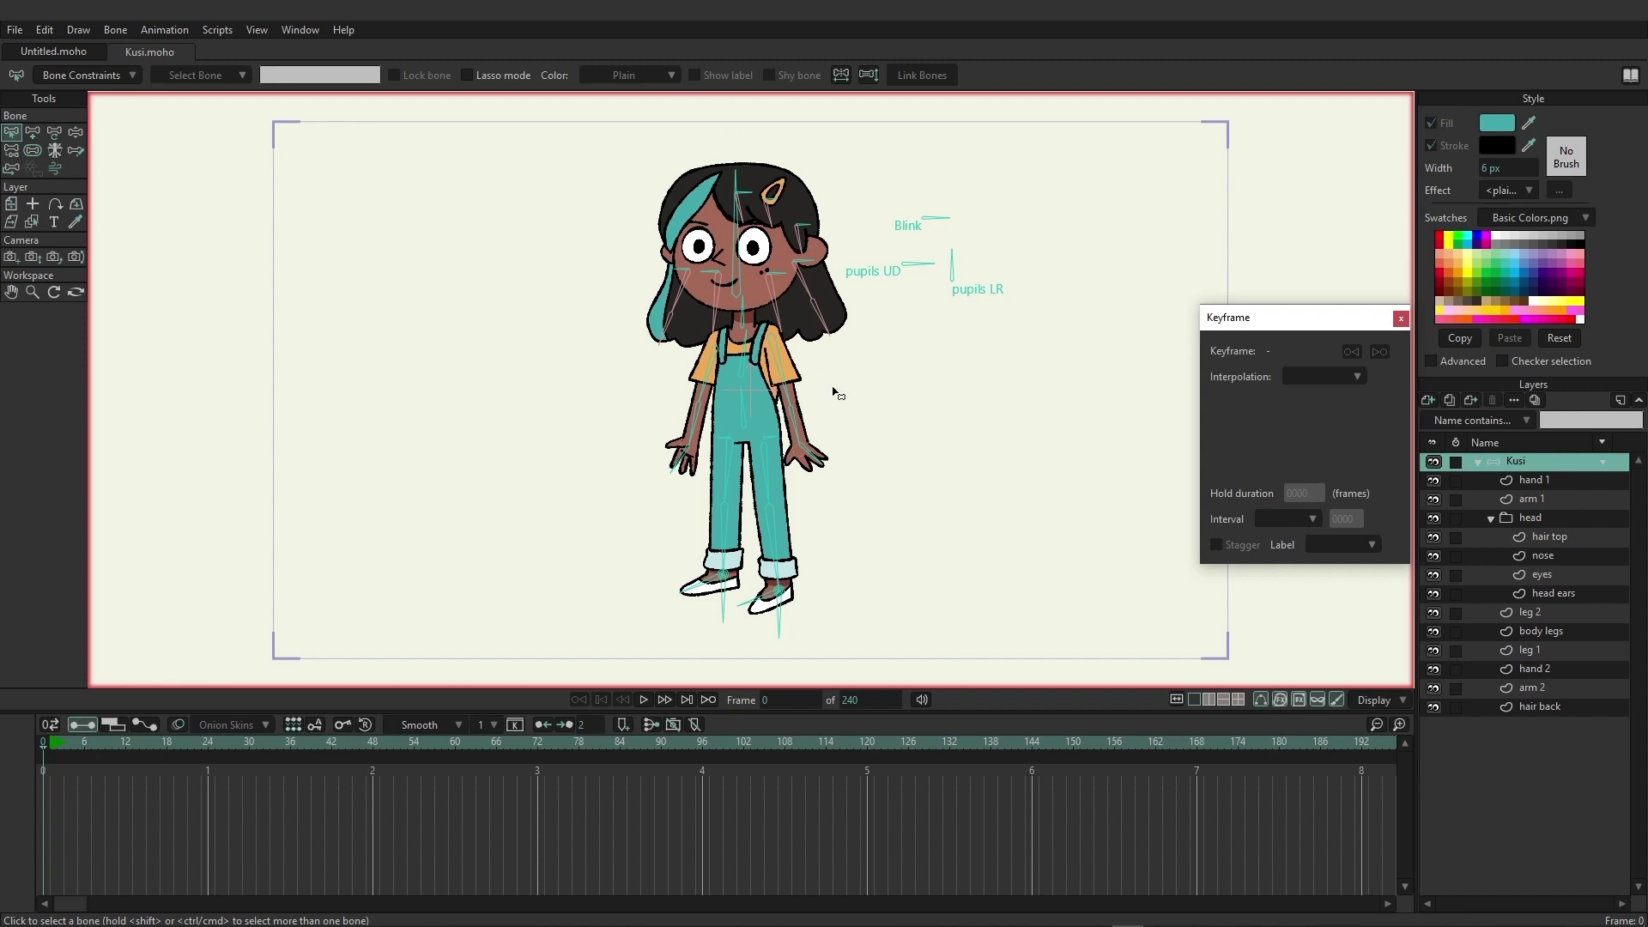
Step: Delete the bones running through the character's left arm and hand from the Kusi rig
scroll(835, 394, up, 4)
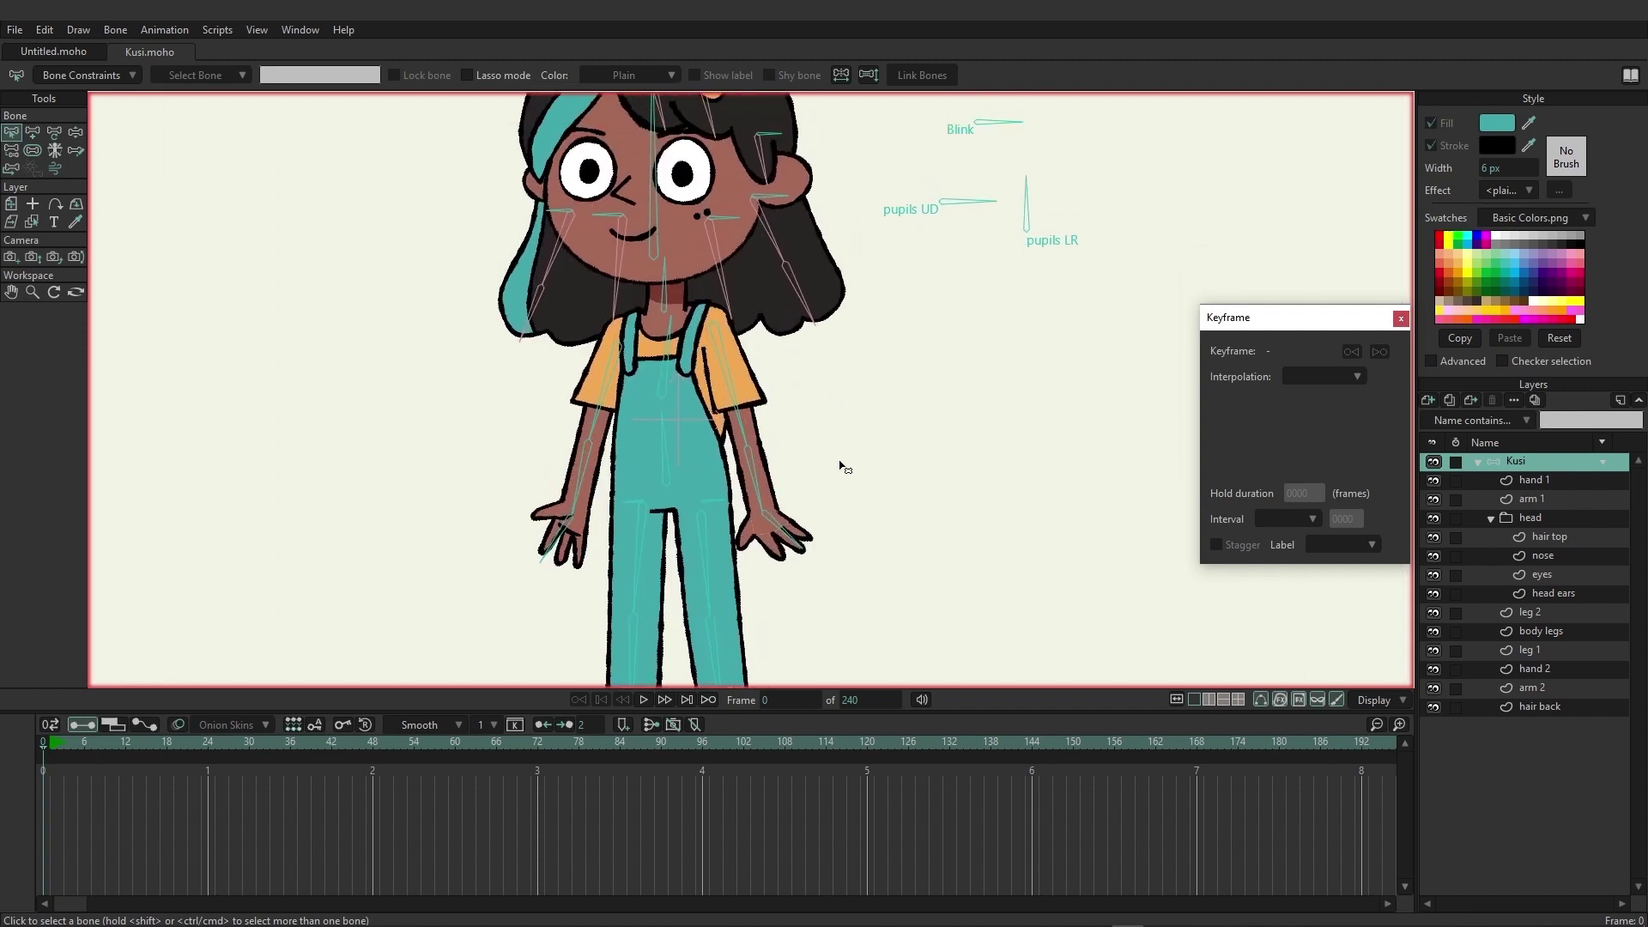
click(720, 355)
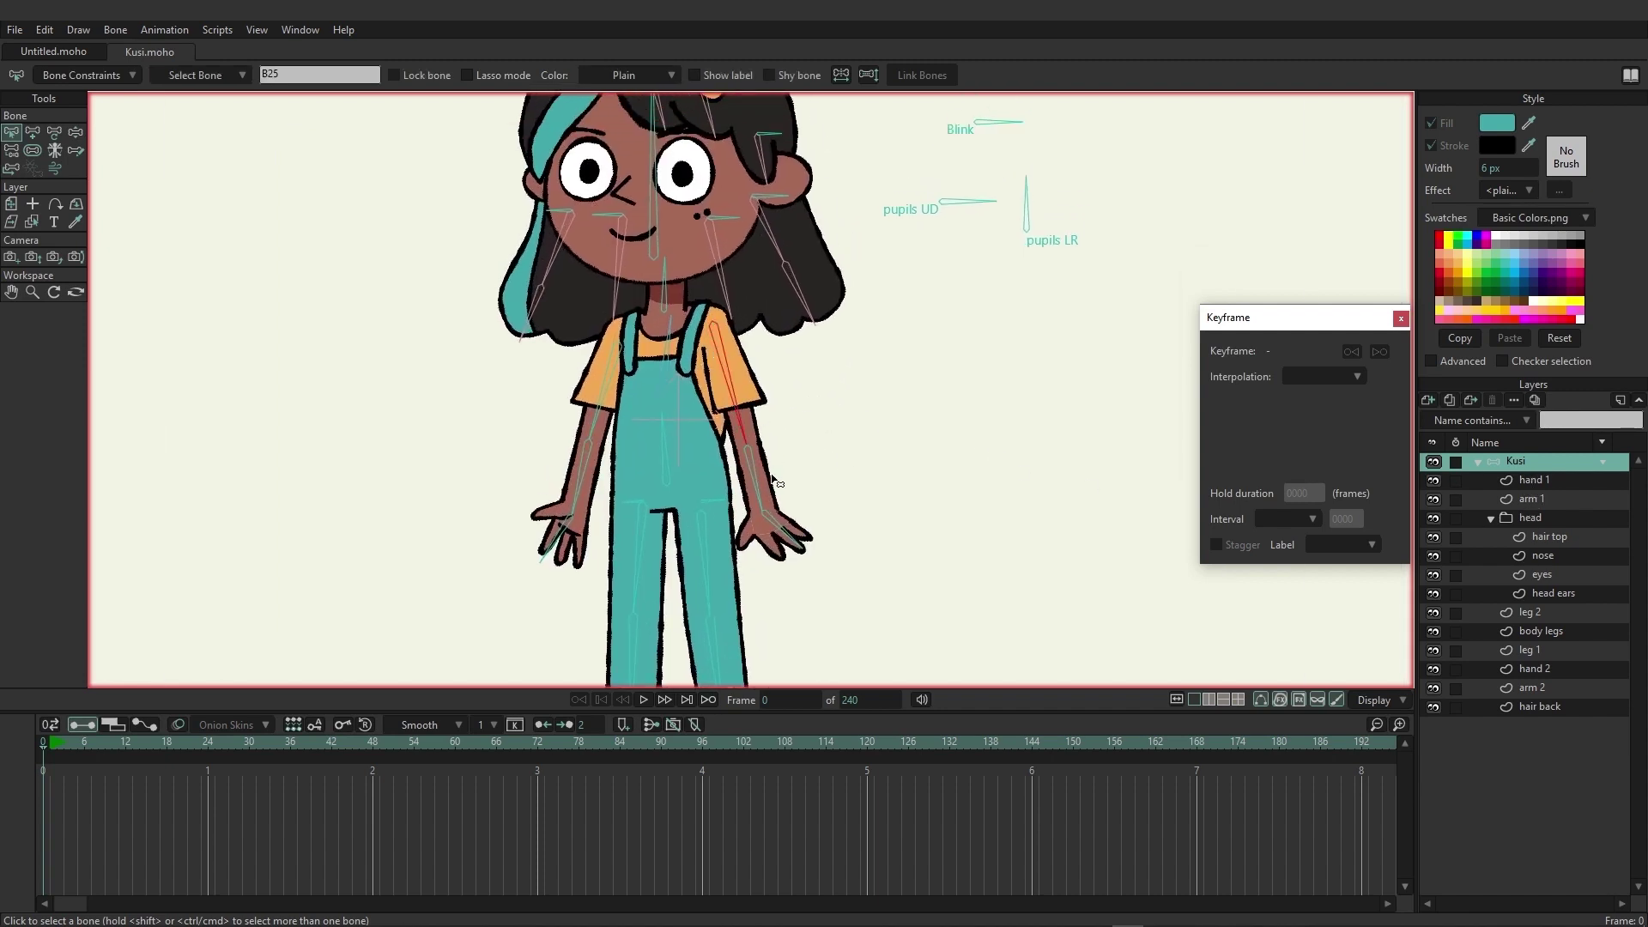
shift+click(785, 534)
key(ctrl+shift+a)
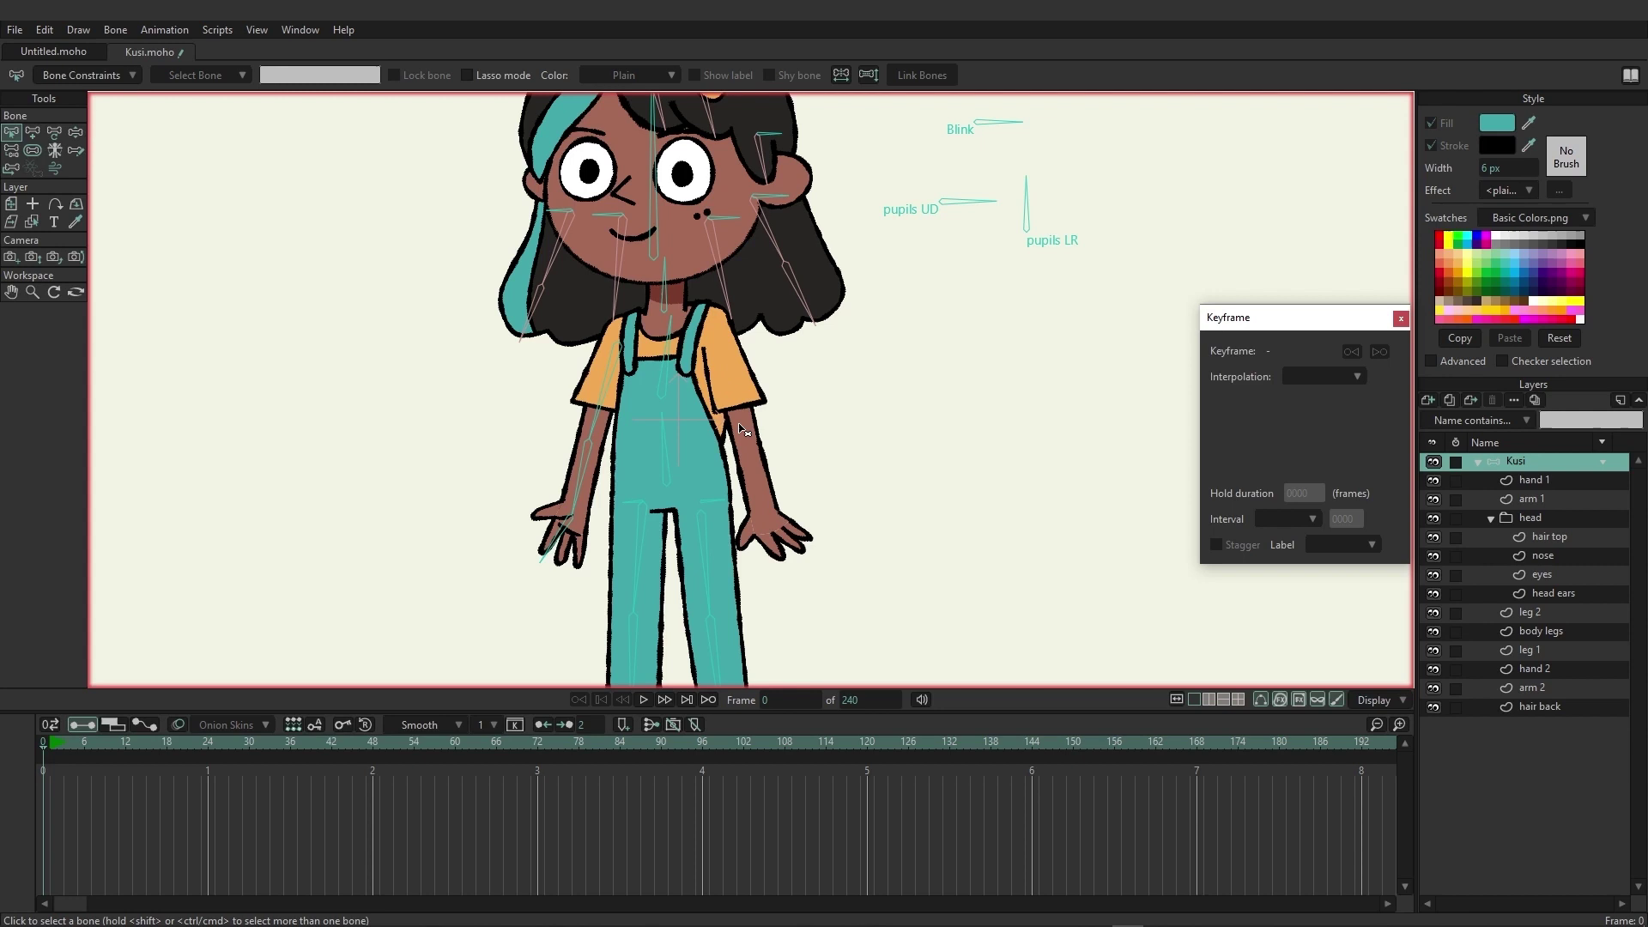
Step: Cut all points of the hand 1 layer and paste them into the arm 1 layer
click(1542, 480)
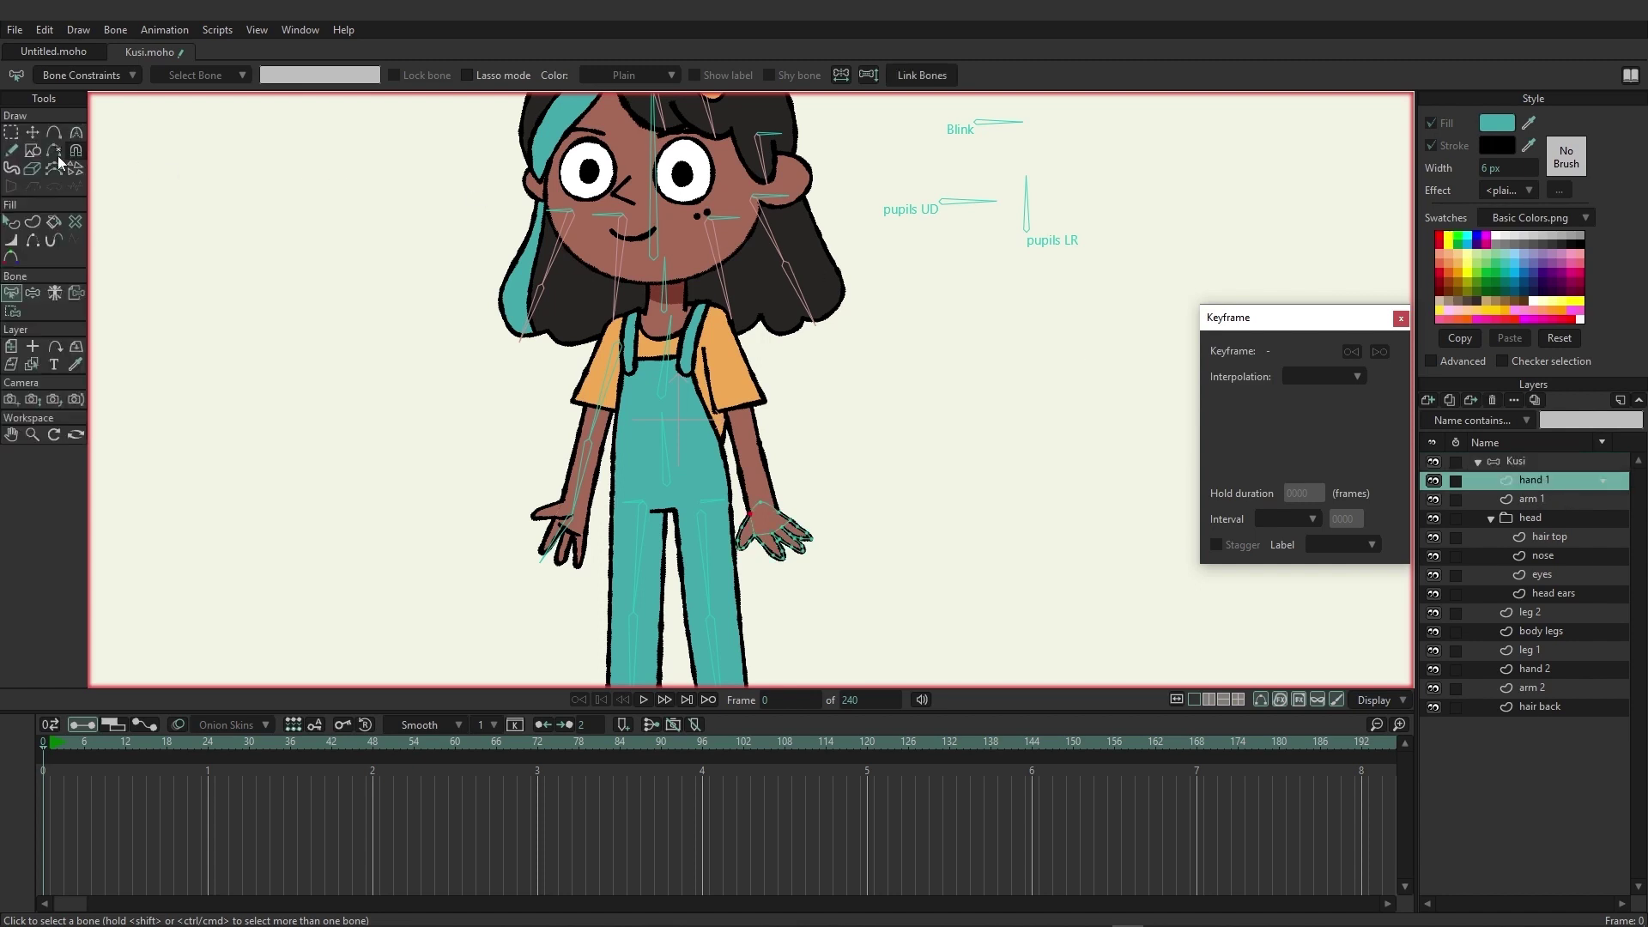
click(33, 133)
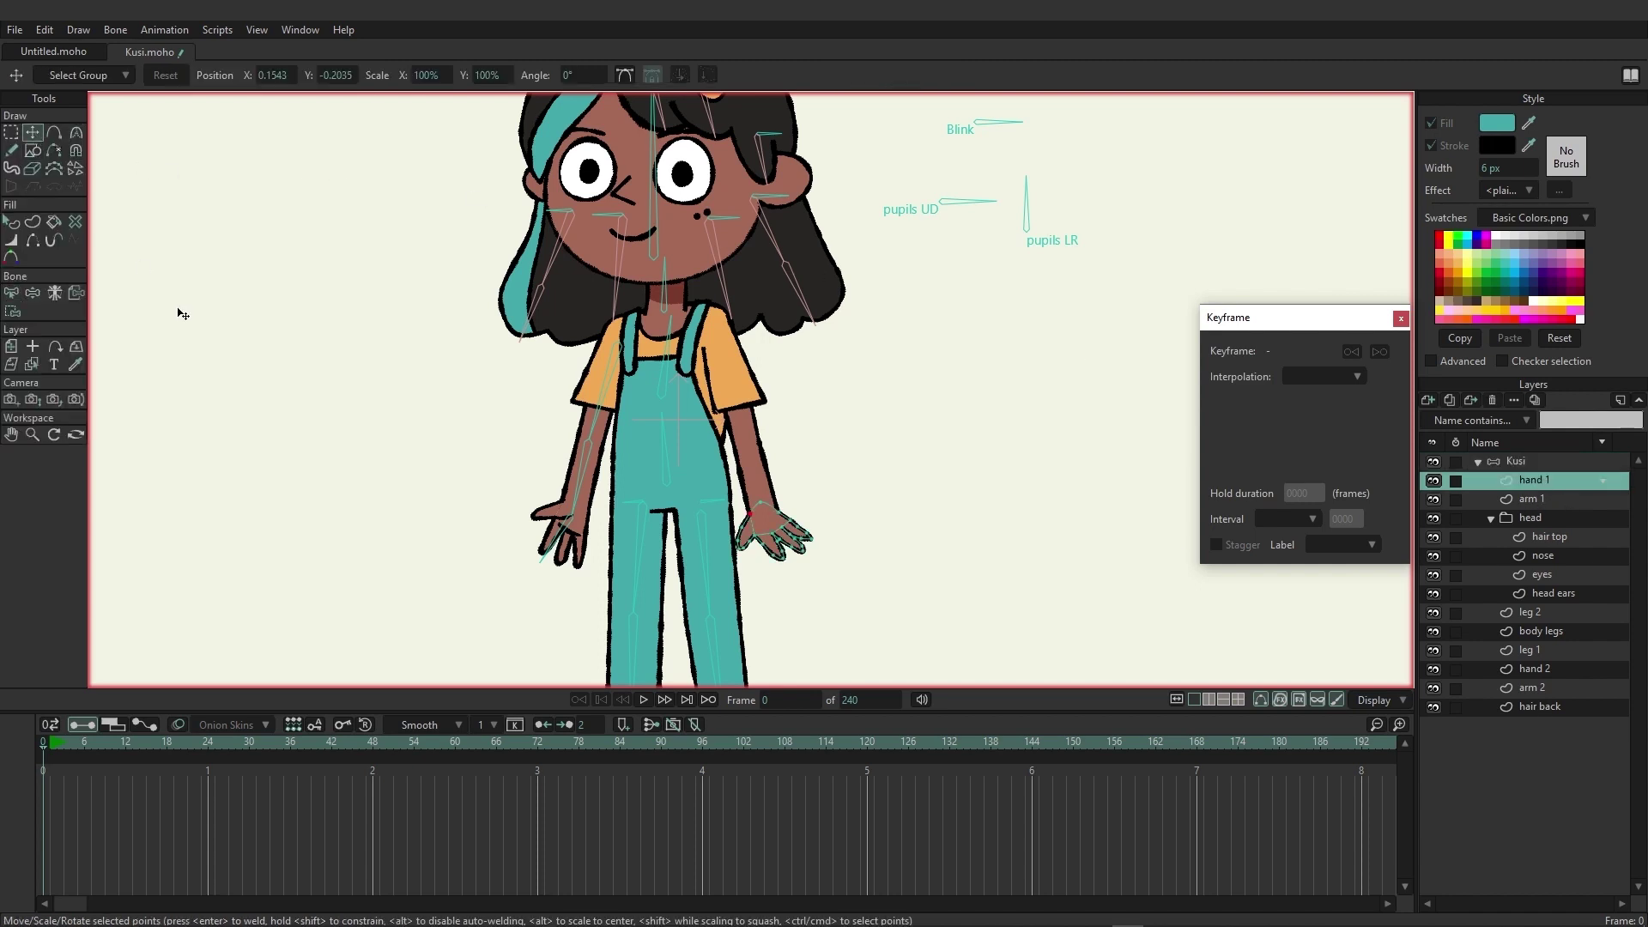
key(ctrl+a)
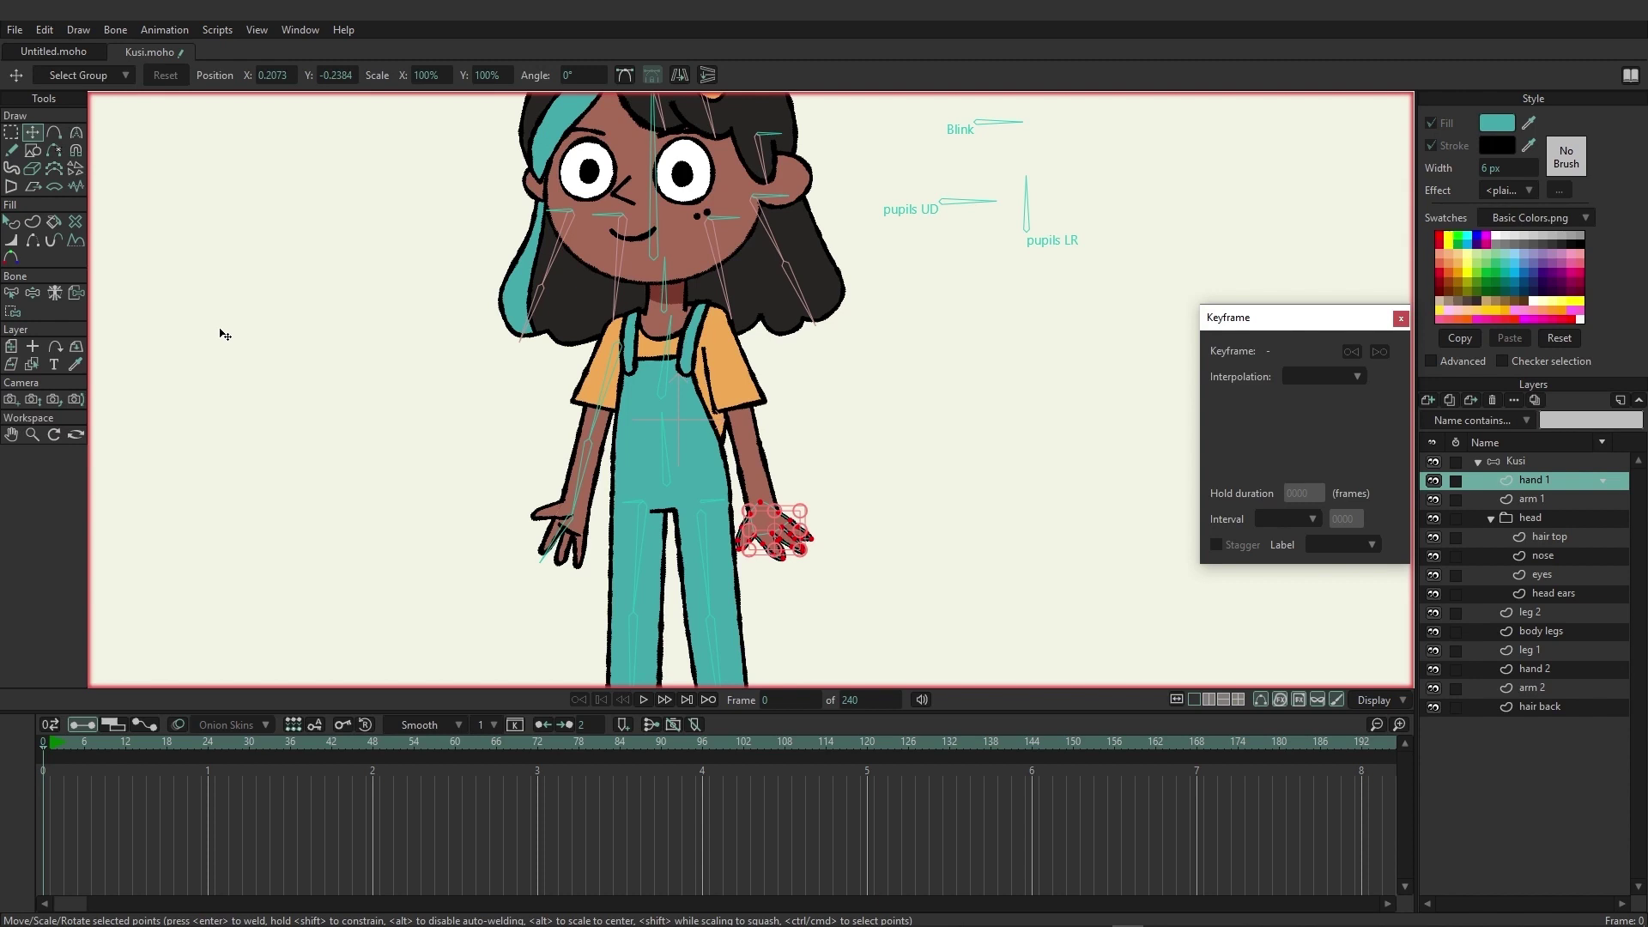
key(Delete)
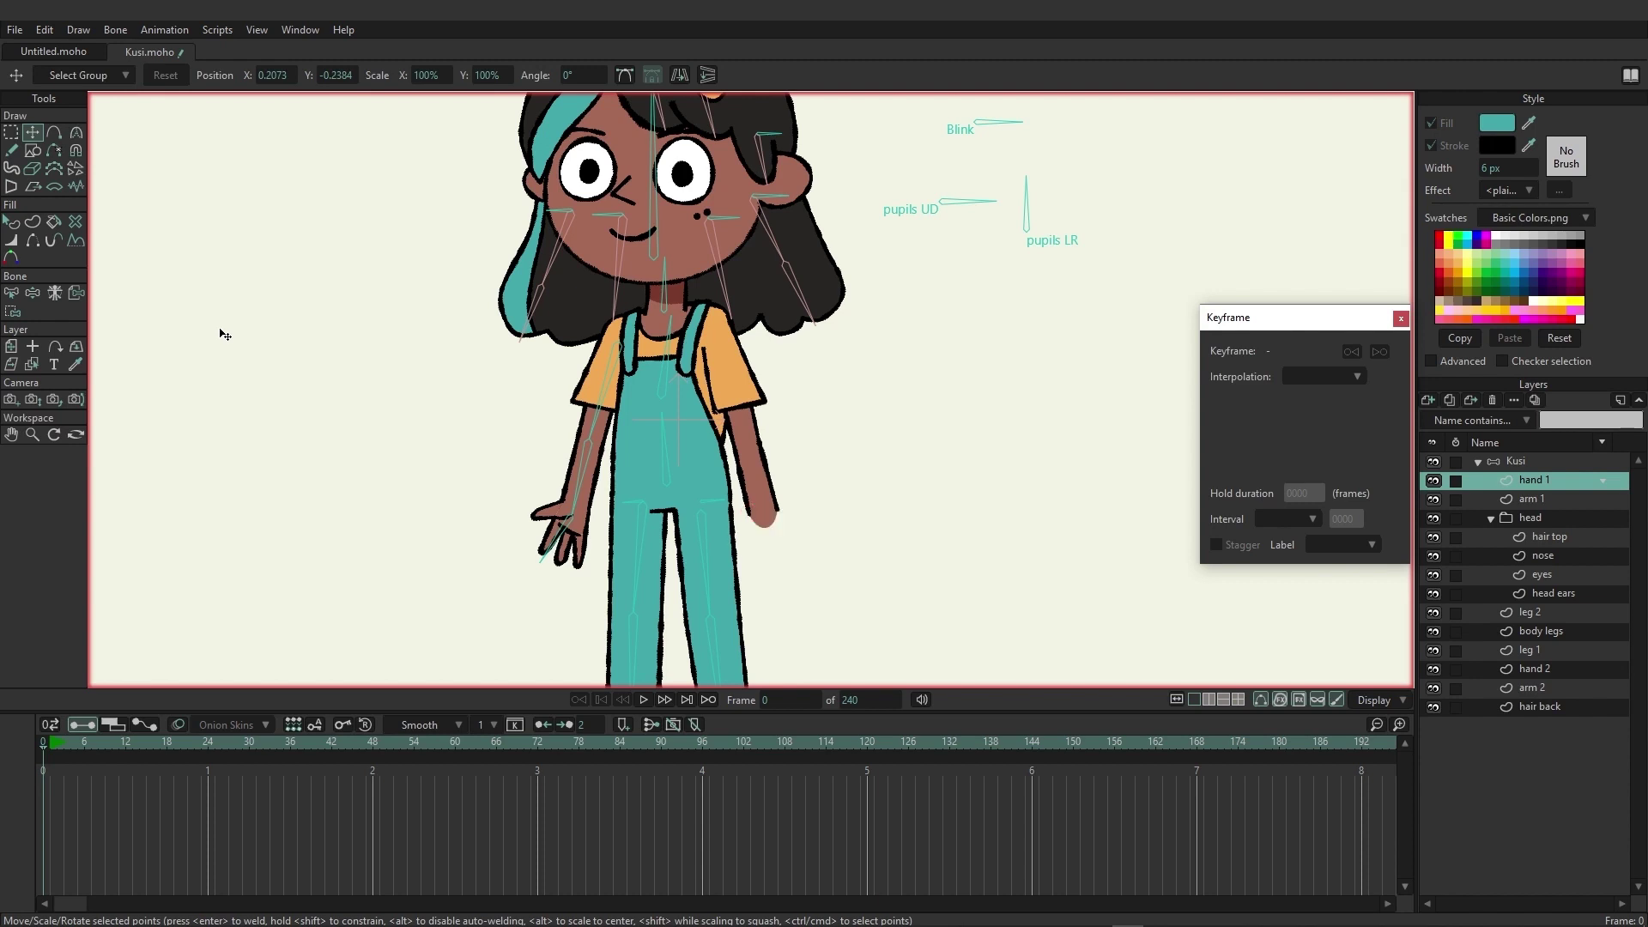
key(b)
click(1543, 501)
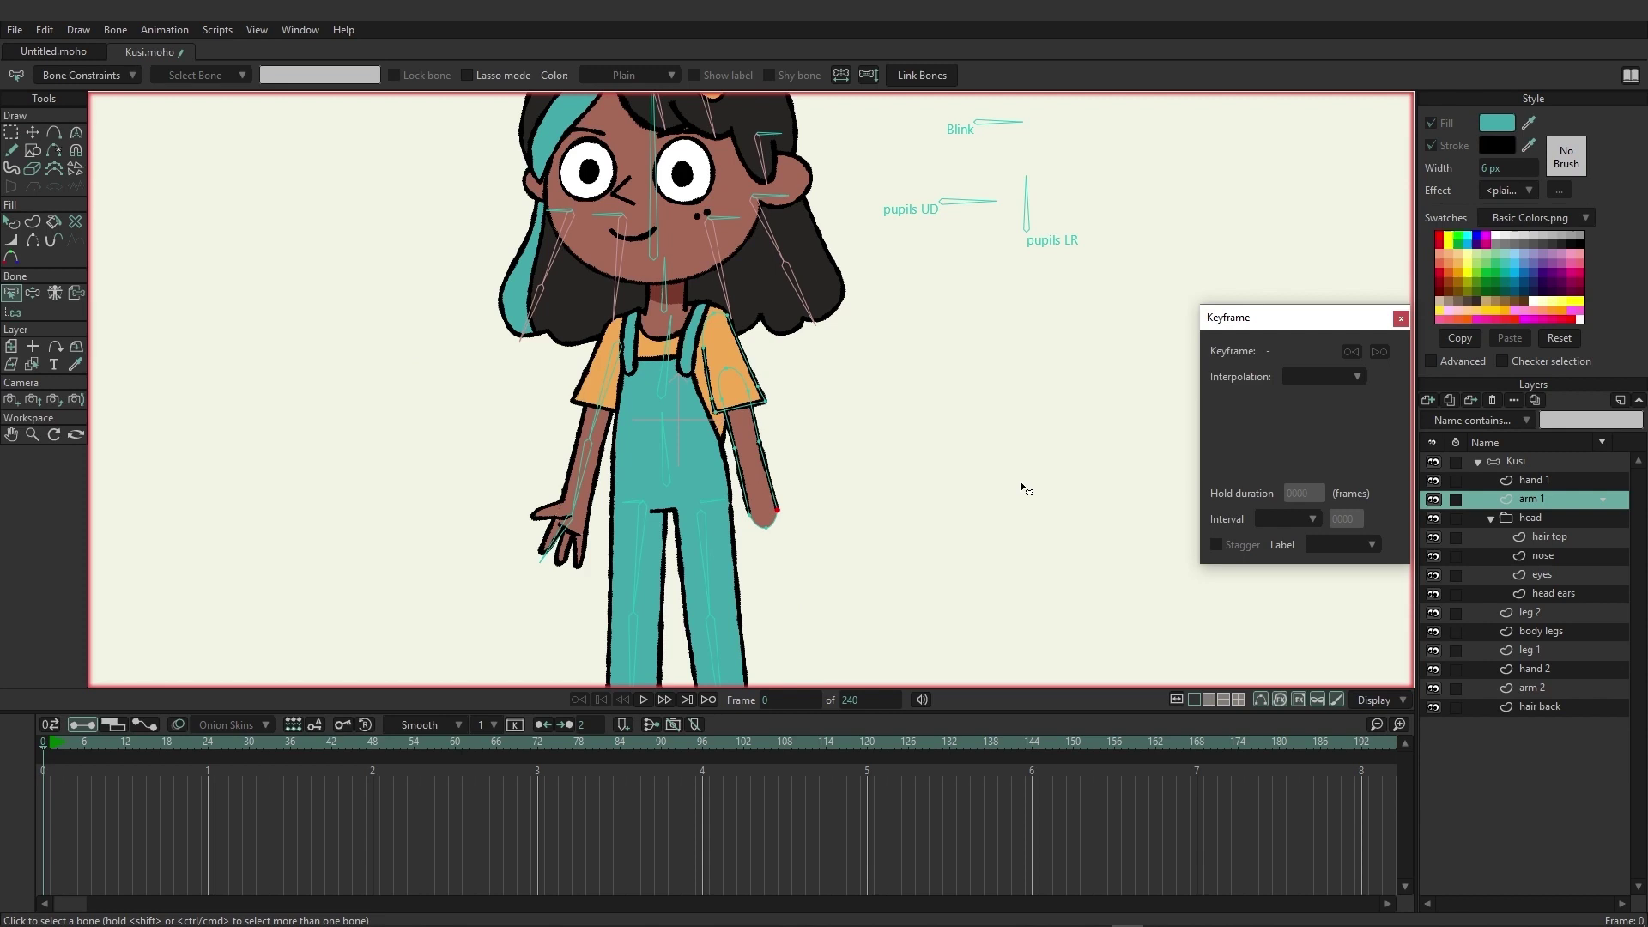
key(ctrl+v)
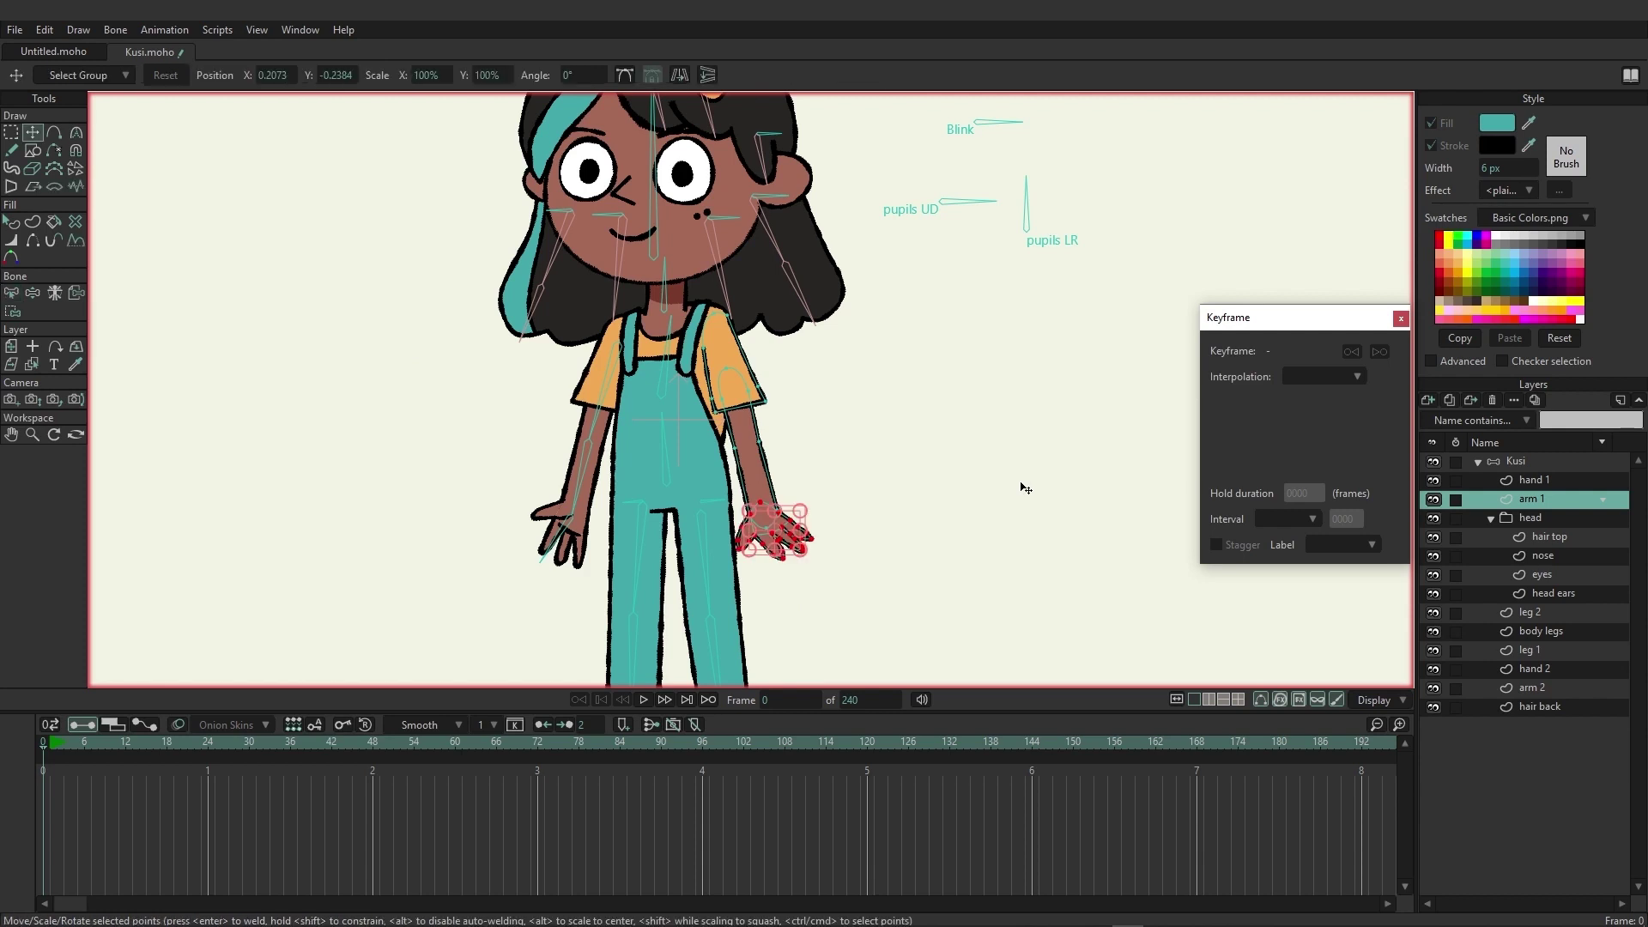
Step: Delete the empty hand 1 layer and rename the arm 1 layer as "f arm straight"
click(1533, 482)
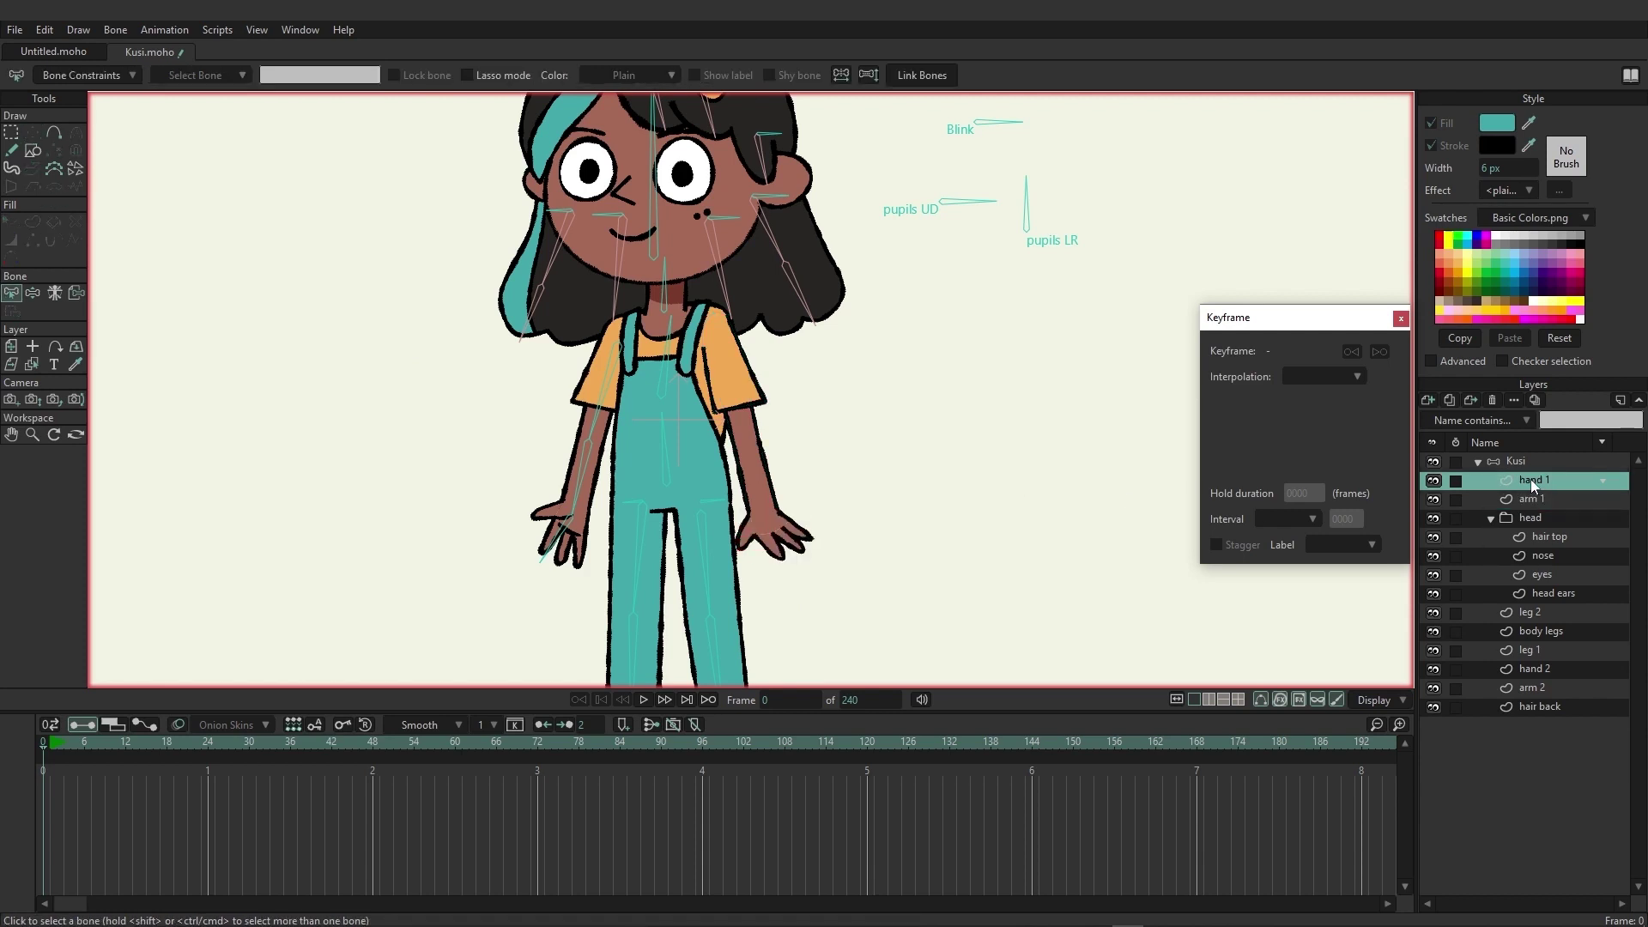
click(1492, 400)
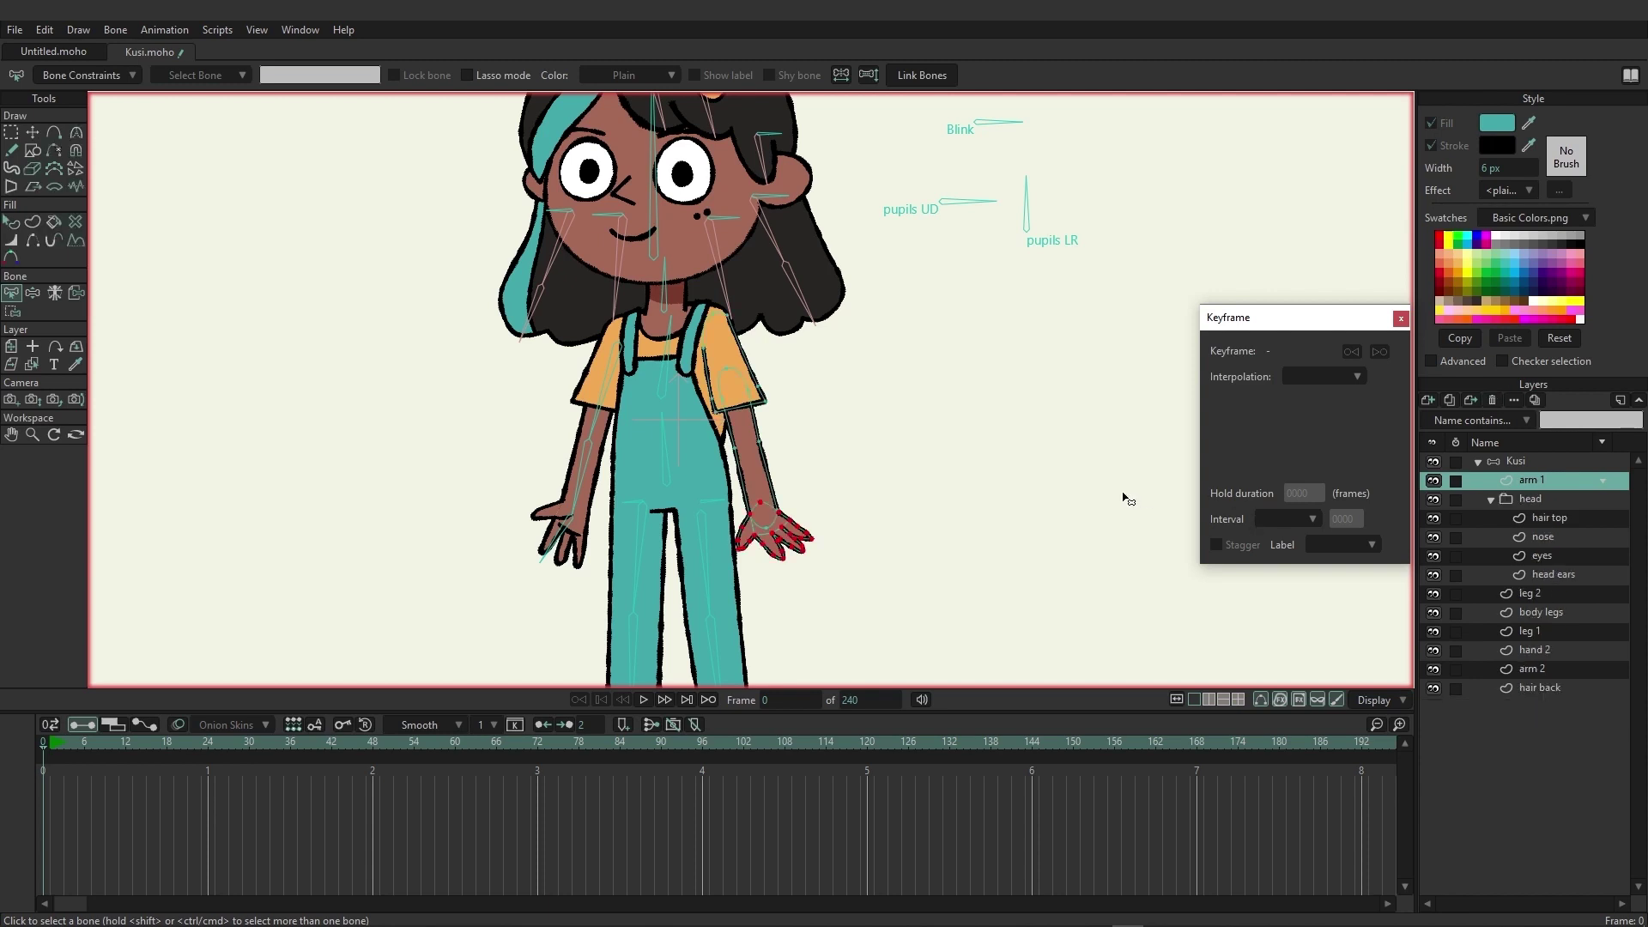
double_click(1542, 479)
text(f arm straight)
key(Return)
Step: Duplicate the f arm straight layer and rename the copy as "f arm bend"
click(1444, 400)
double_click(1525, 481)
key(BackSpace)
key(BackSpace)
key(BackSpace)
key(BackSpace)
key(BackSpace)
key(BackSpace)
key(BackSpace)
key(BackSpace)
key(BackSpace)
key(BackSpace)
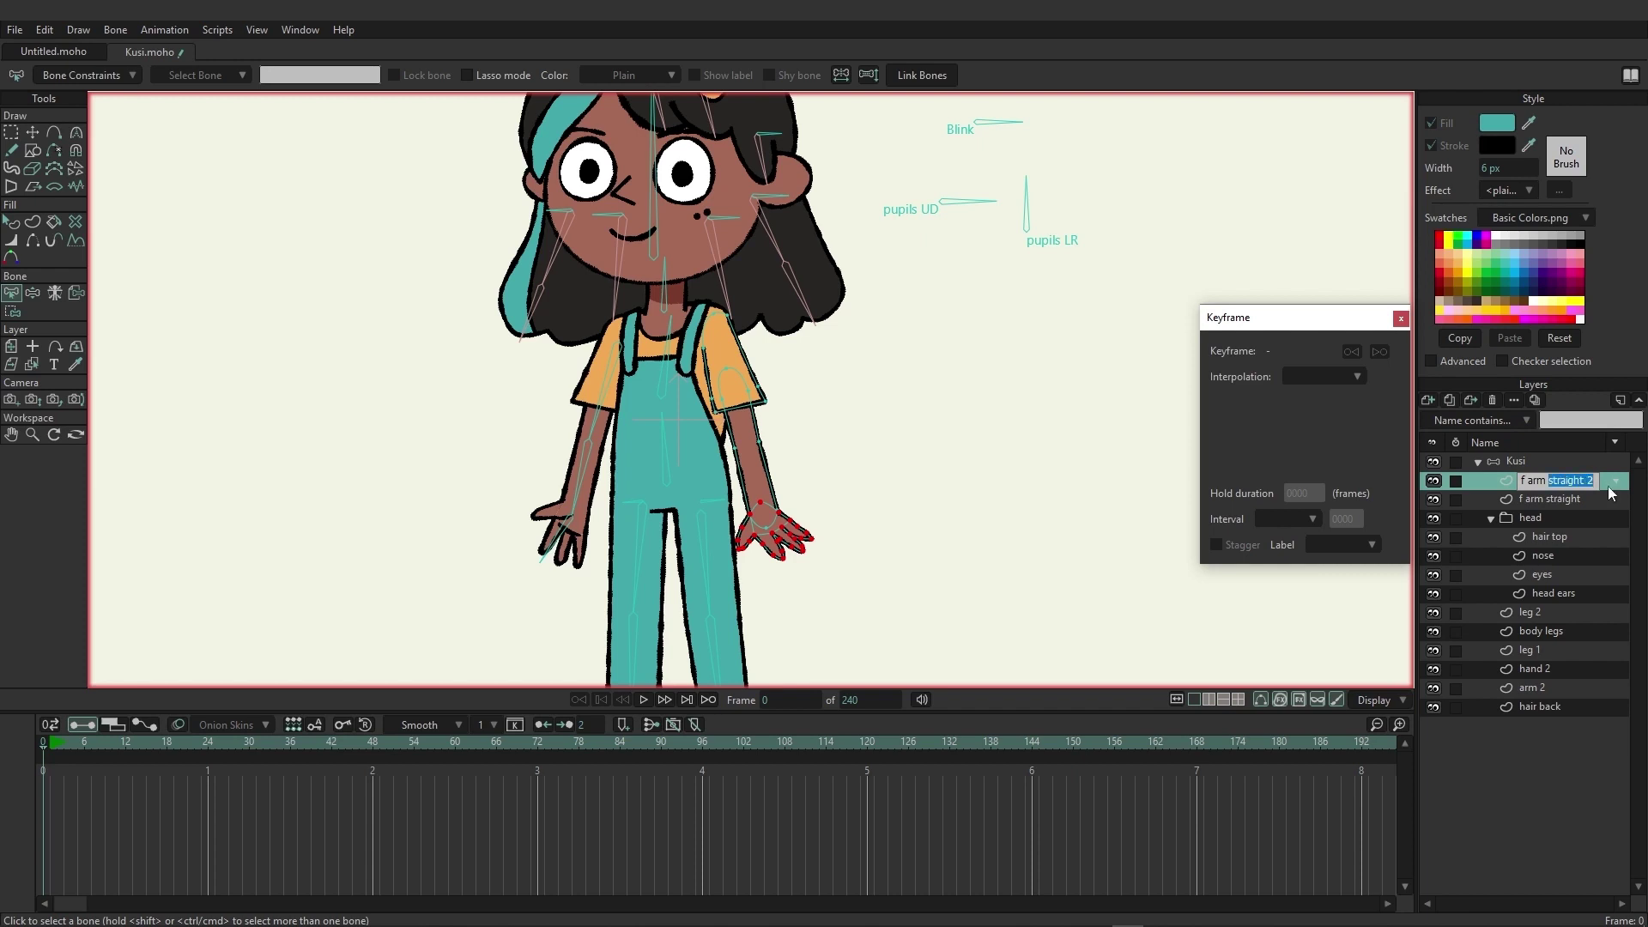
text(bed)
text(nd)
key(Return)
Step: In the f arm bend layer, rotate the forearm and hand points across the waist and adjust the elbow point
click(17, 135)
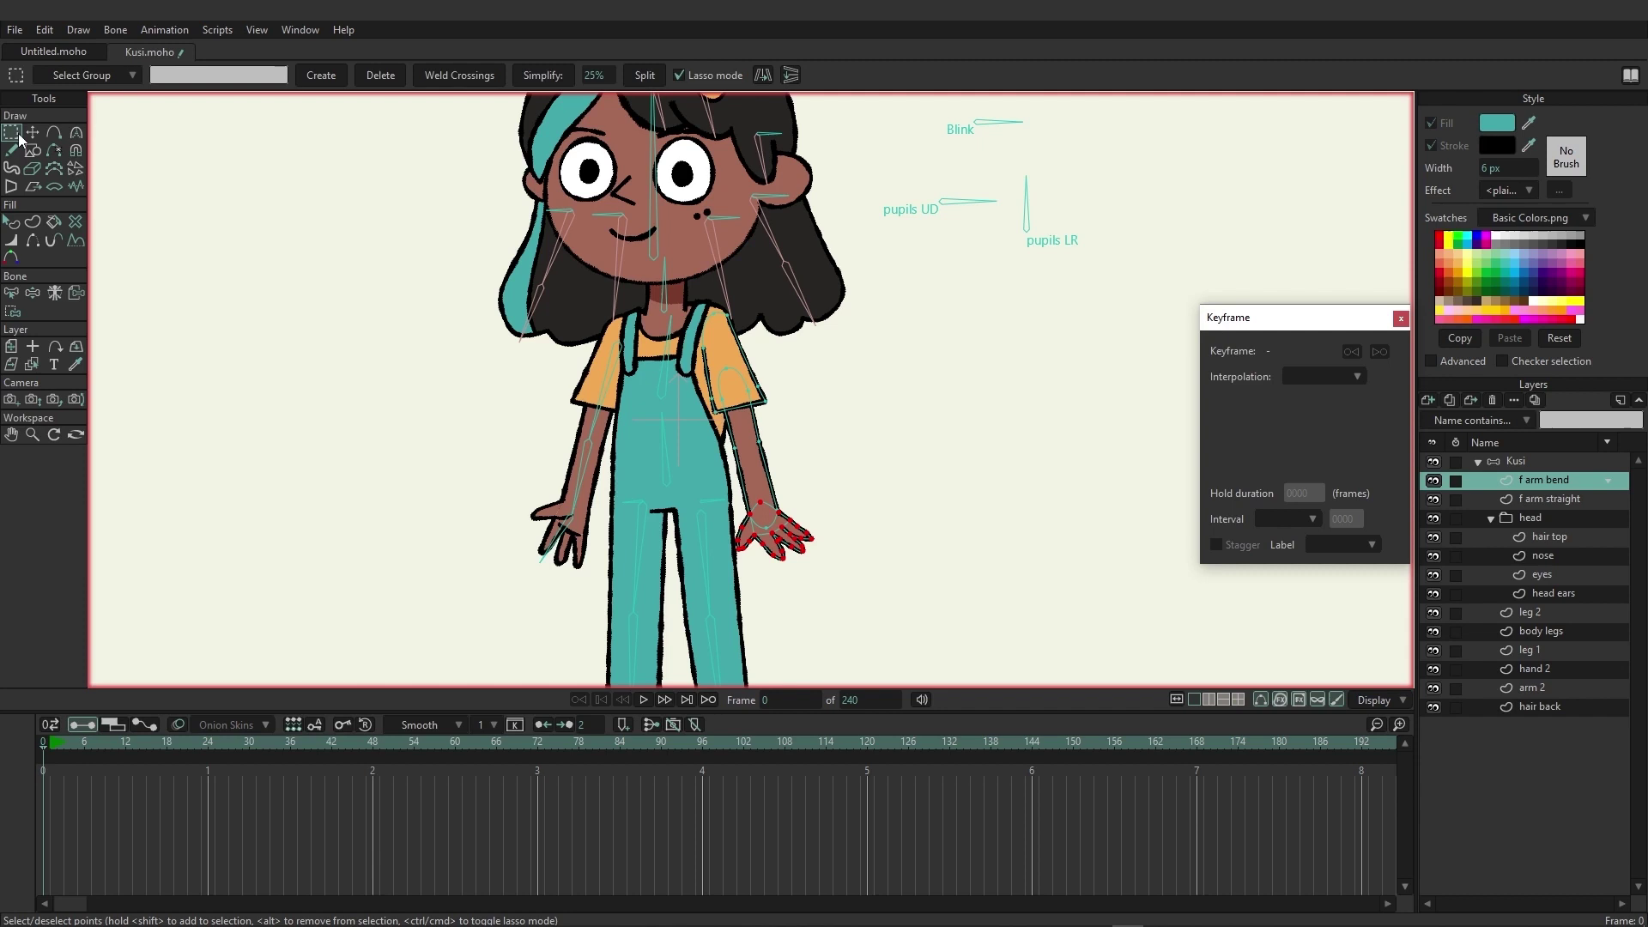
mouse_move(787, 461)
mouse_down()
mouse_move(739, 432)
mouse_move(716, 460)
mouse_move(726, 524)
mouse_move(788, 605)
mouse_move(862, 516)
mouse_move(790, 460)
mouse_up()
click(33, 132)
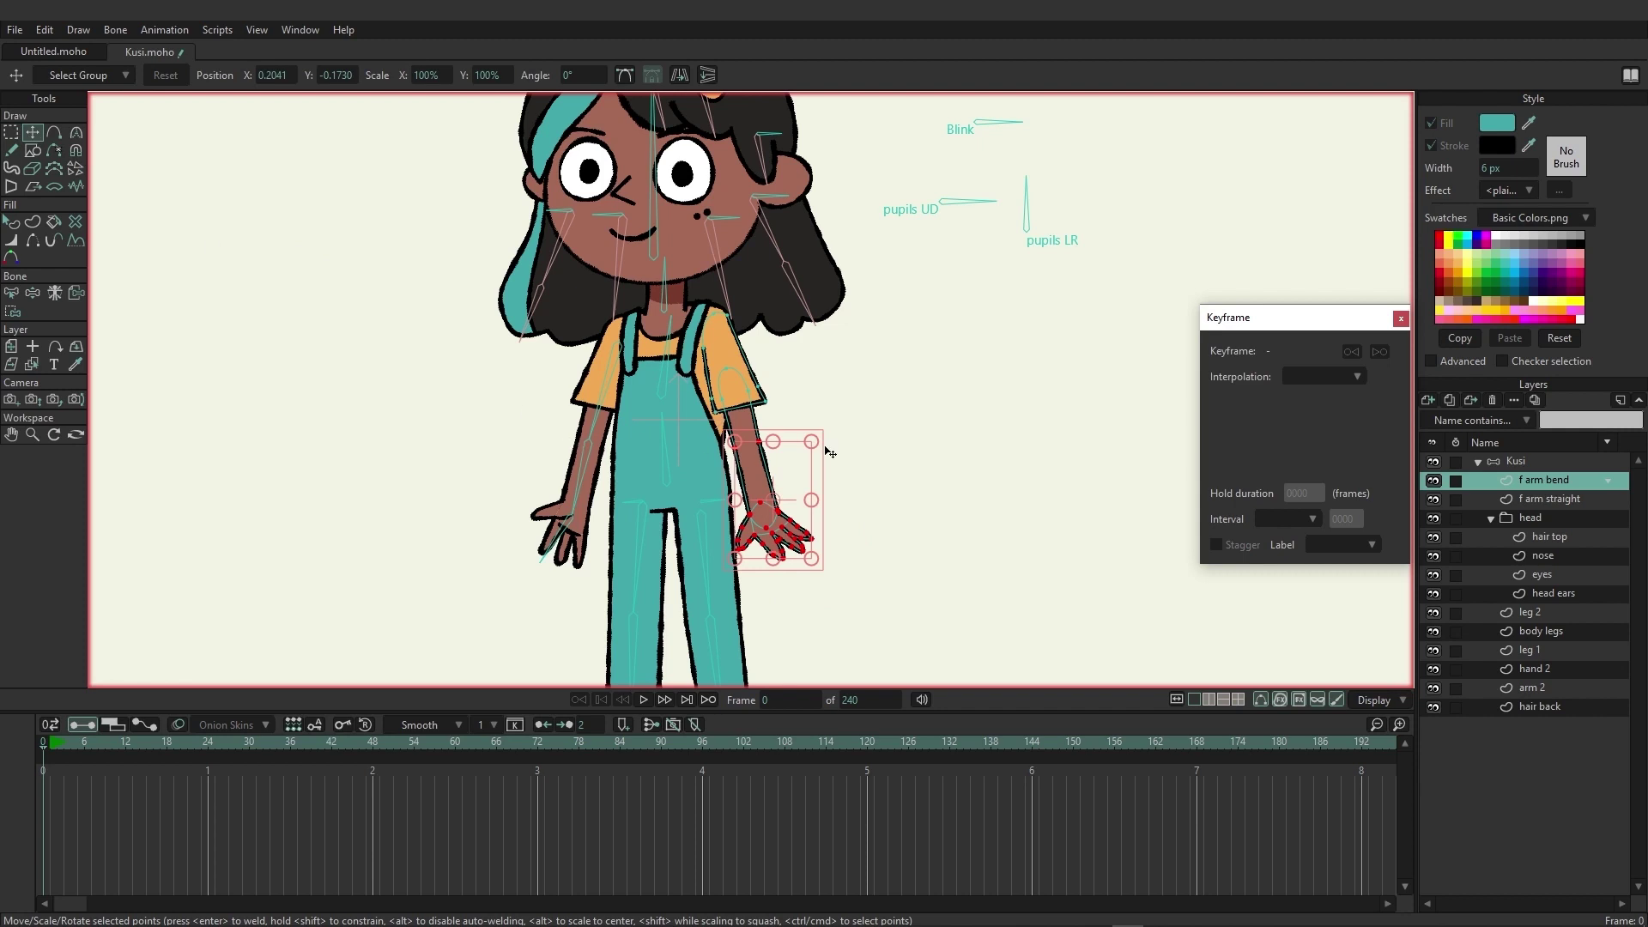
drag(823, 454, 846, 559)
drag(817, 489, 734, 483)
click(147, 228)
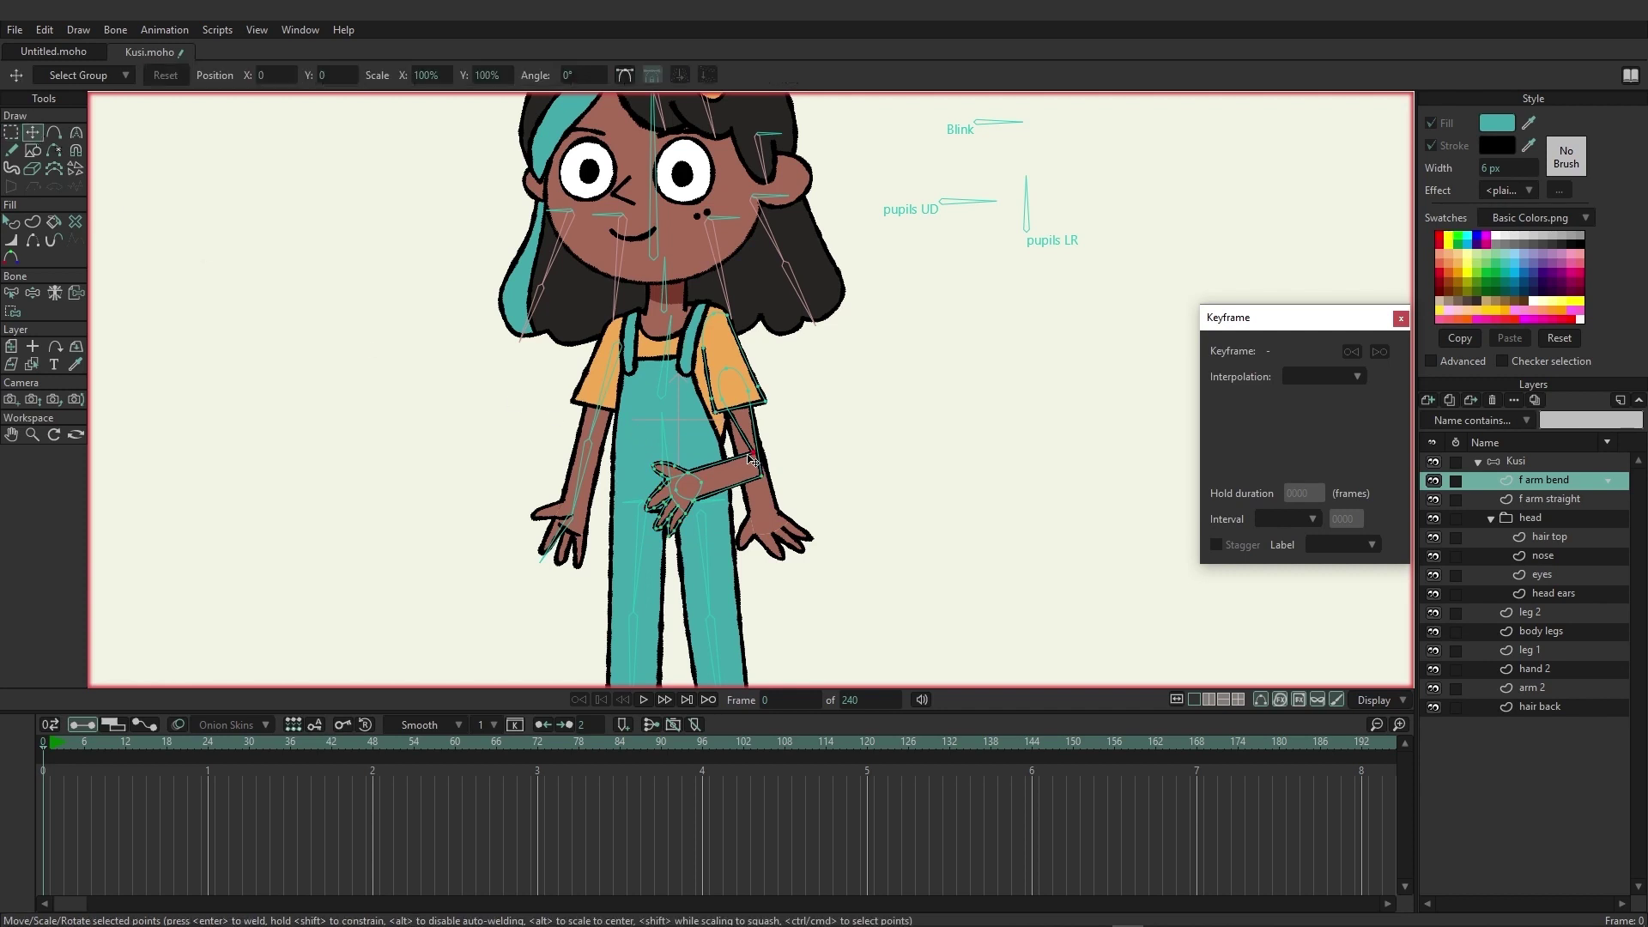
drag(741, 462, 825, 527)
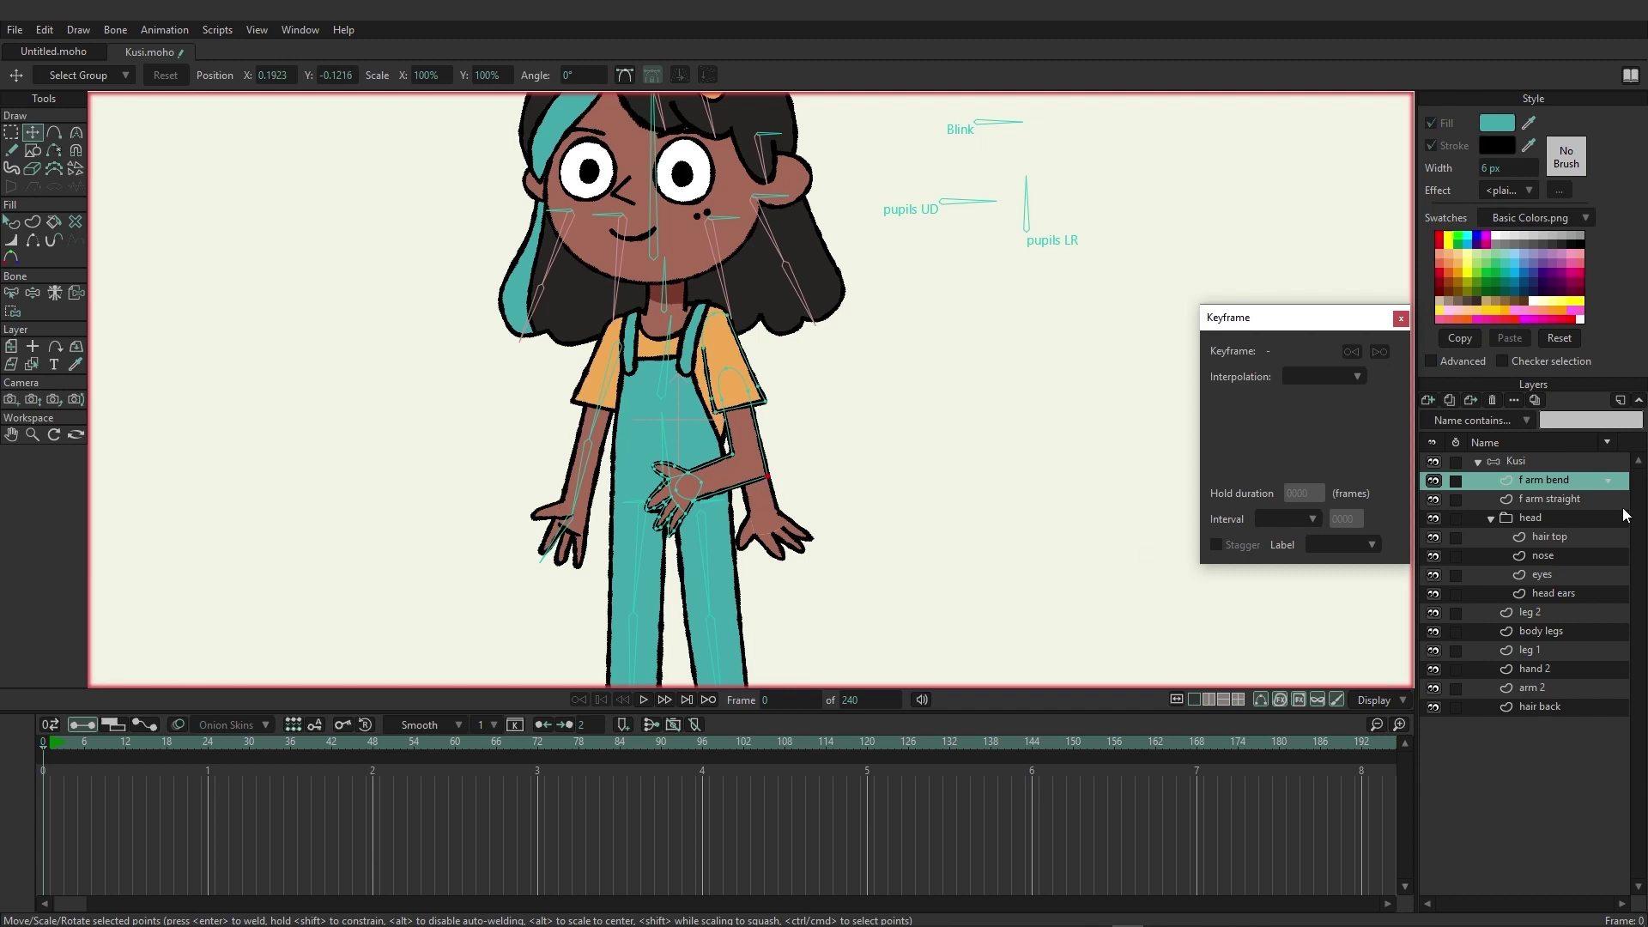
Step: Duplicate the f arm straight layer and rename the copy as "f arm raised"
click(1552, 496)
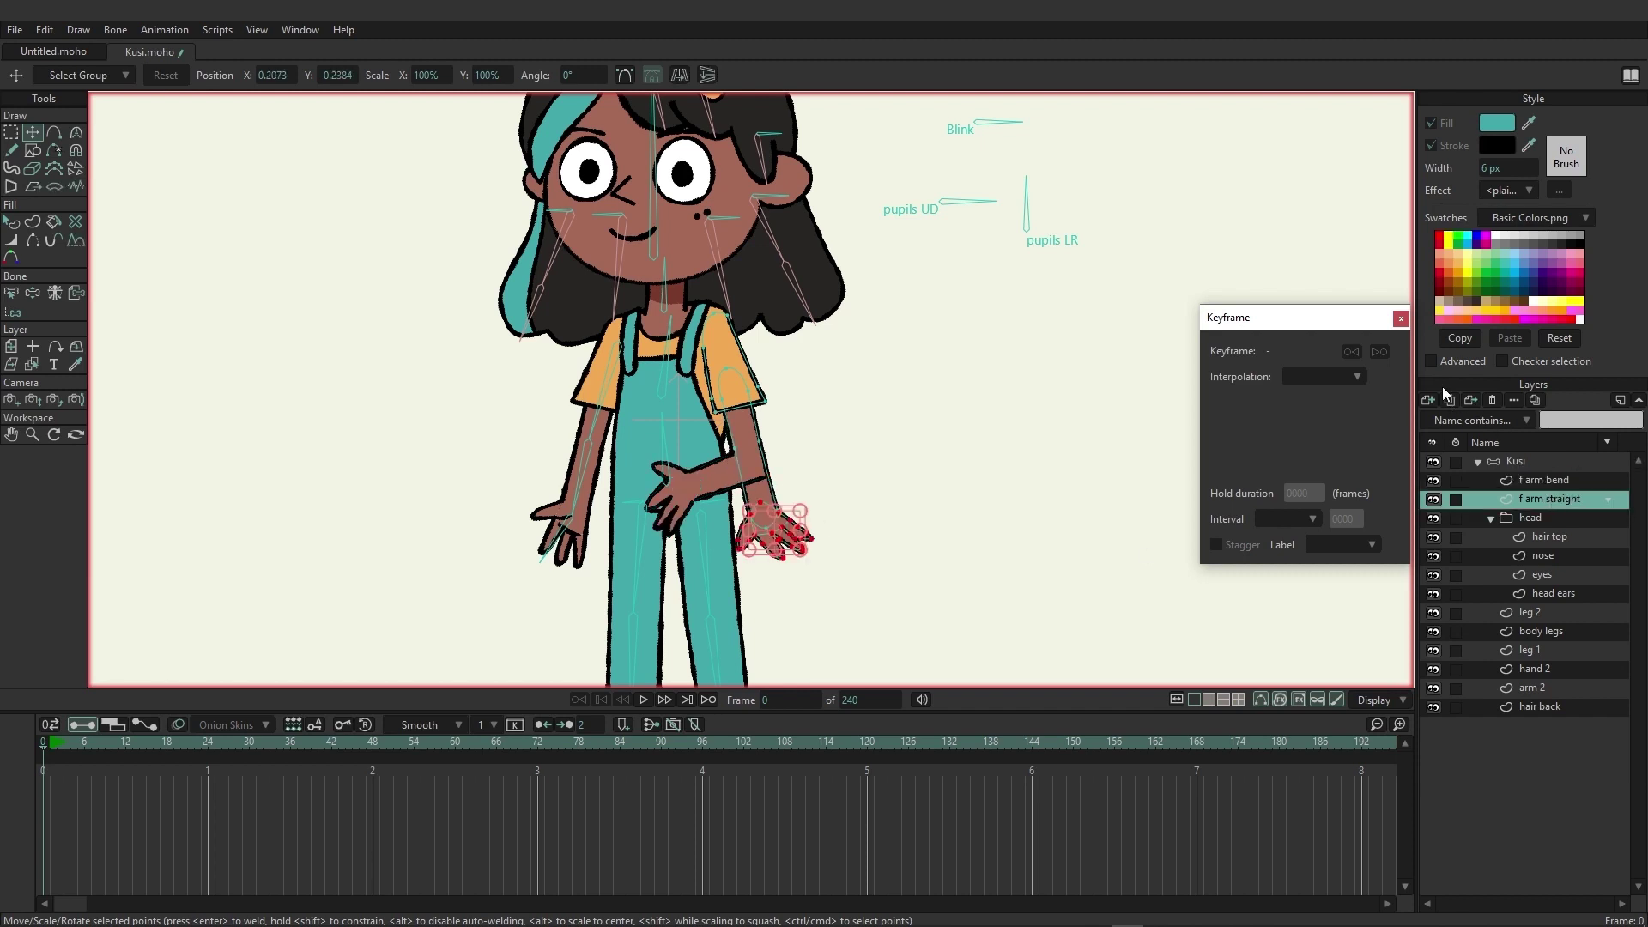
key(ctrl+d)
click(1554, 499)
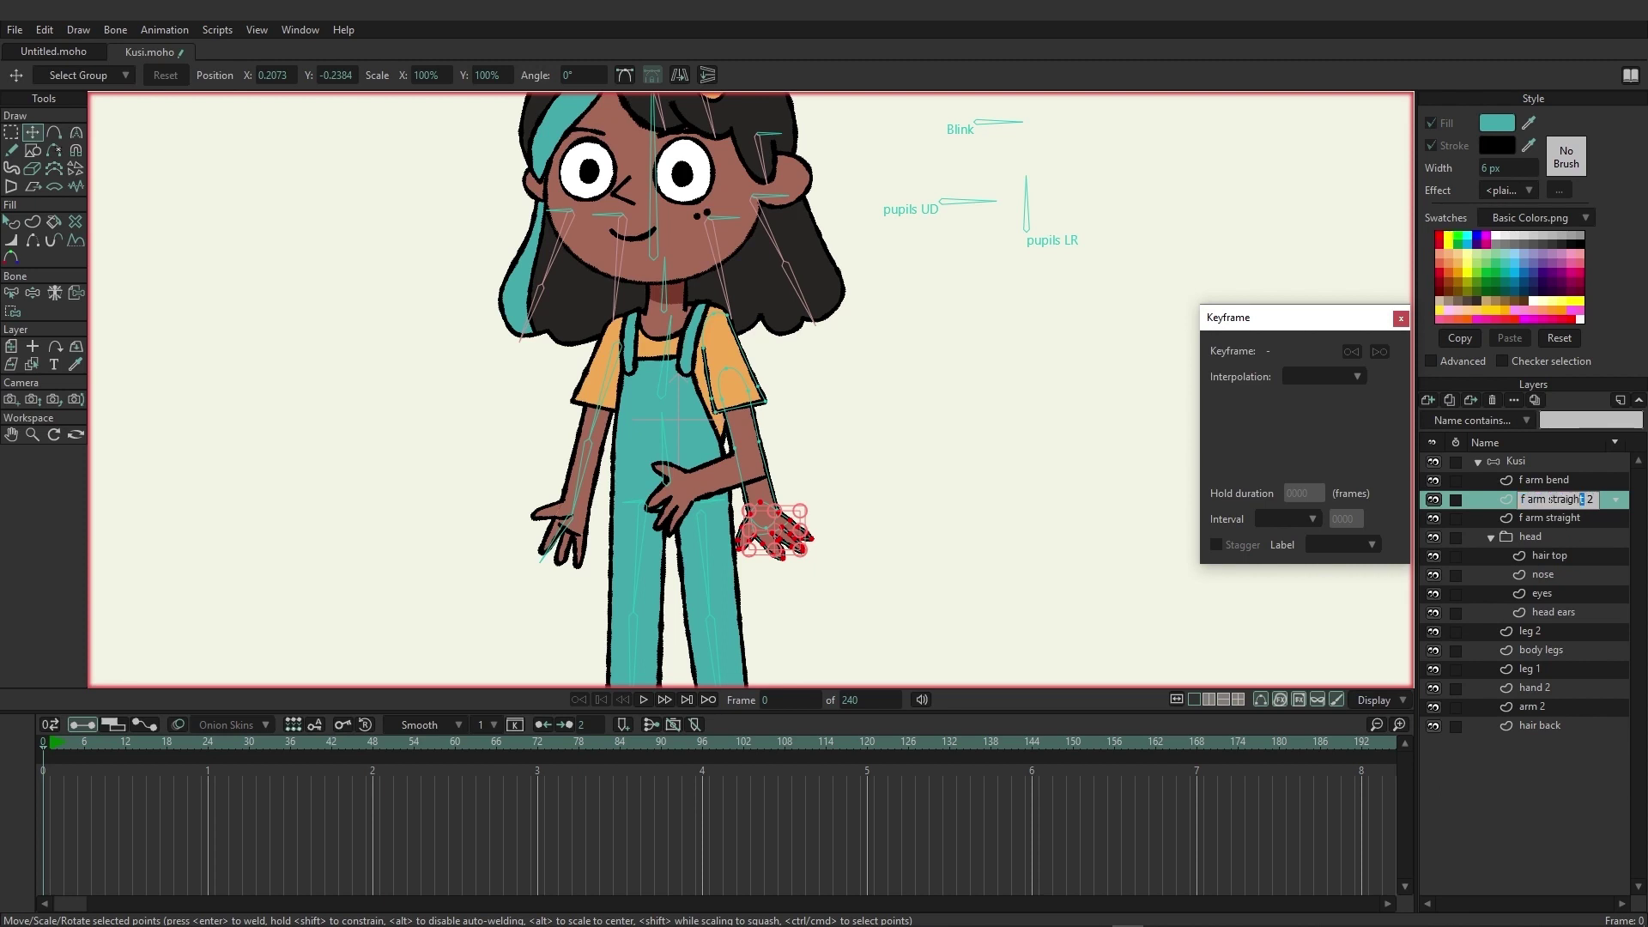
drag(1597, 500, 1547, 501)
text(raised)
key(Return)
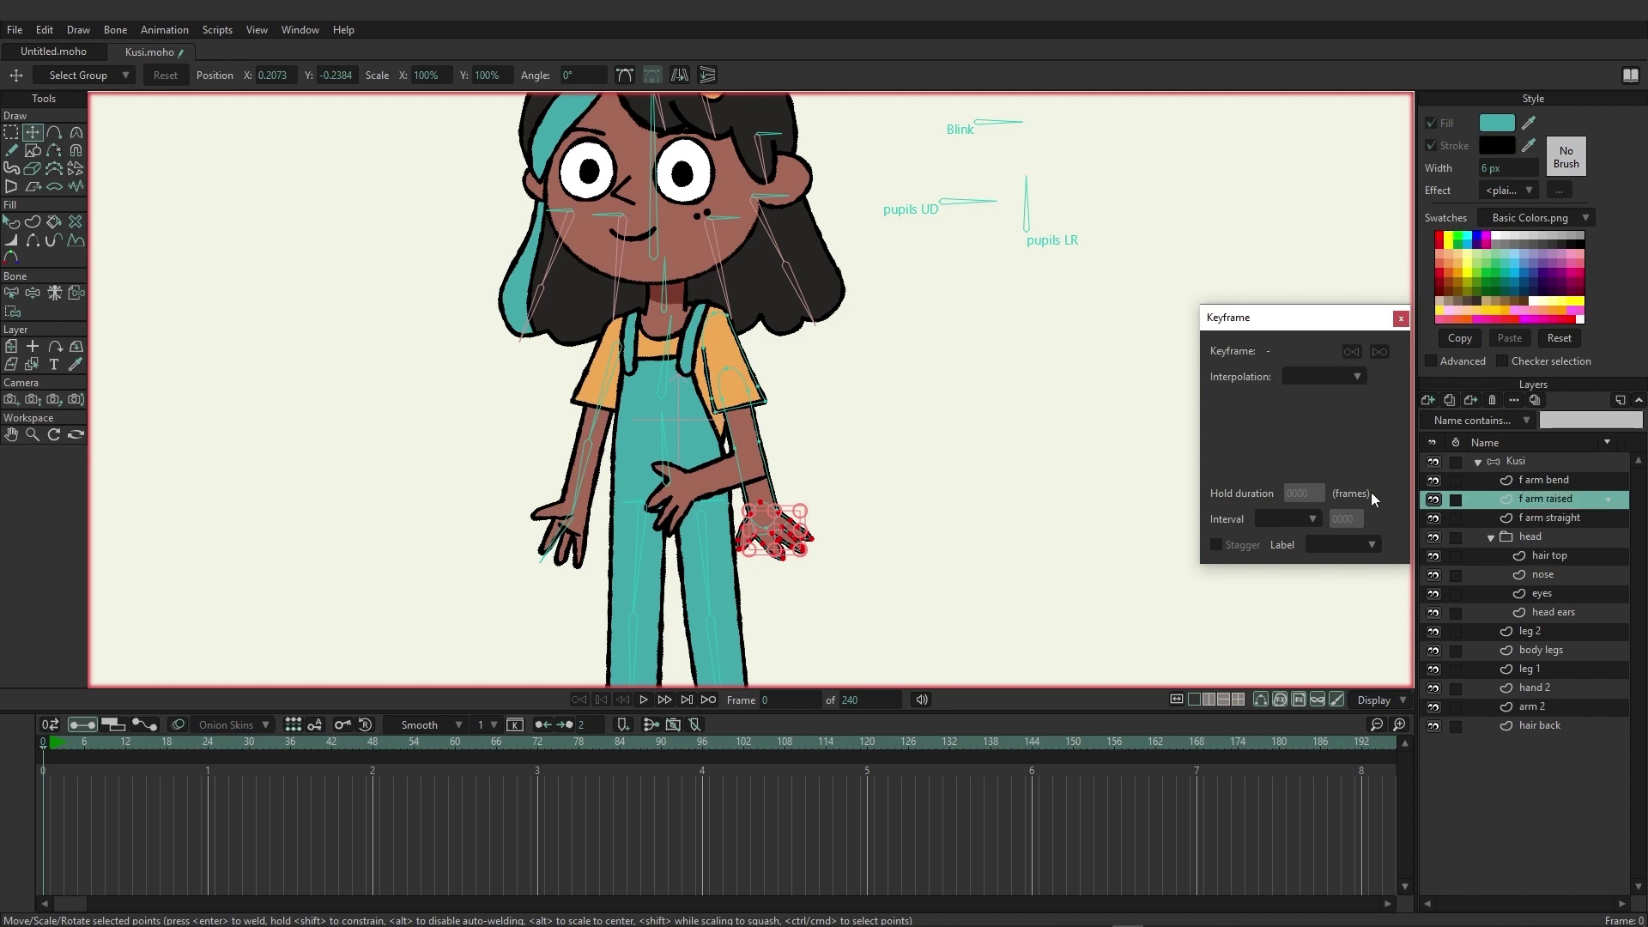
Step: In the f arm raised layer, rotate the sleeve and upper arm points outward and realign them with the shoulder
click(9, 135)
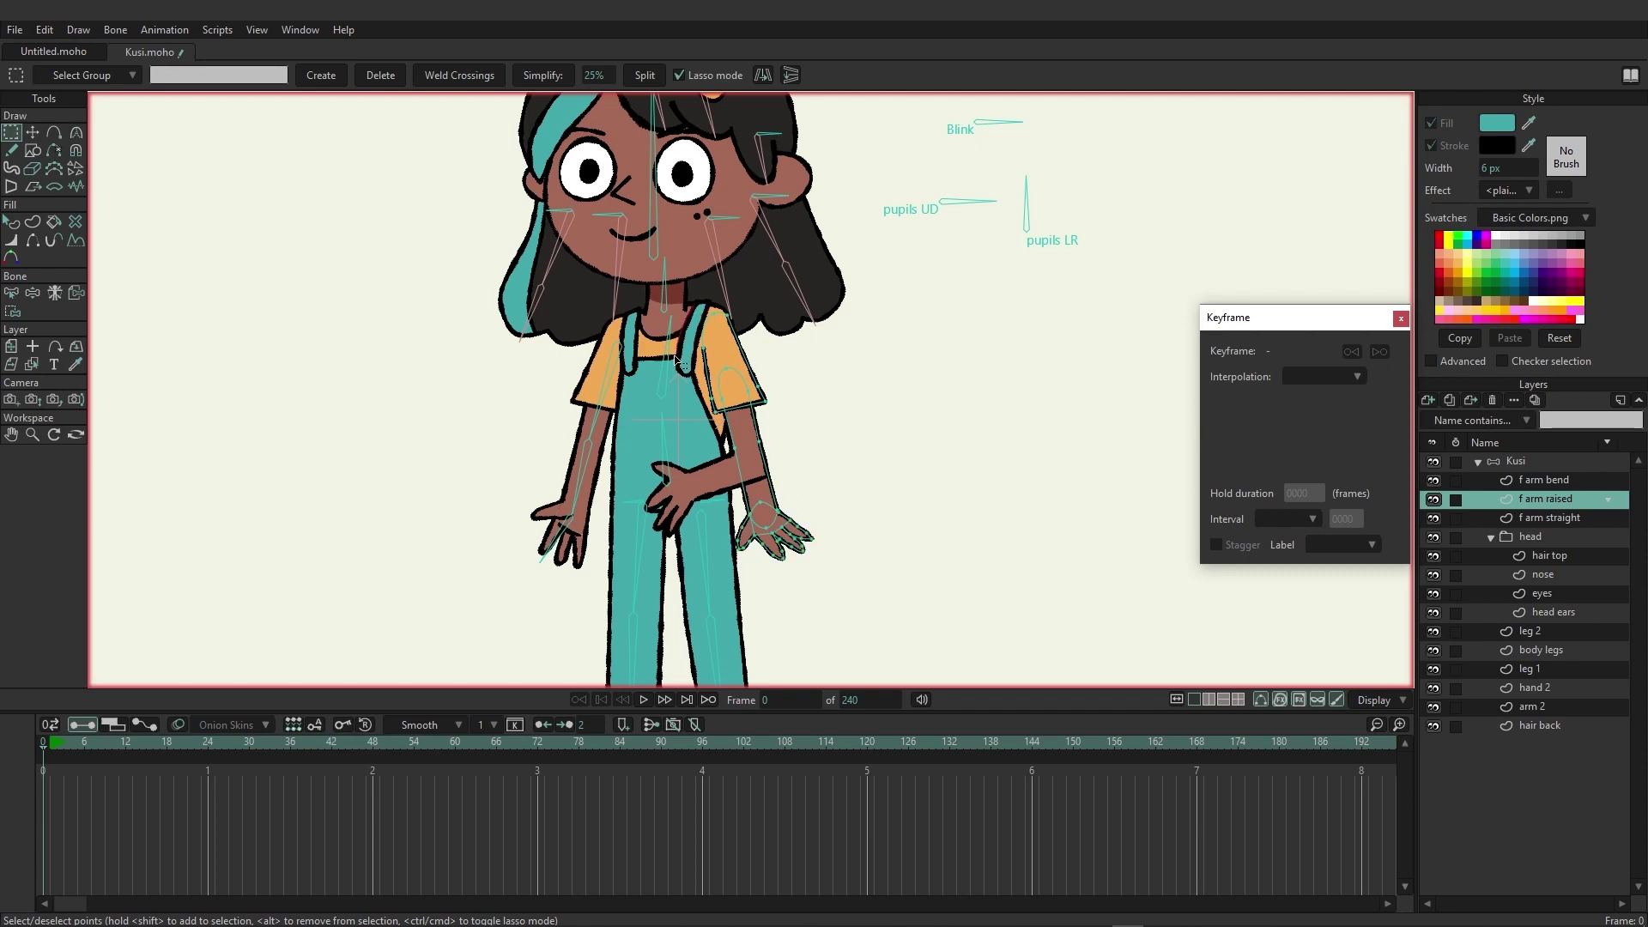
mouse_move(677, 362)
mouse_down()
mouse_move(708, 453)
mouse_move(751, 460)
mouse_move(770, 335)
mouse_move(720, 306)
mouse_move(690, 339)
mouse_up()
click(33, 132)
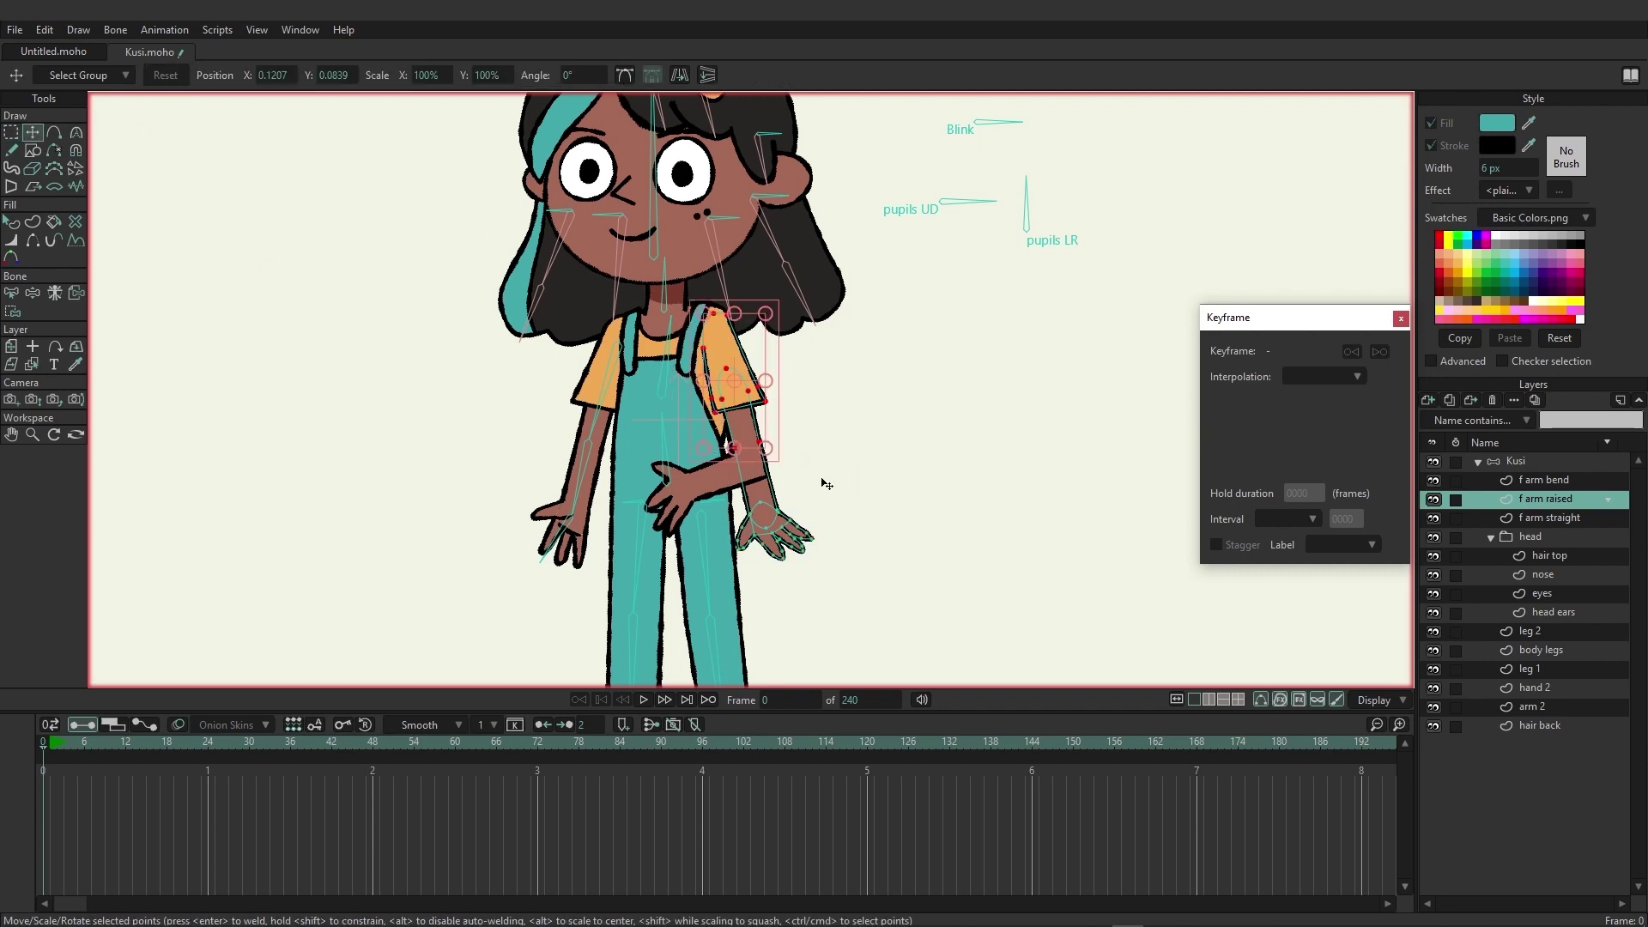
drag(772, 459, 831, 439)
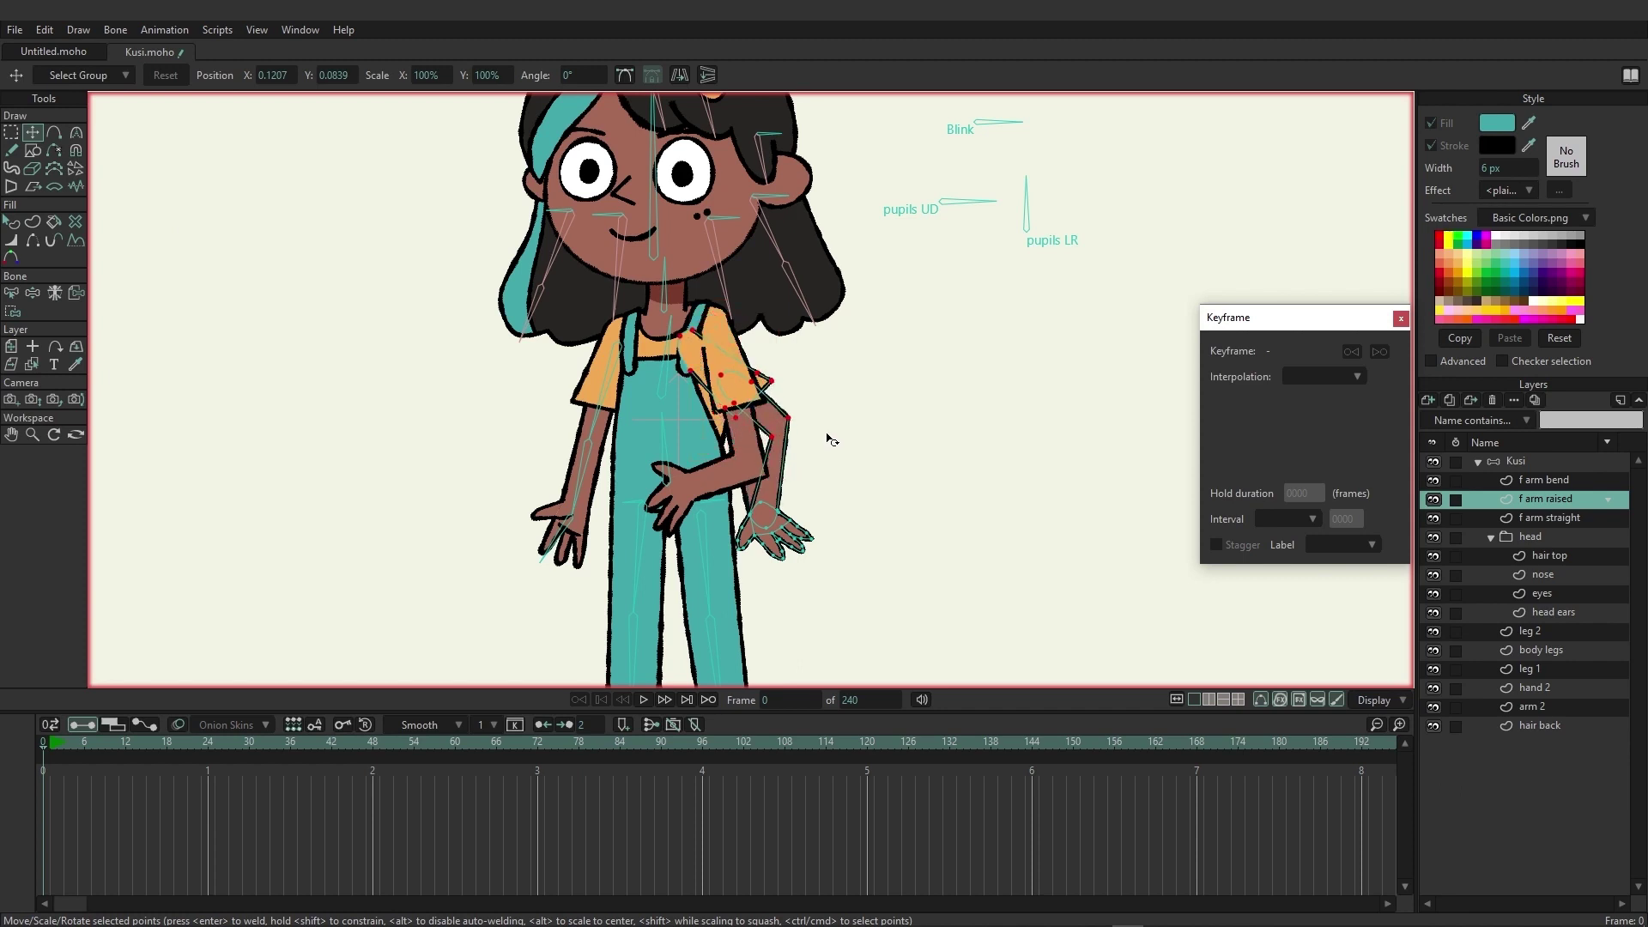
drag(694, 355, 724, 335)
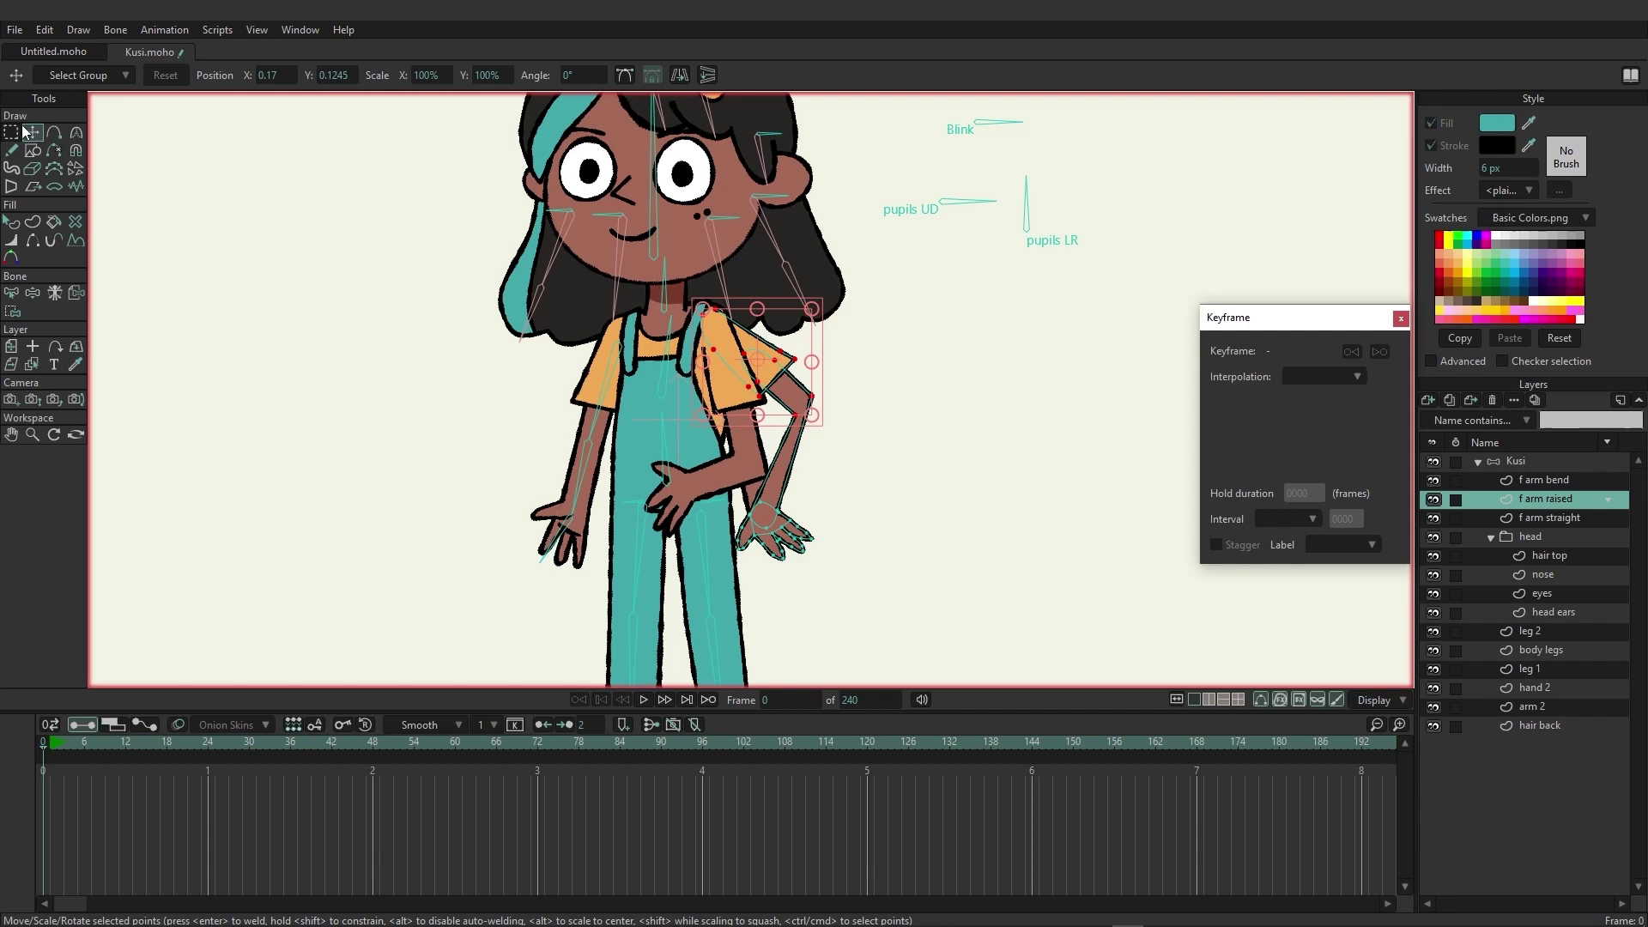
Step: Move the hand points of the raised arm up beside the hair and rotate the fingers upward
click(12, 132)
mouse_move(878, 496)
mouse_down()
mouse_move(788, 448)
mouse_move(714, 544)
mouse_move(855, 557)
mouse_move(889, 494)
mouse_up()
click(32, 133)
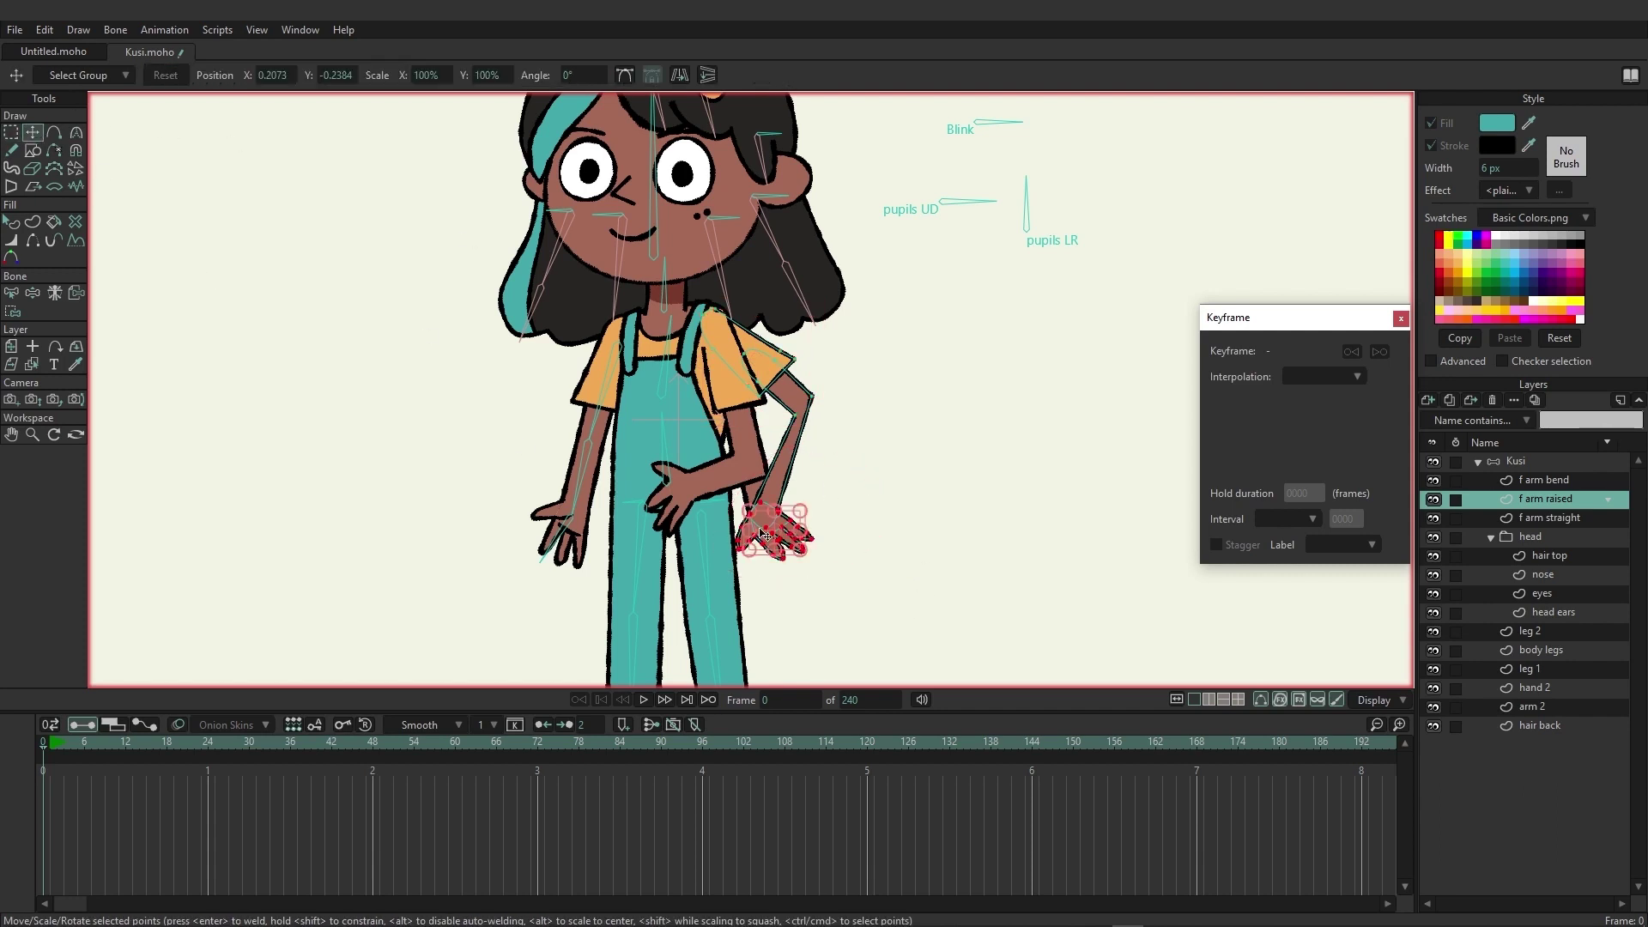
drag(764, 534, 893, 307)
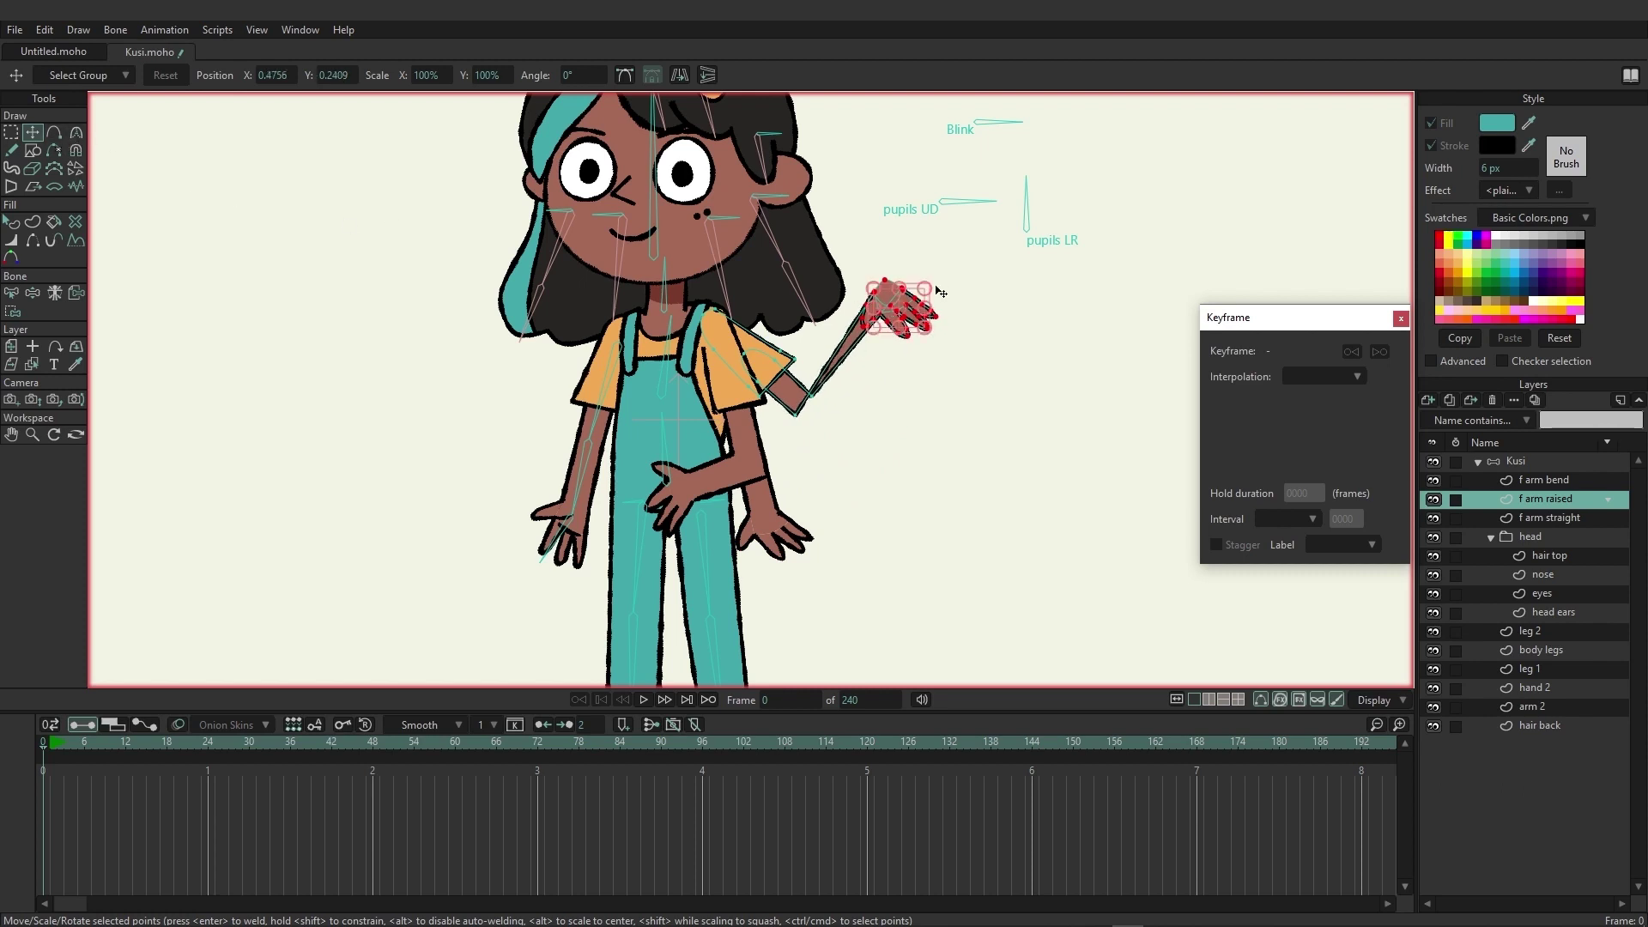
drag(932, 299, 886, 271)
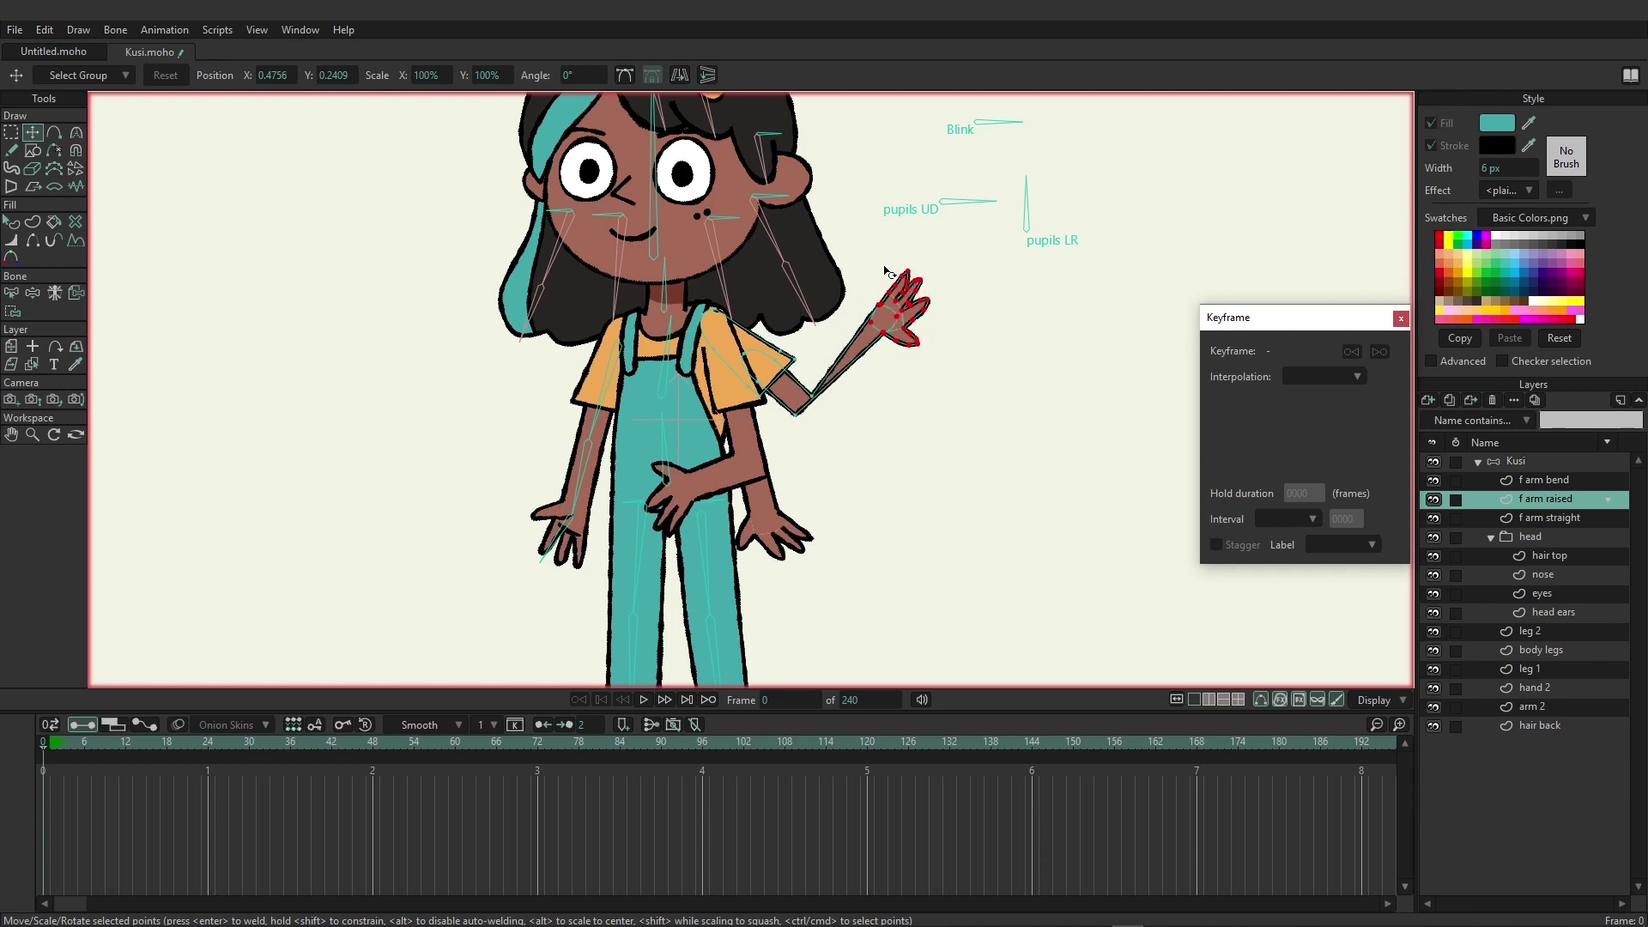
drag(890, 327, 871, 333)
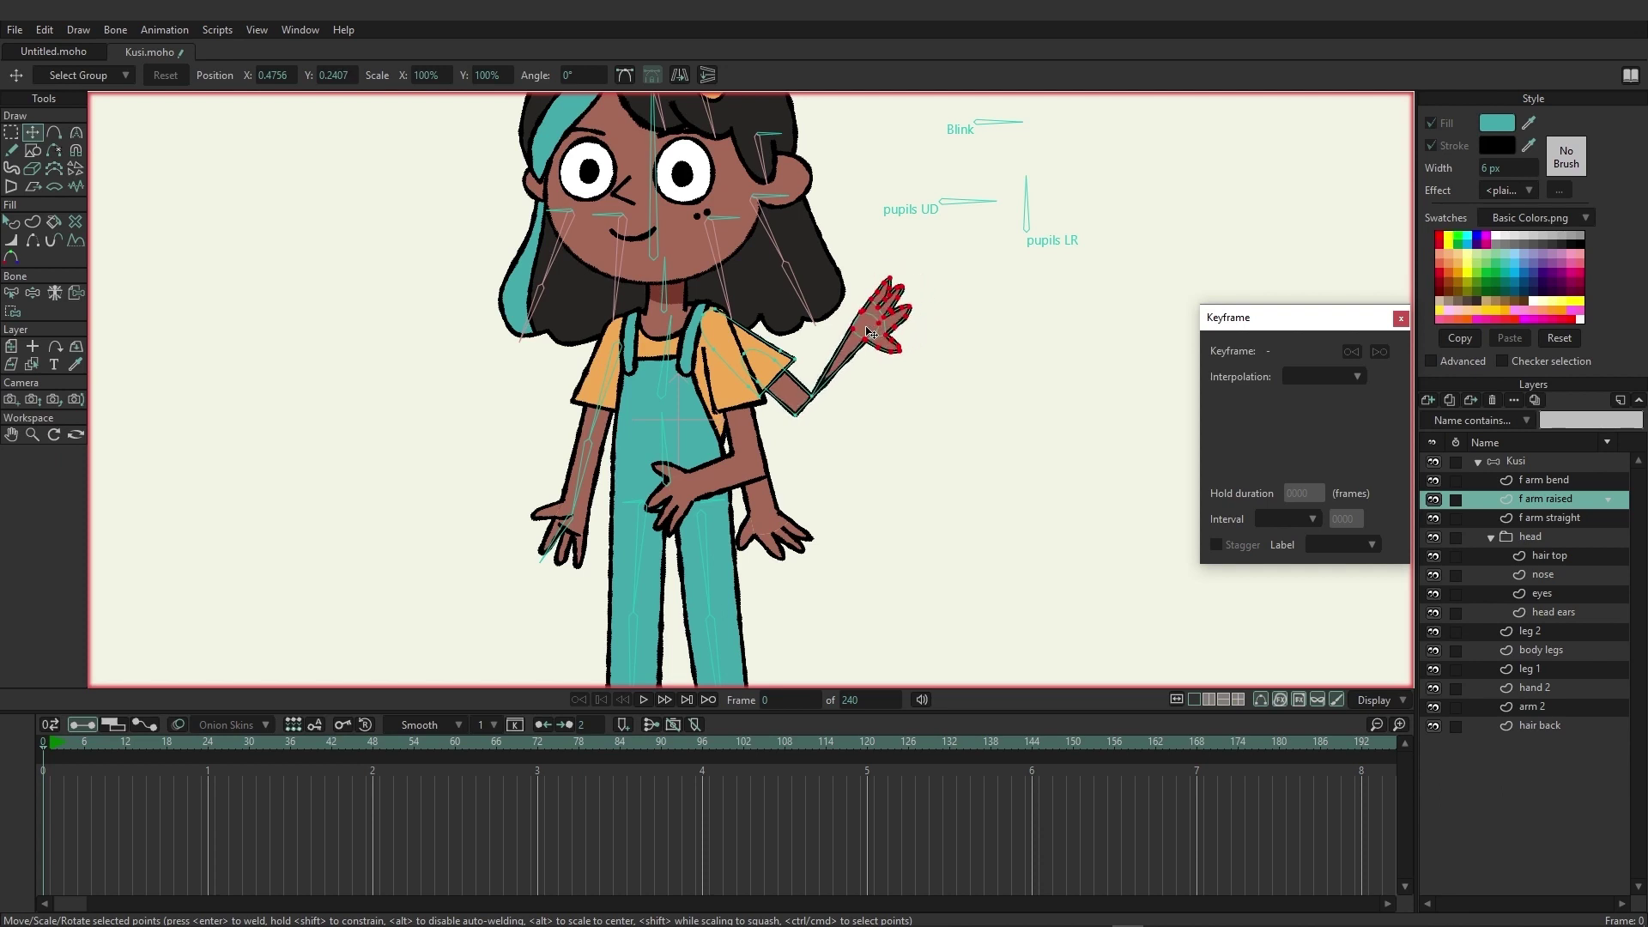
Step: Adjust the elbow and forearm points of the raised arm so the forearm has an even width, and refine its placement
click(10, 132)
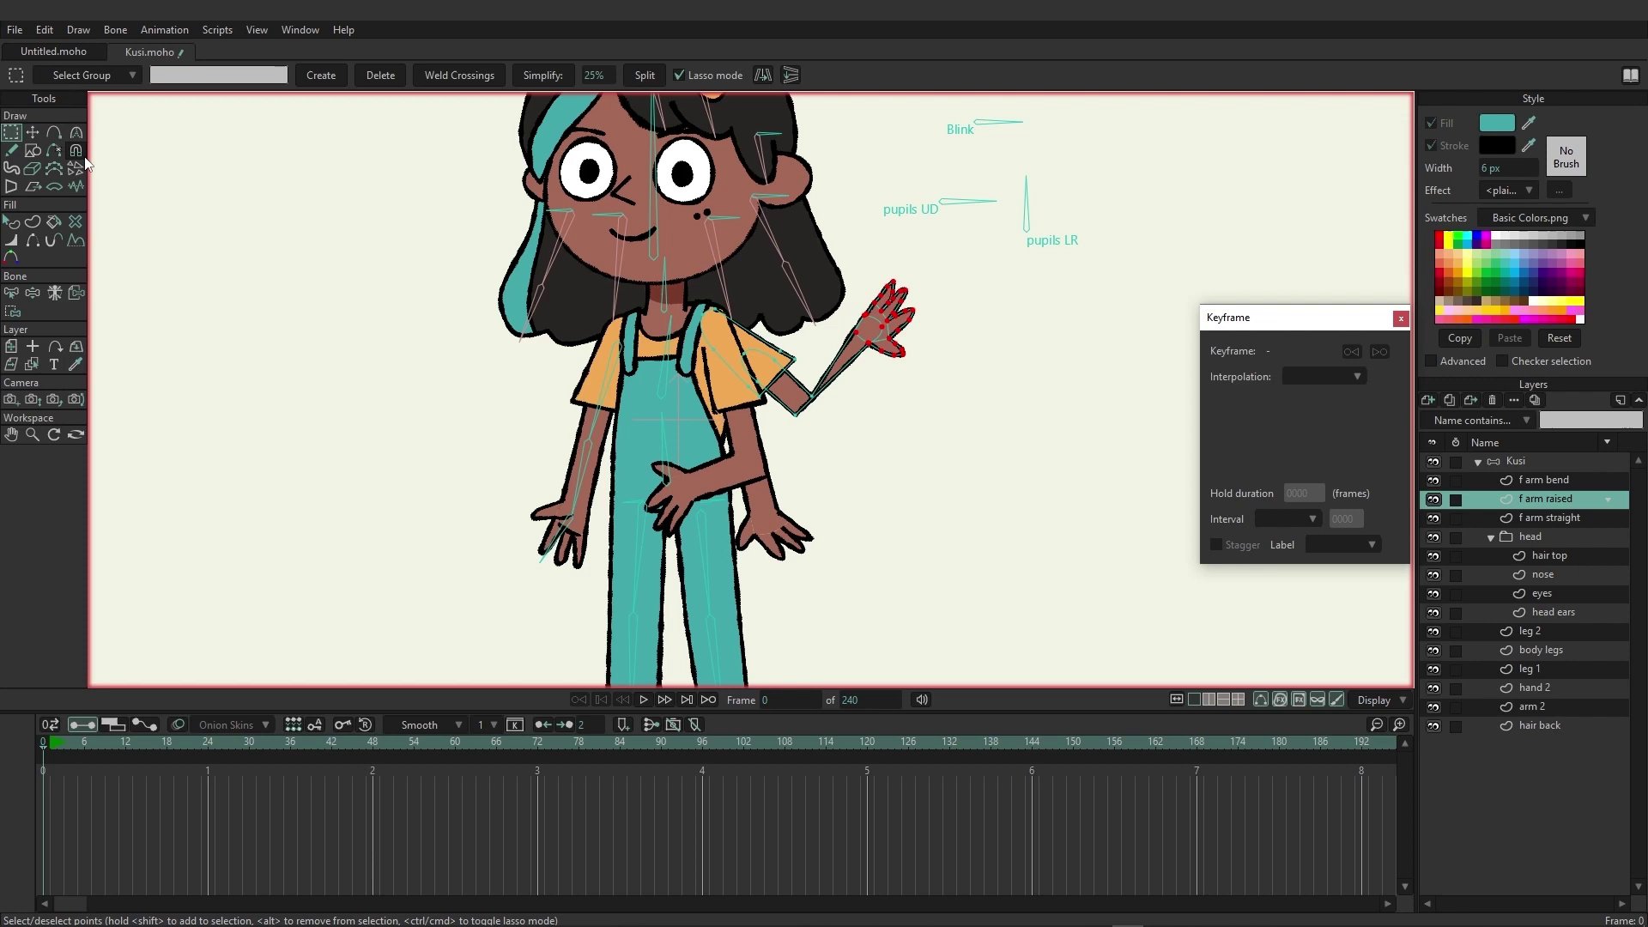
key(t)
drag(822, 400, 811, 390)
key(ctrl+z)
key(ctrl+z)
key(ctrl+z)
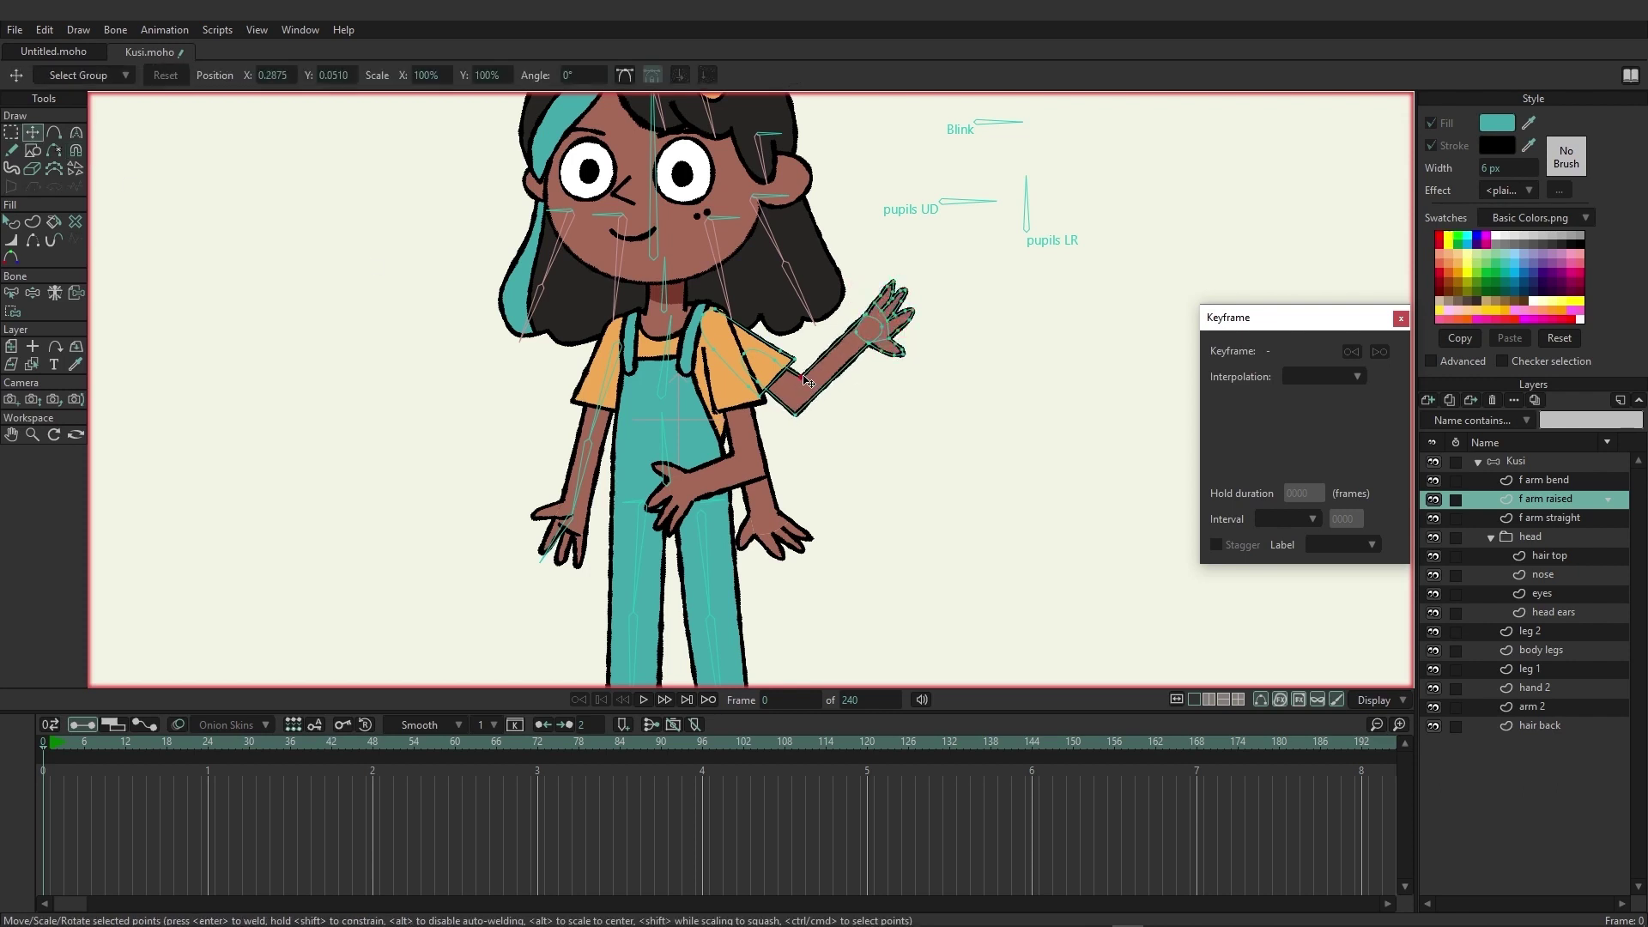
click(799, 375)
drag(919, 420, 735, 342)
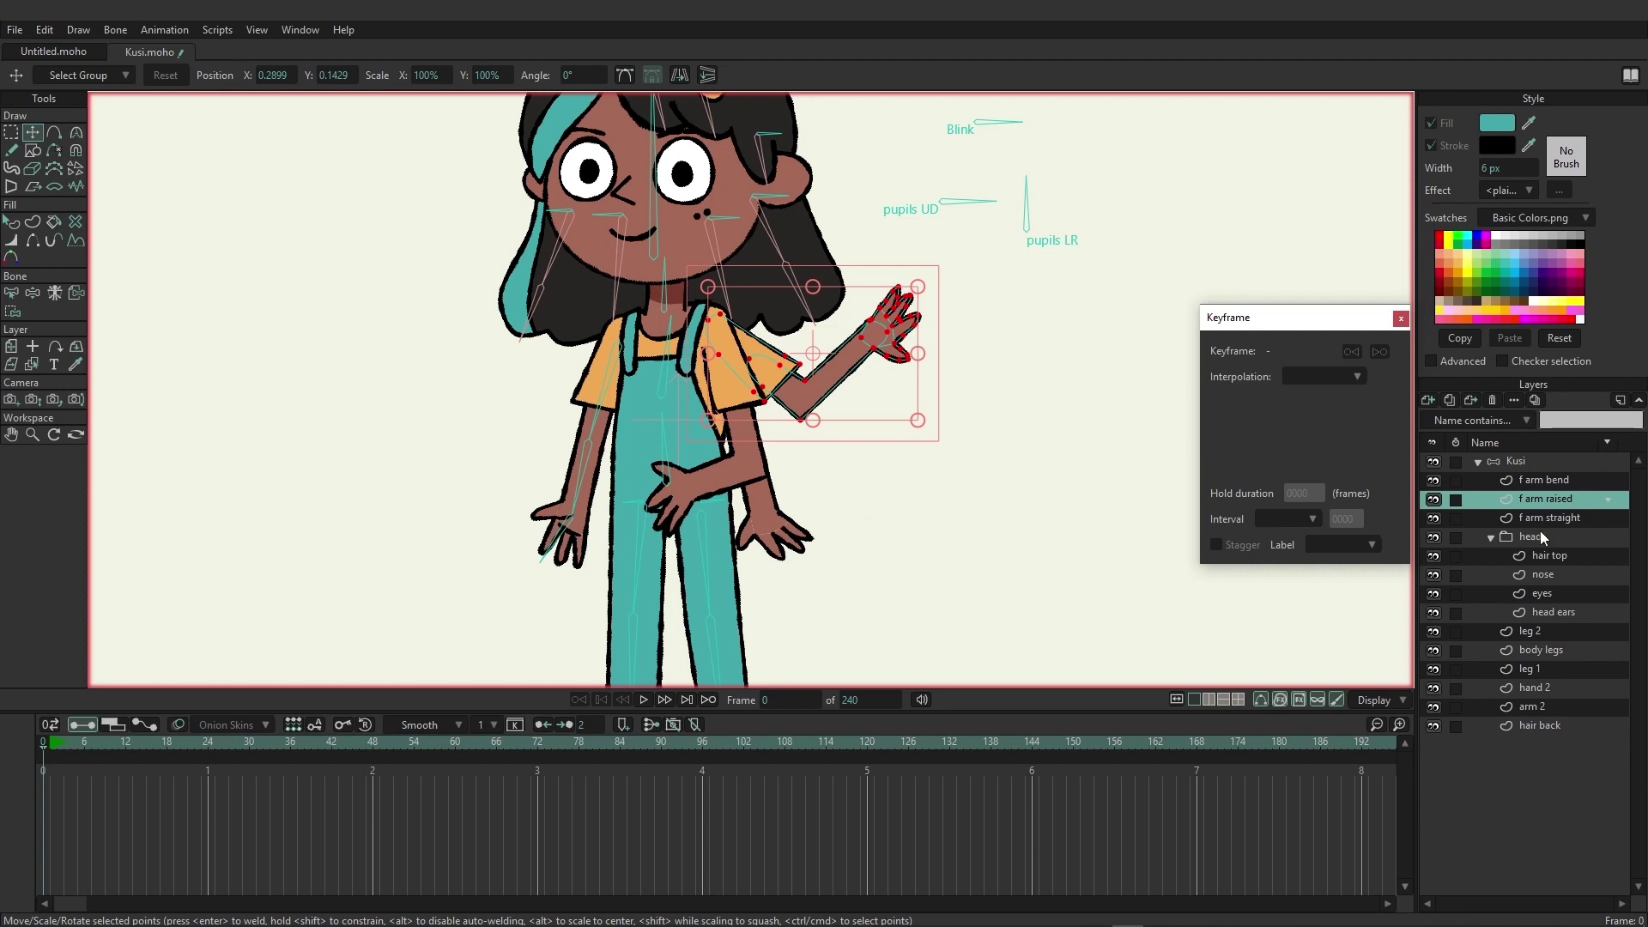
Step: Hide f arm bend and f arm raised, then draw a three-bone chain through the straight arm from chest bone B3's child shoulder to the hand
click(1529, 460)
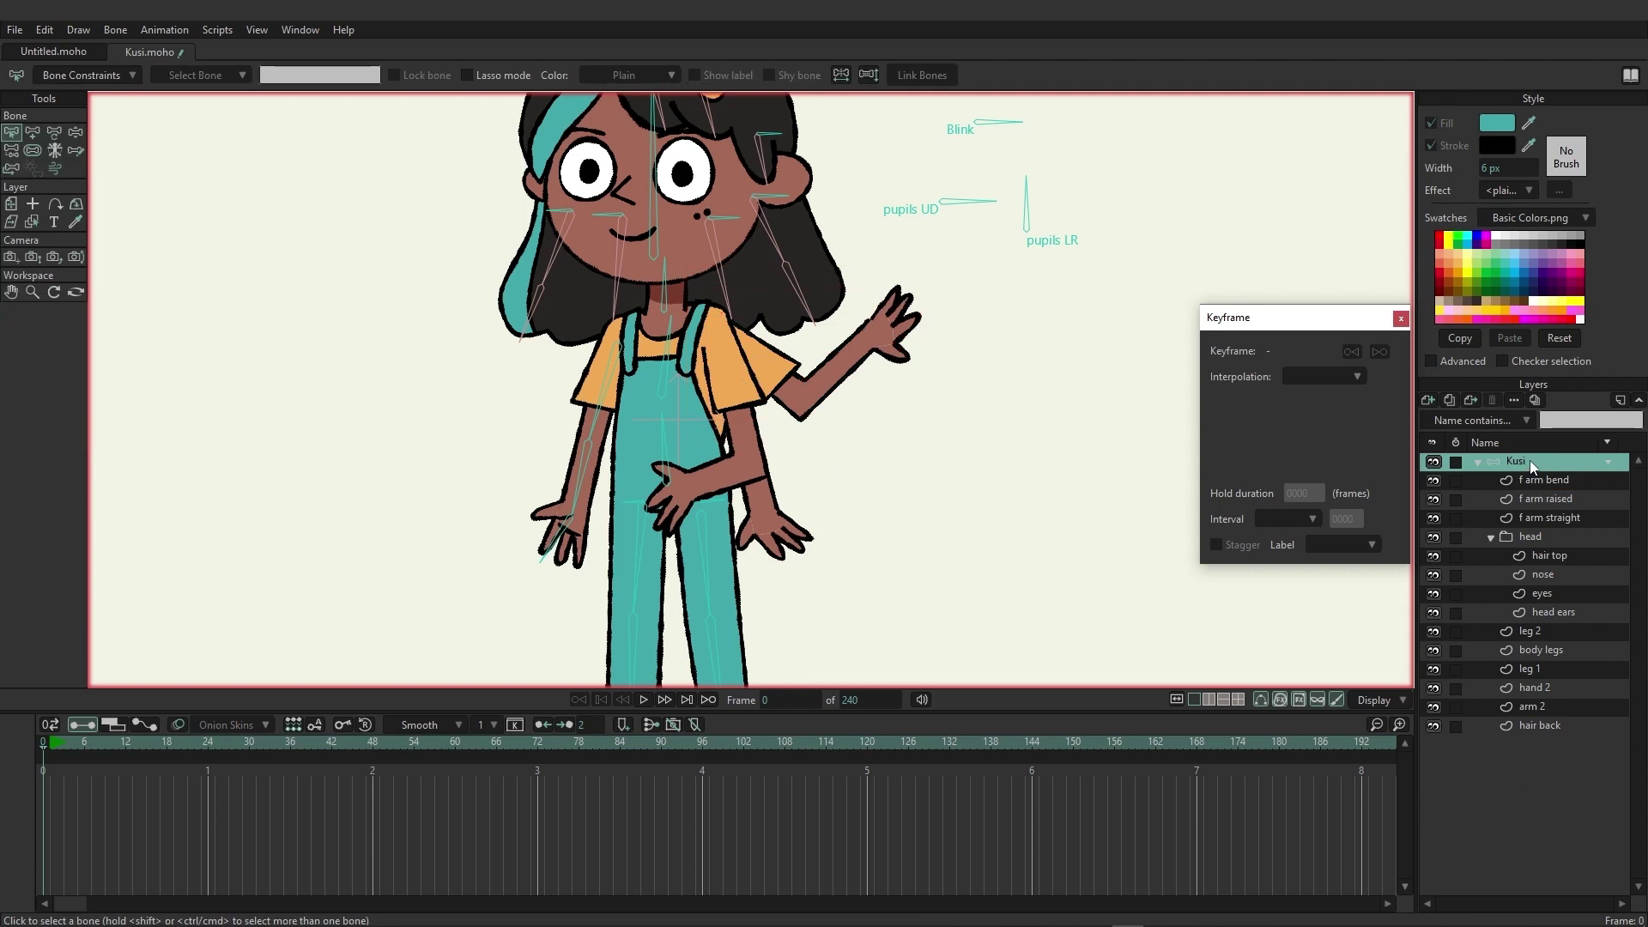
click(33, 131)
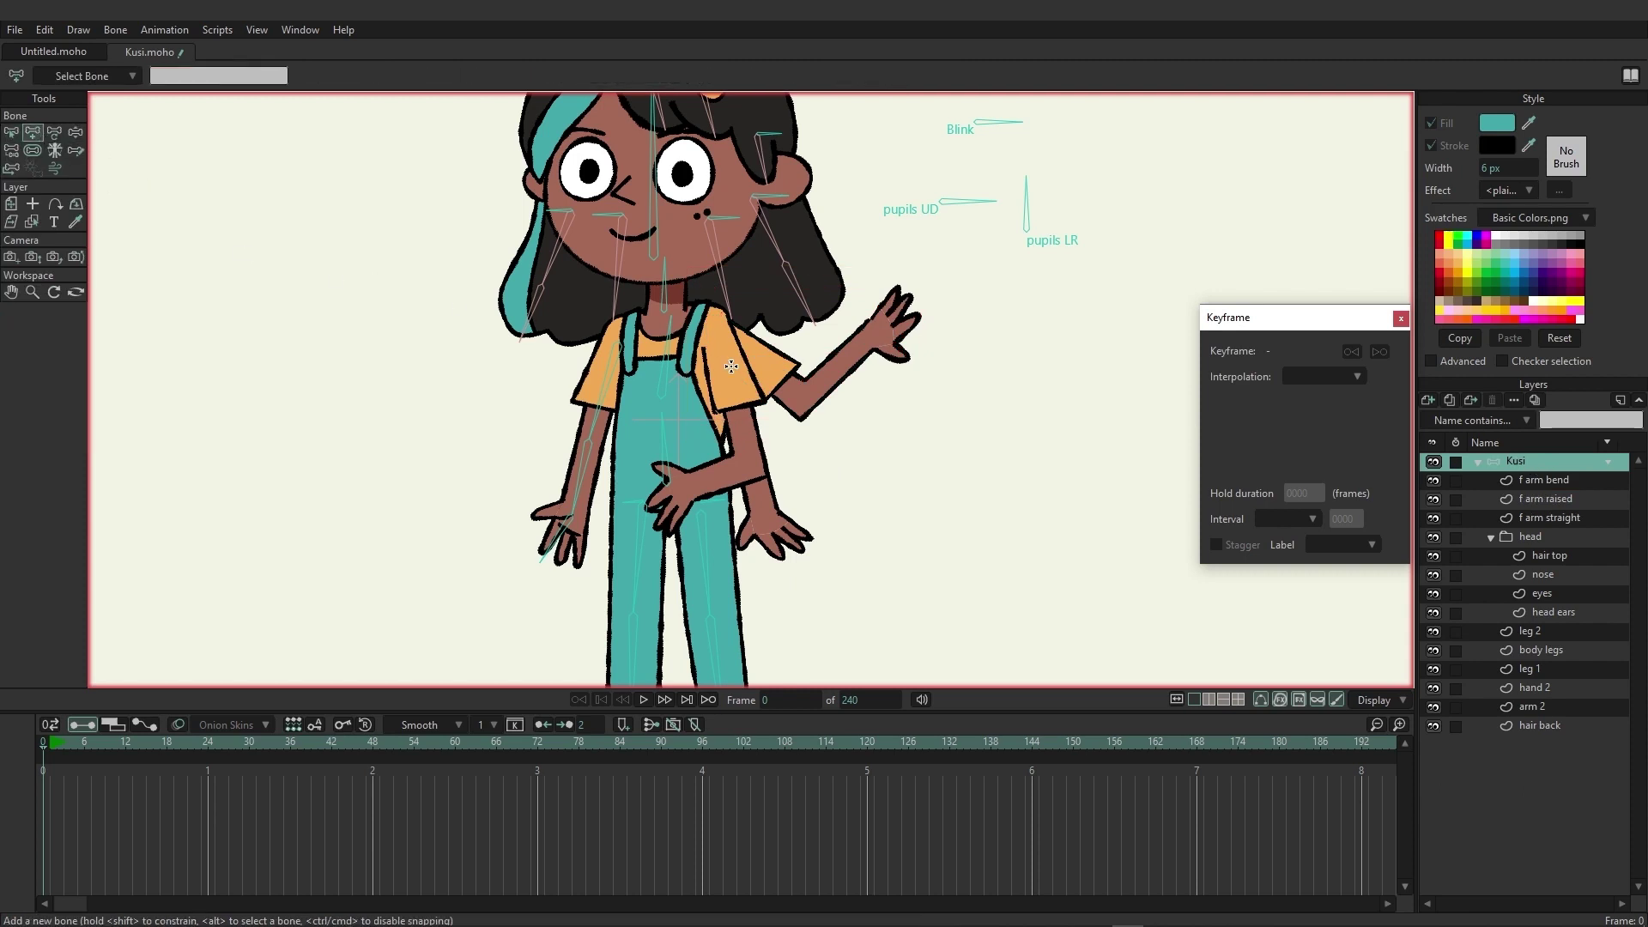
drag(667, 352, 662, 398)
click(1434, 480)
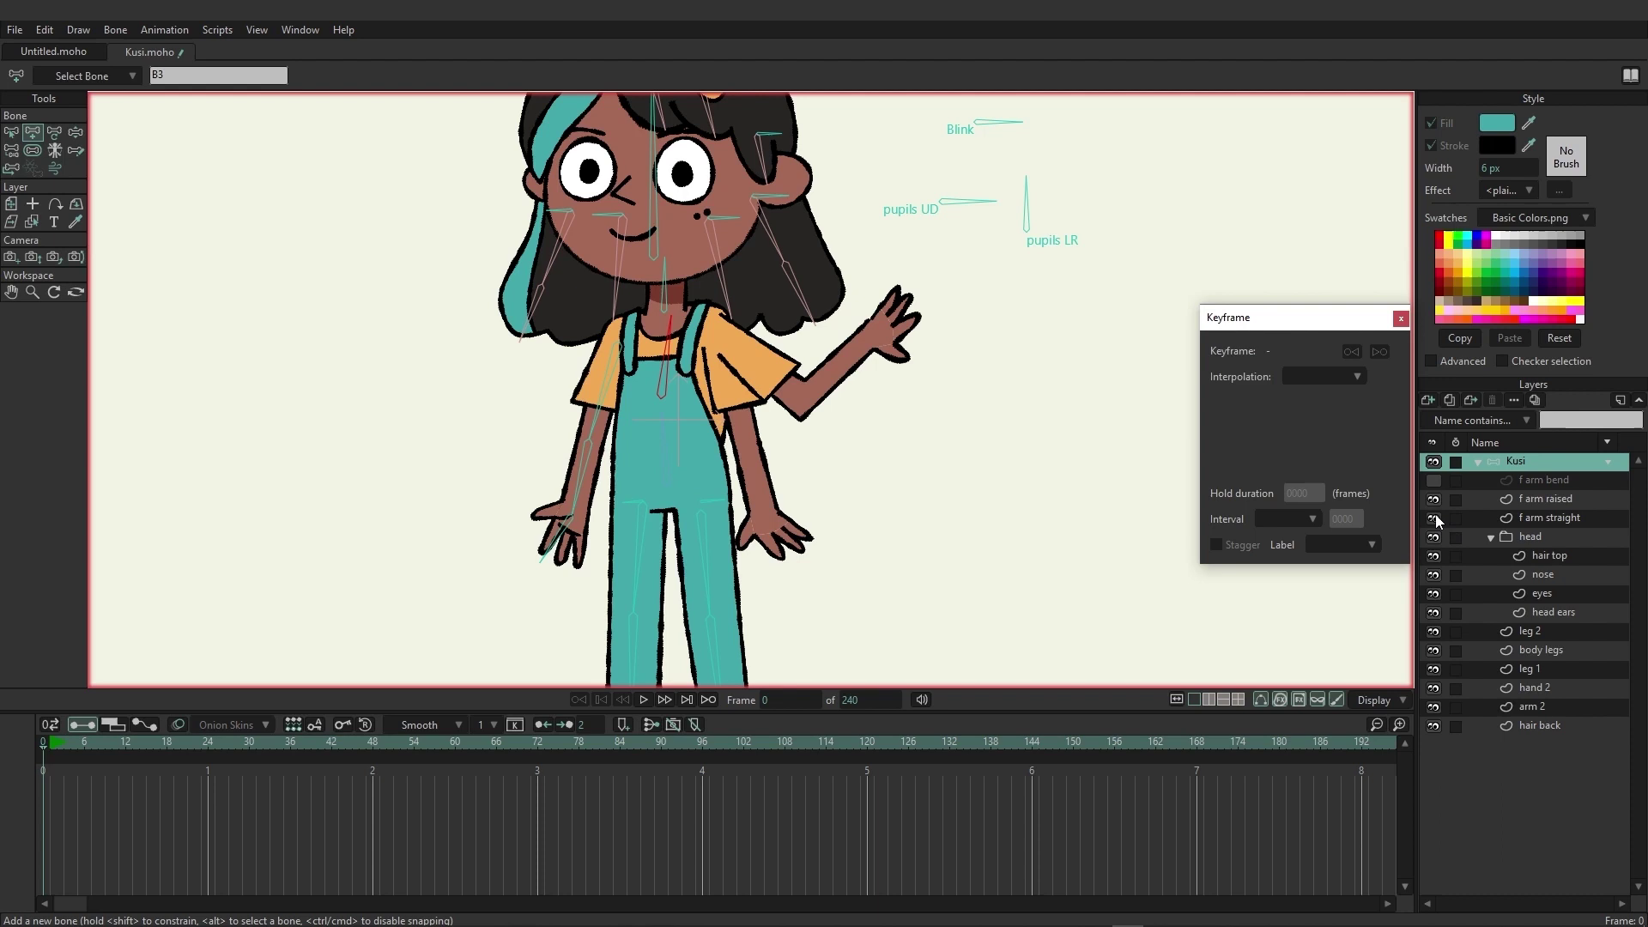
click(1433, 499)
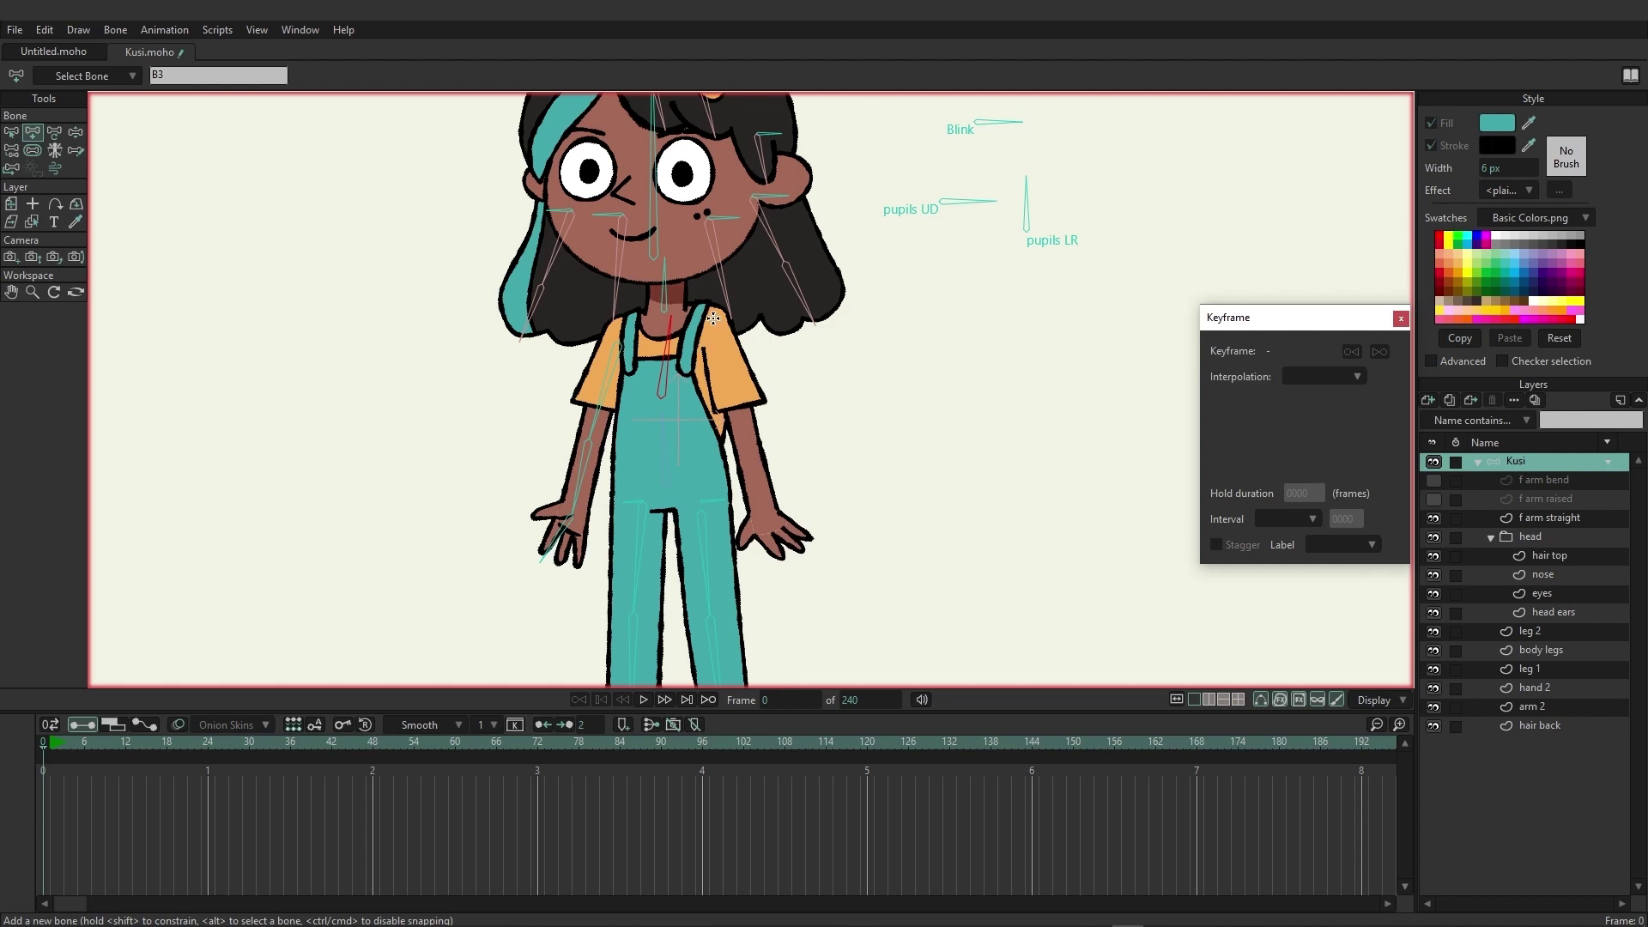
drag(715, 314, 824, 552)
Step: Show only the f arm raised version and draw a three-bone chain through it from shoulder to hand, parented to chest bone B3
click(1433, 519)
click(1432, 499)
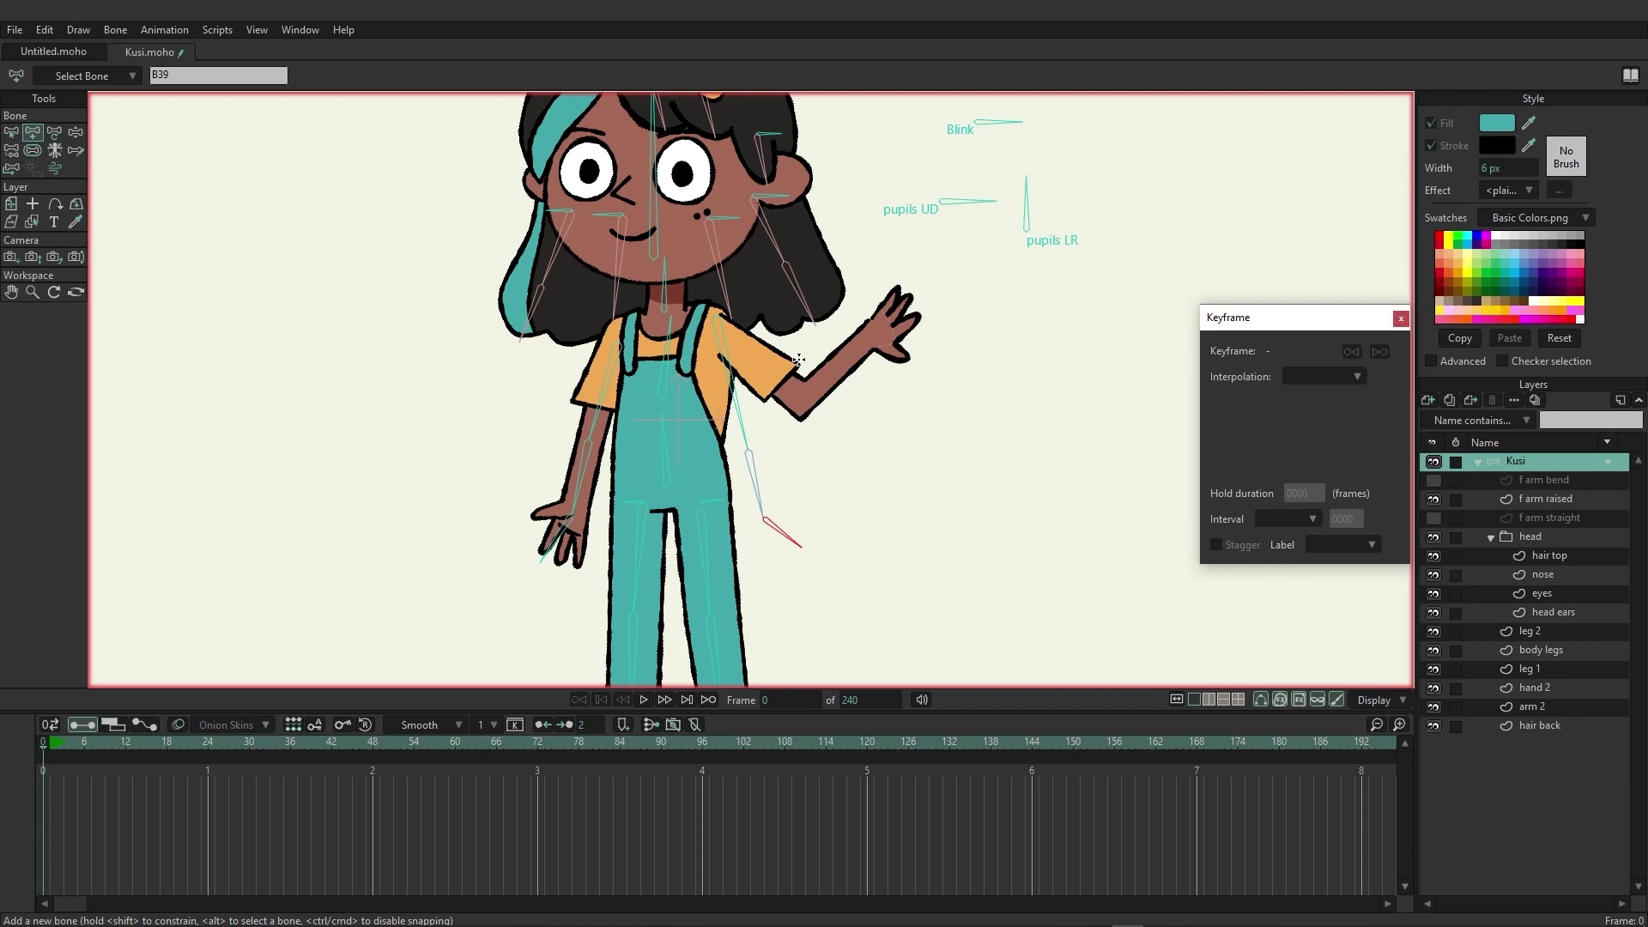
drag(669, 316, 663, 395)
key(BackSpace)
drag(714, 330, 865, 341)
drag(867, 340, 901, 322)
Step: Show only the f arm bend version and move all its points together so its sleeve sits on the shoulder
click(1433, 499)
click(1435, 482)
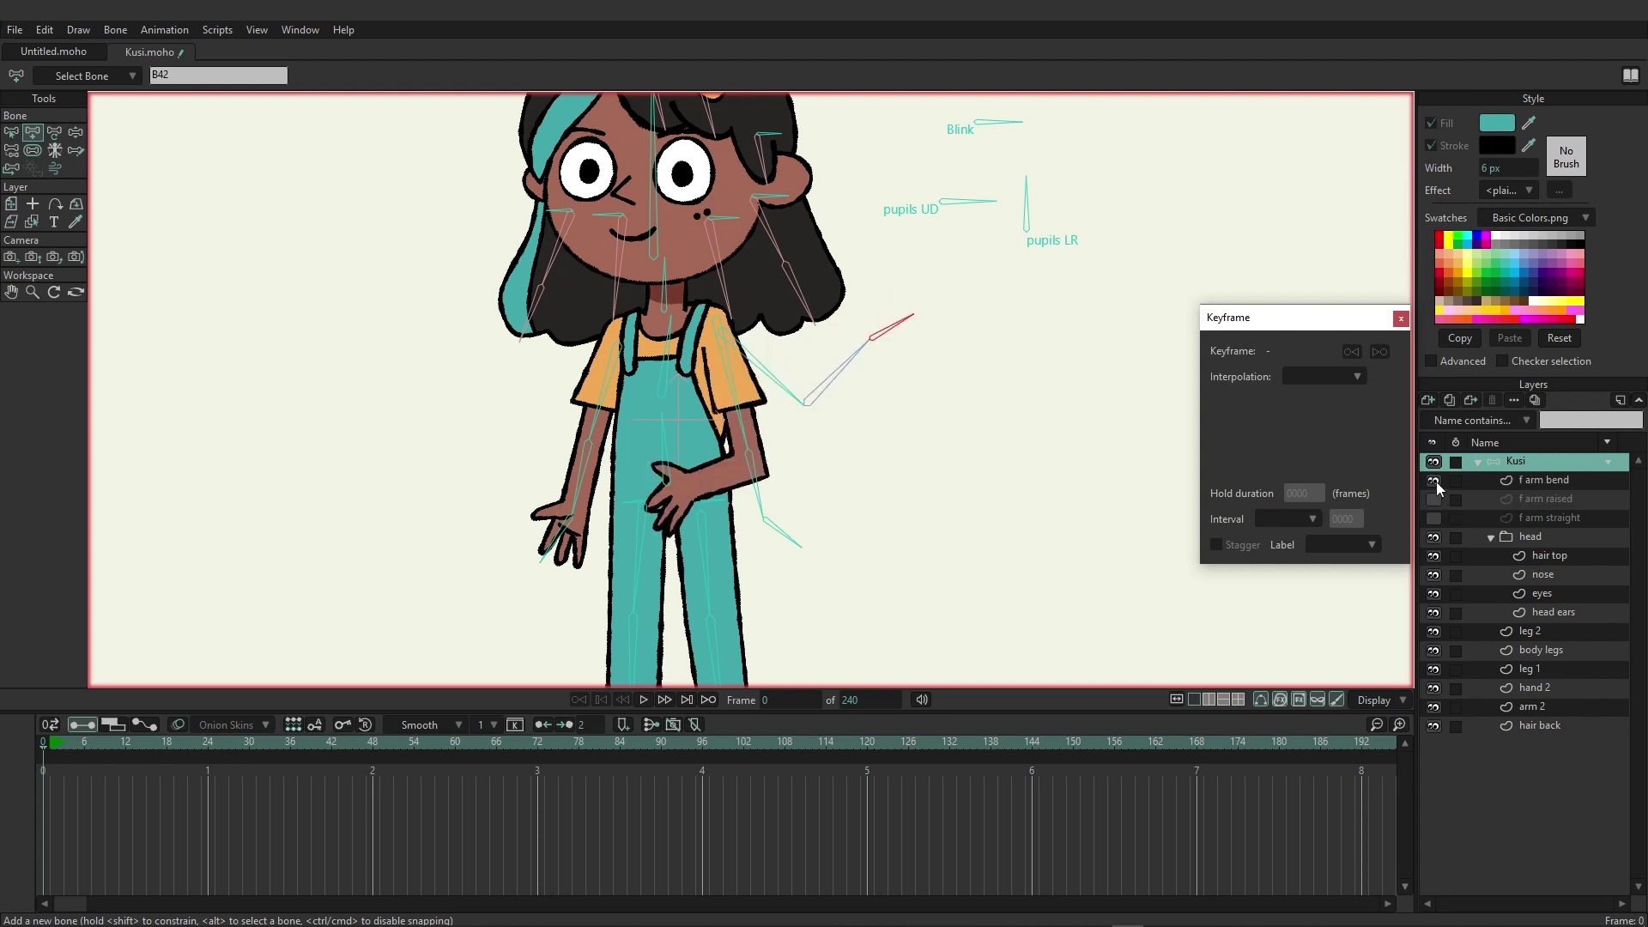
click(1541, 479)
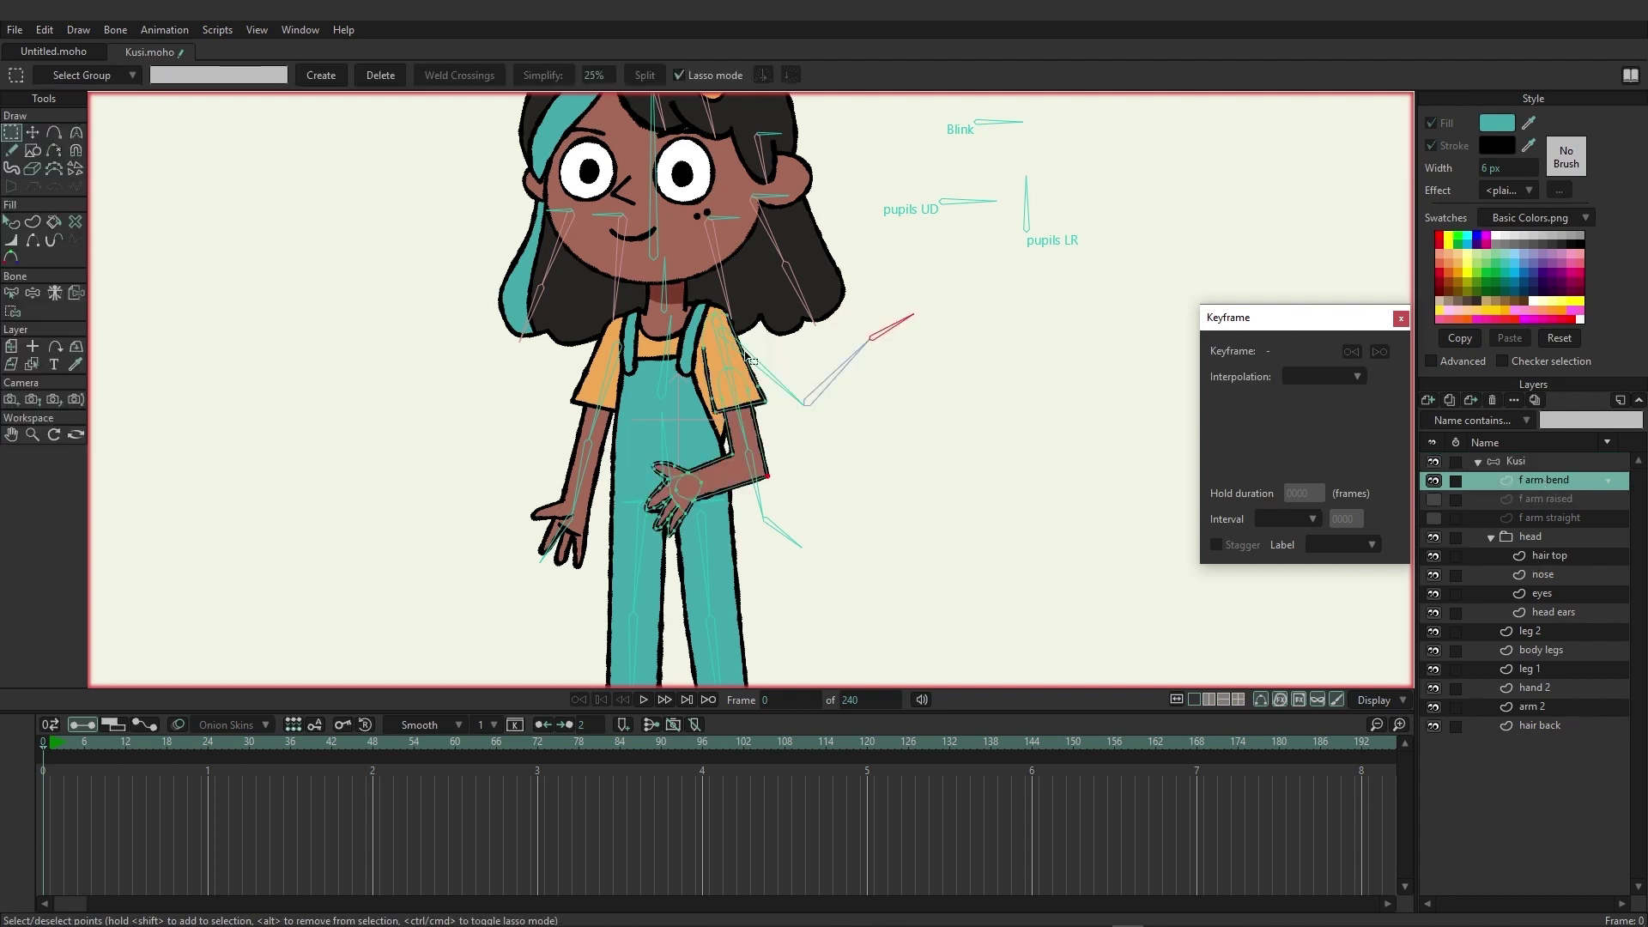
click(34, 134)
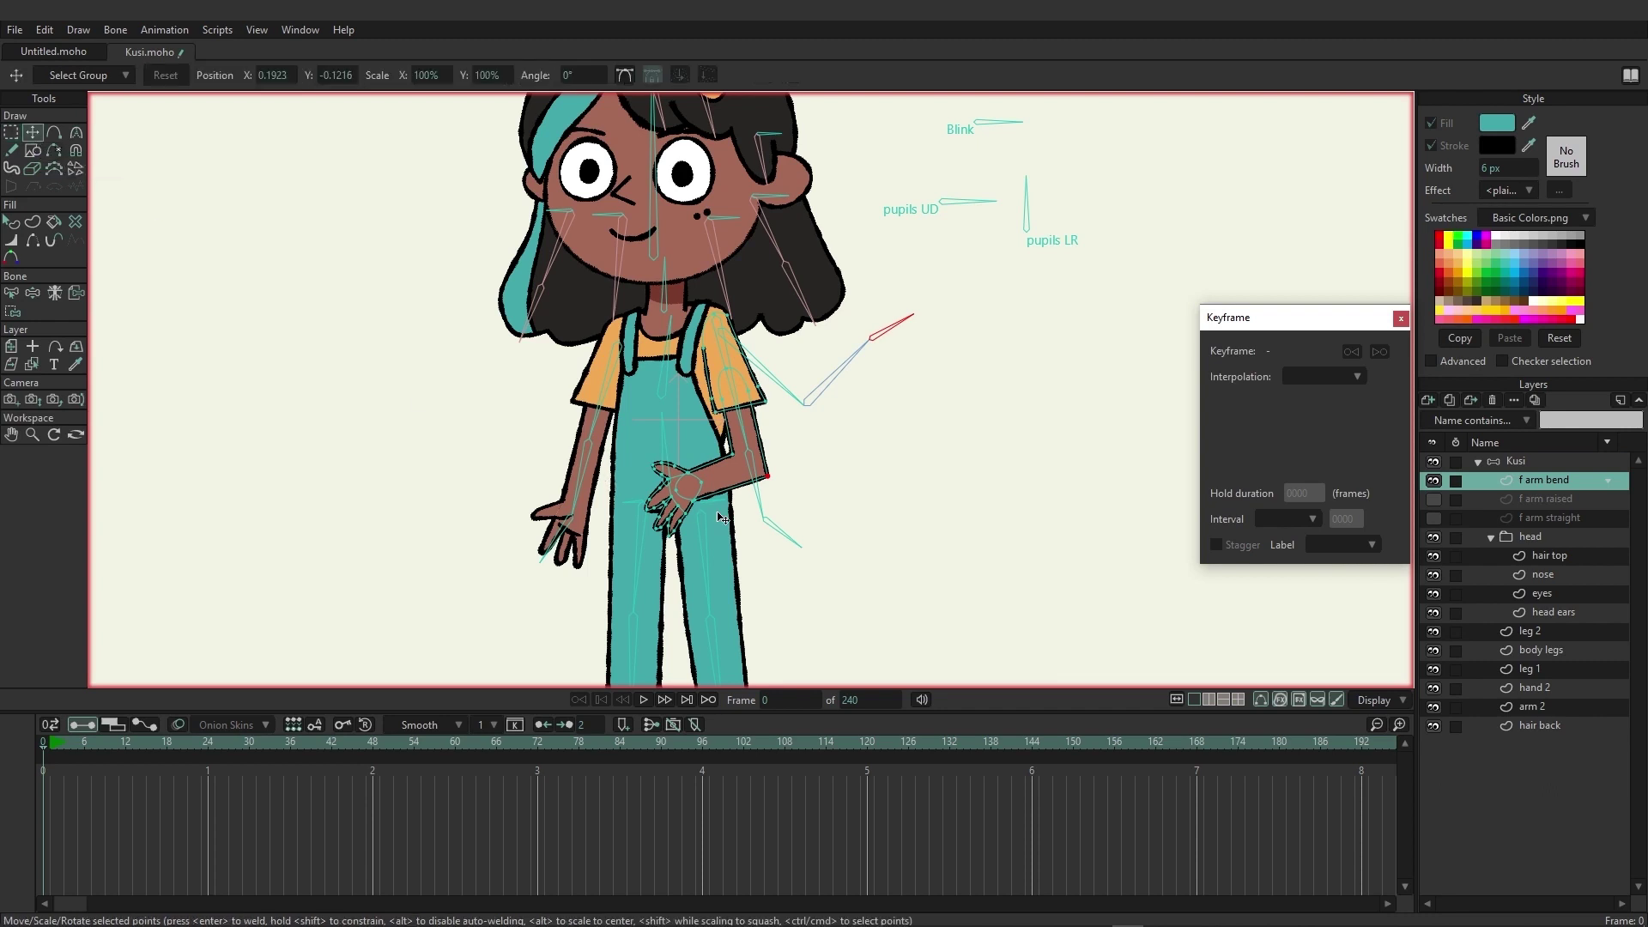
key(ctrl+a)
drag(777, 550, 717, 566)
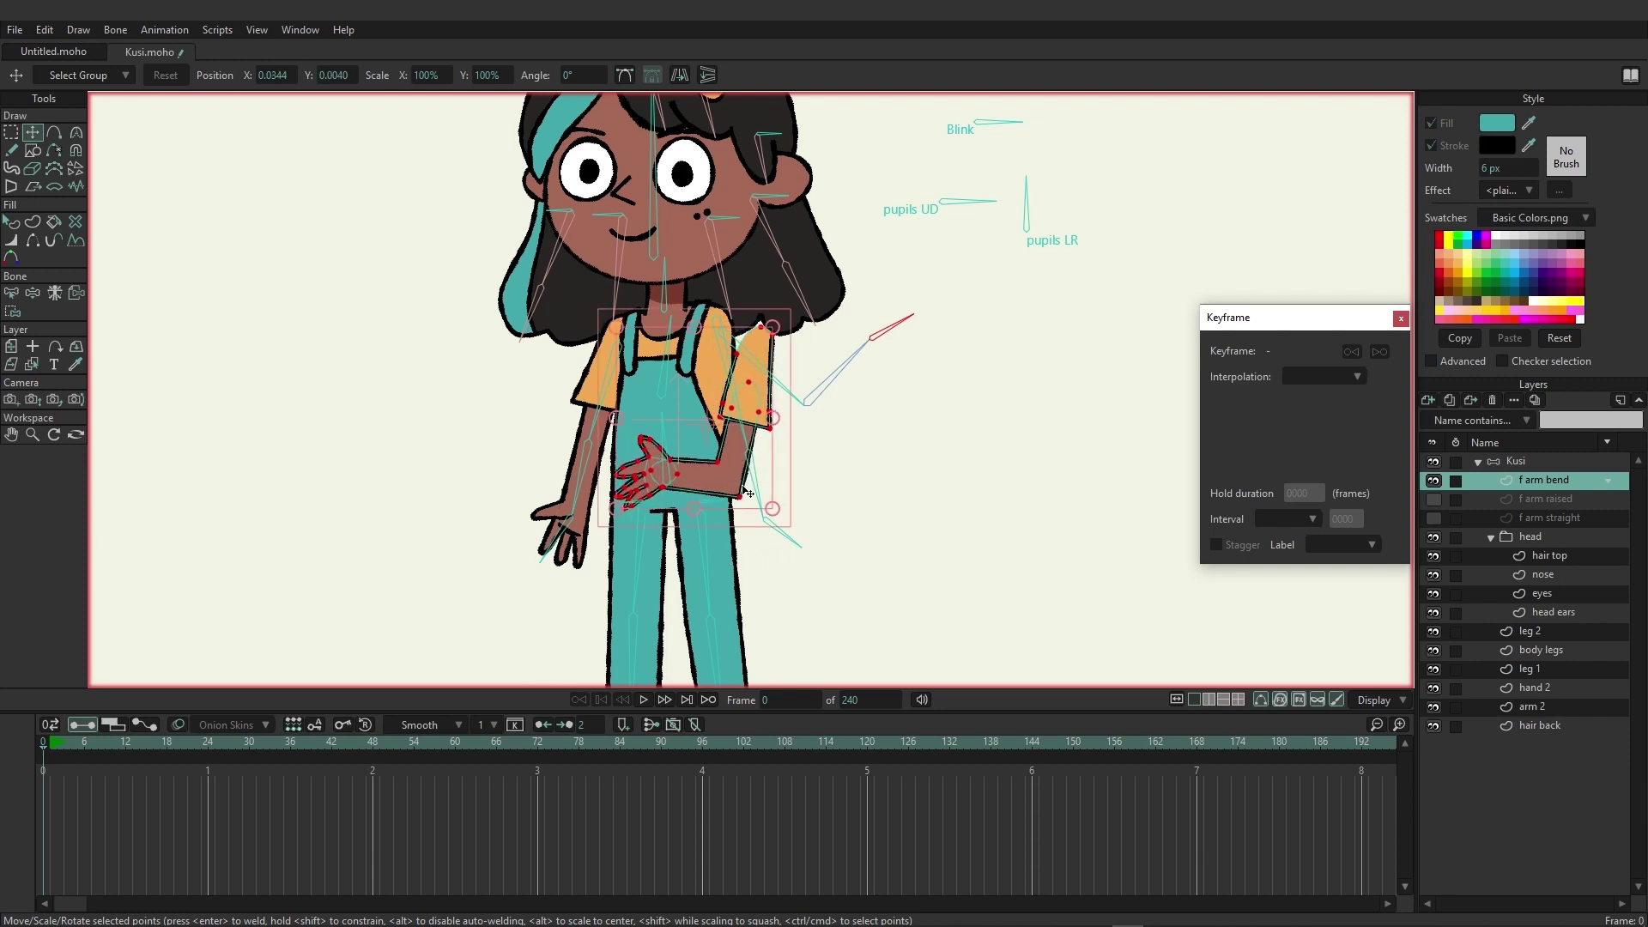
drag(758, 409, 719, 402)
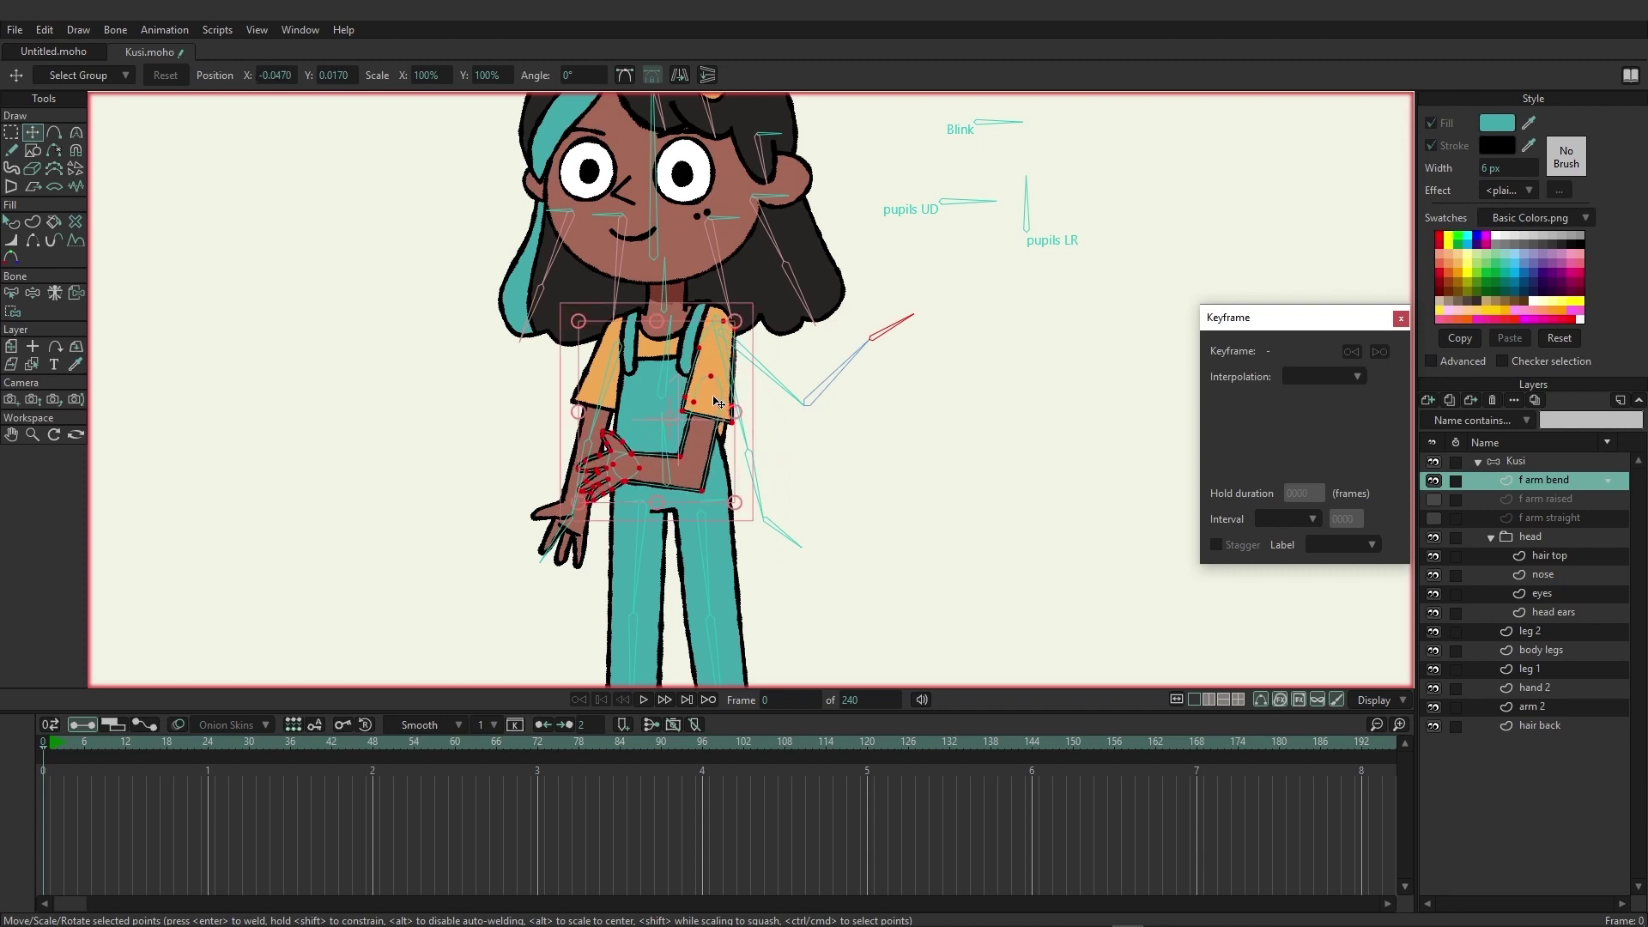
click(10, 132)
click(139, 272)
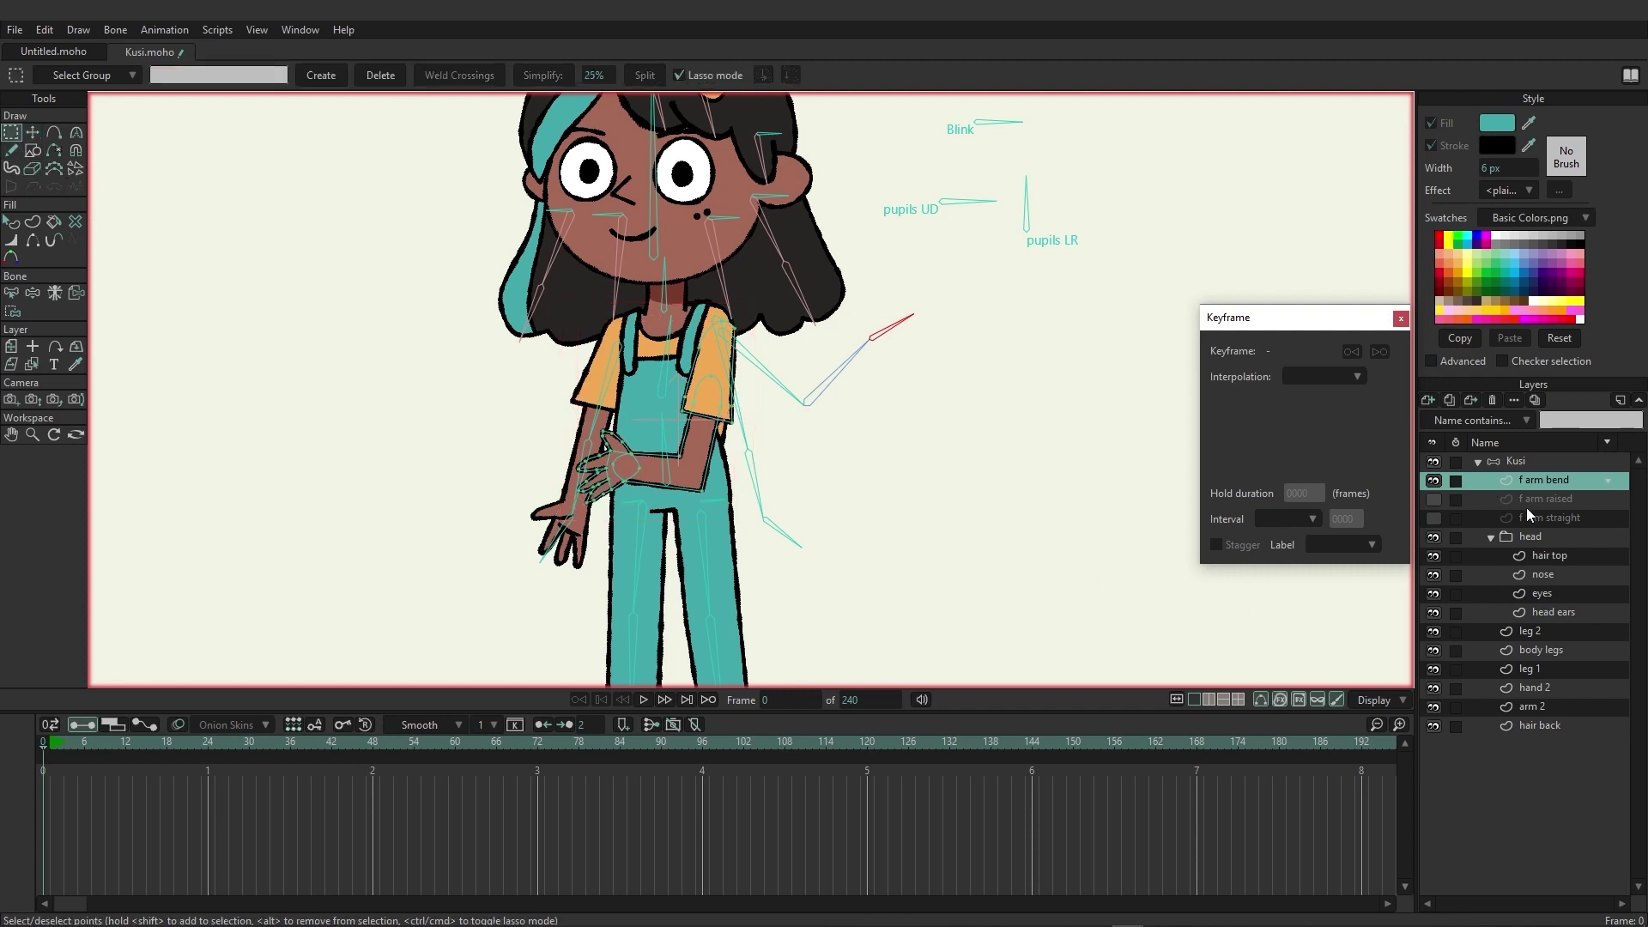
Step: On the Kusi bone layer, draw a three-bone chain through the bent arm from shoulder to hand, parented to chest bone B3
click(1509, 461)
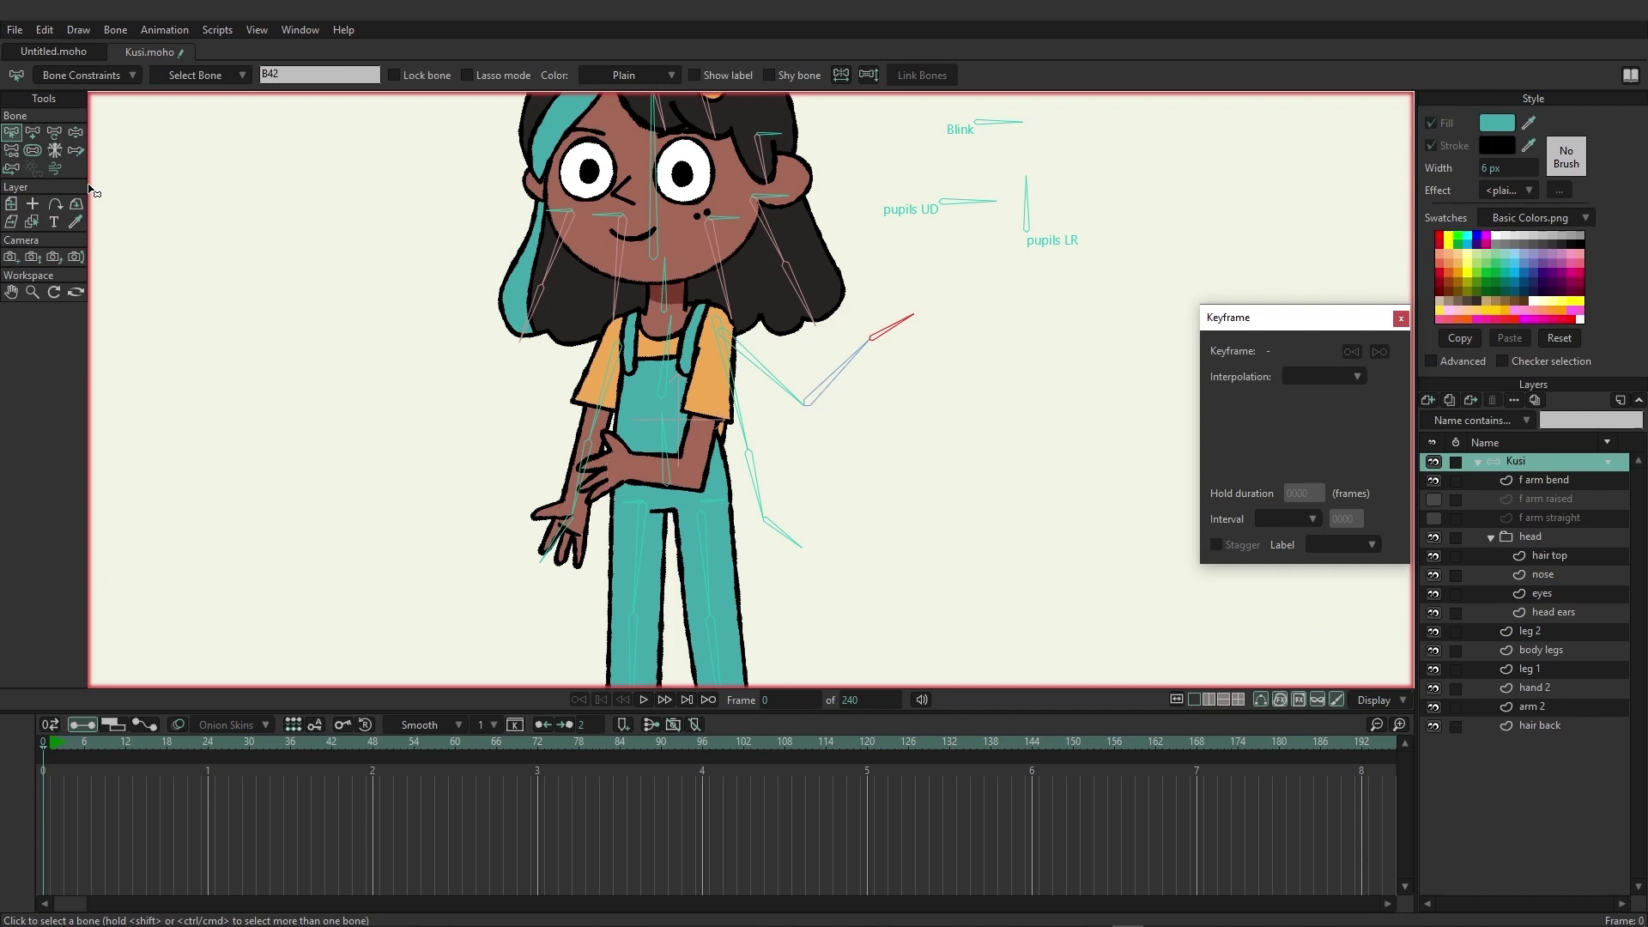
click(33, 132)
drag(670, 318, 662, 396)
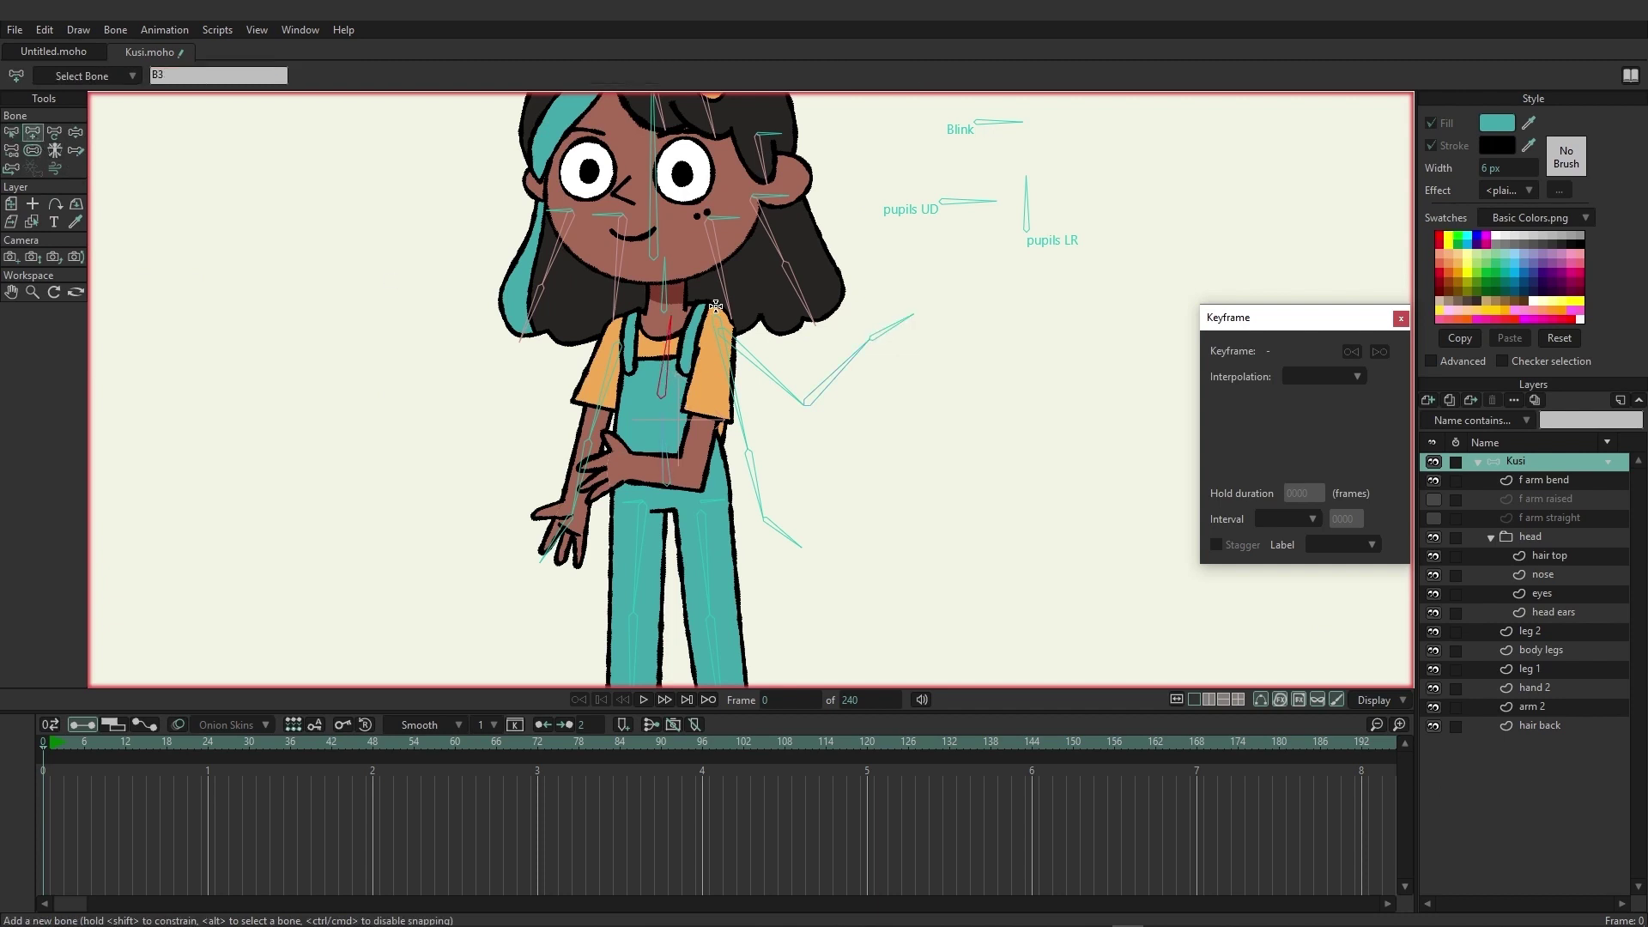
drag(718, 317, 592, 488)
click(54, 133)
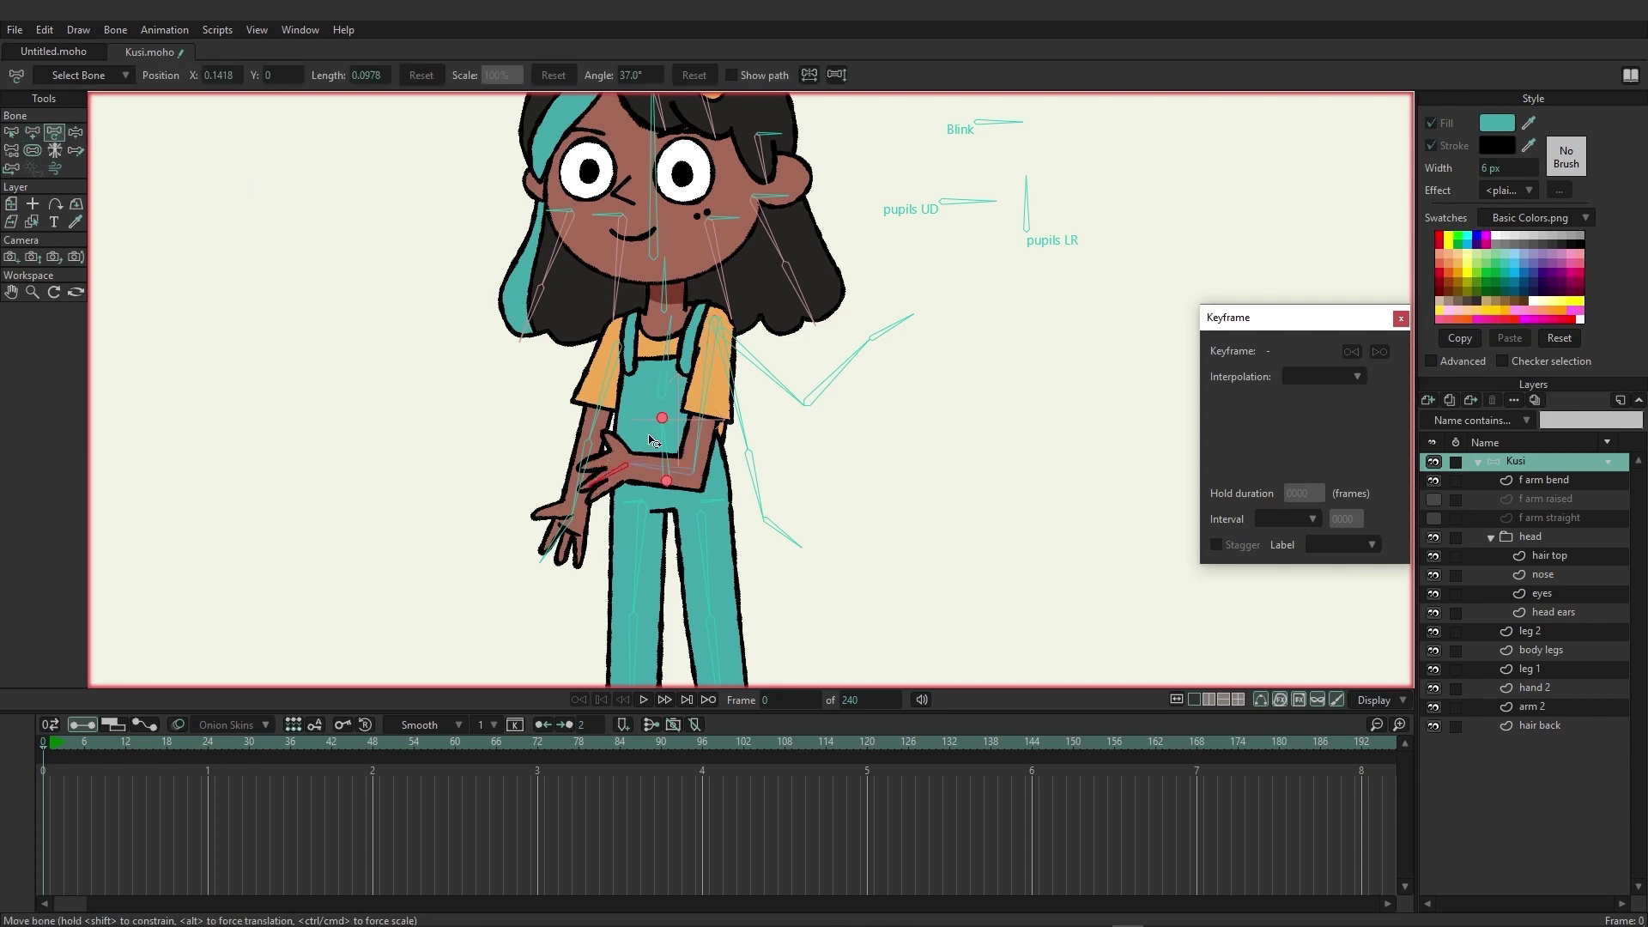
Step: Make all three front arm layers visible and link the f arm bend layer to the bent arm's three bones
click(1433, 499)
click(1433, 517)
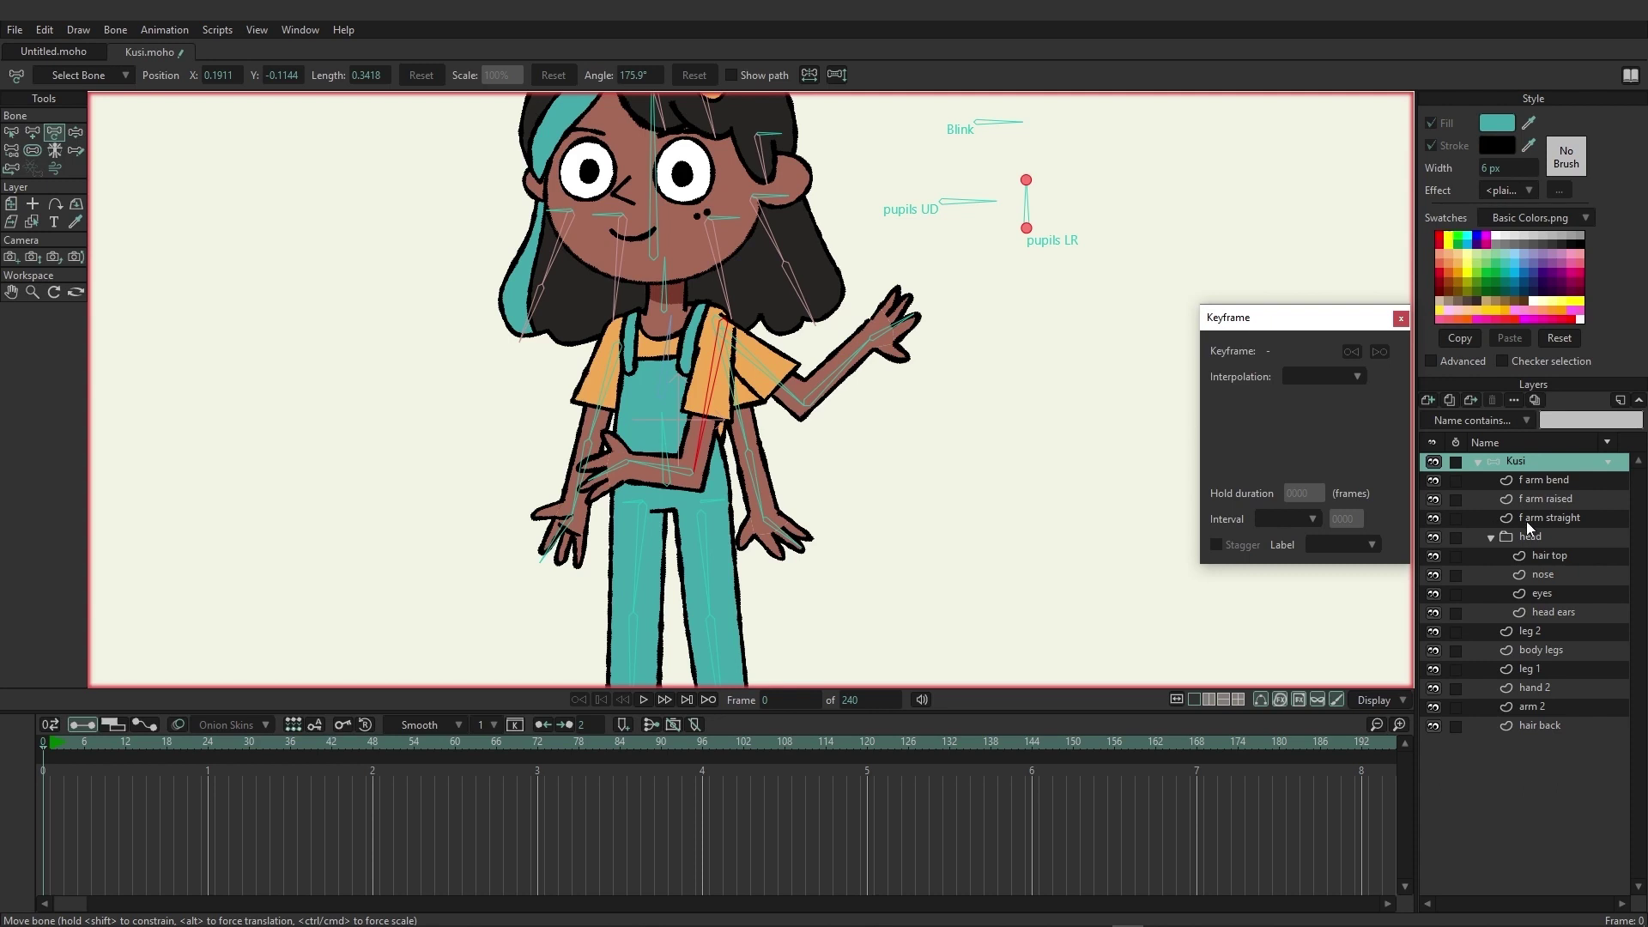
click(1553, 479)
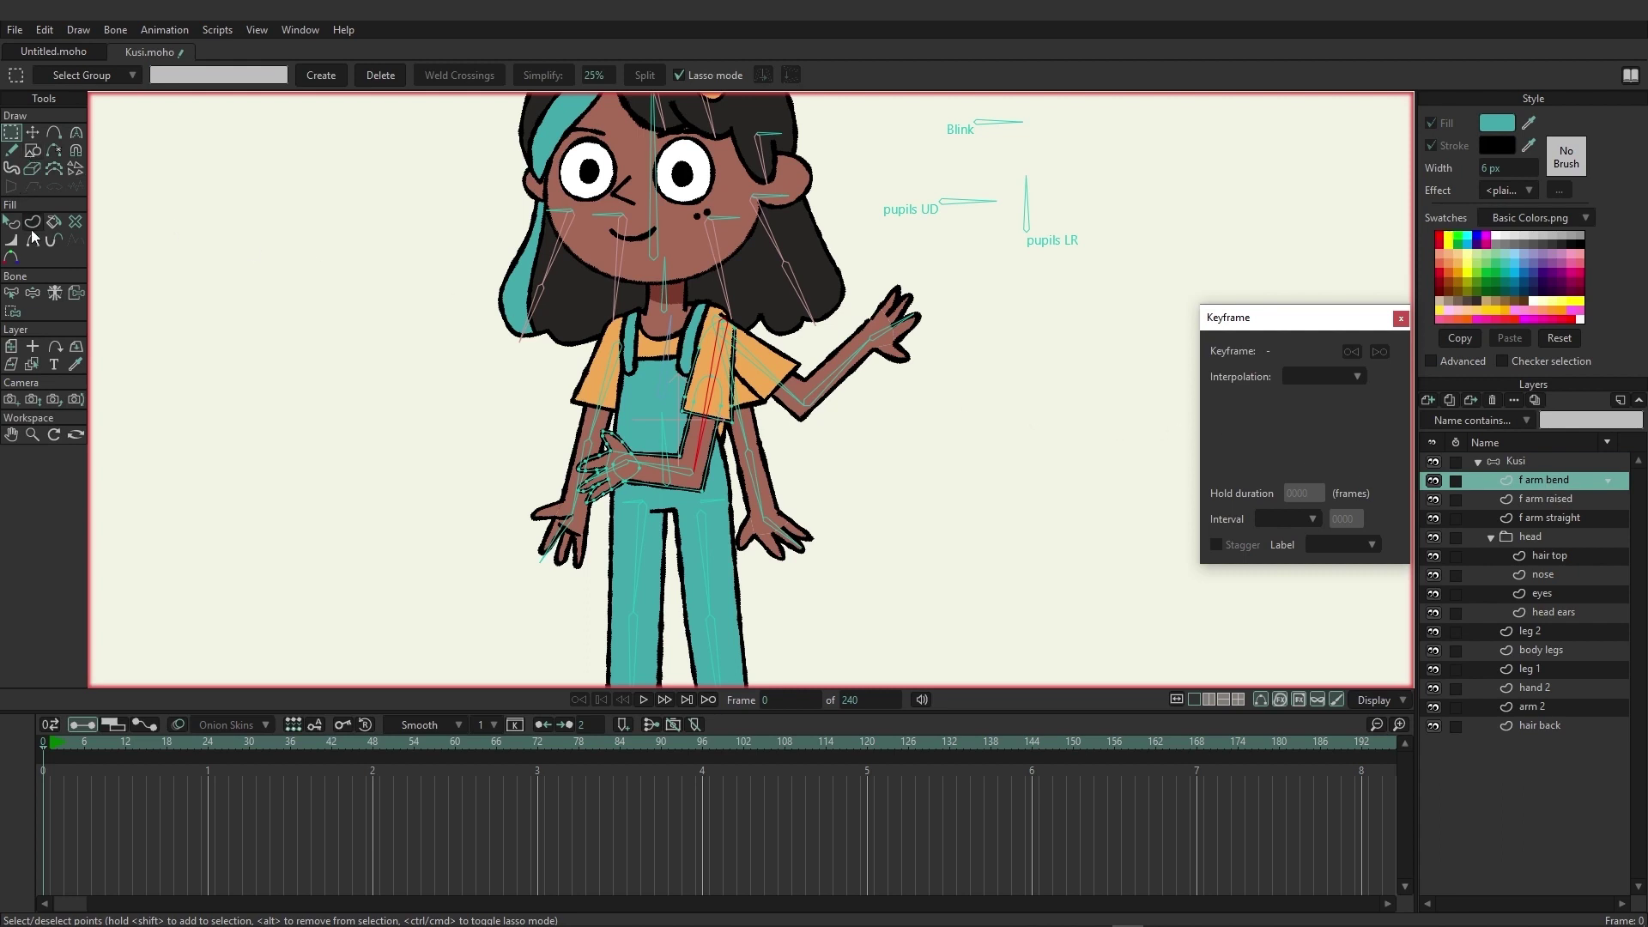
scroll(540, 446, up, 4)
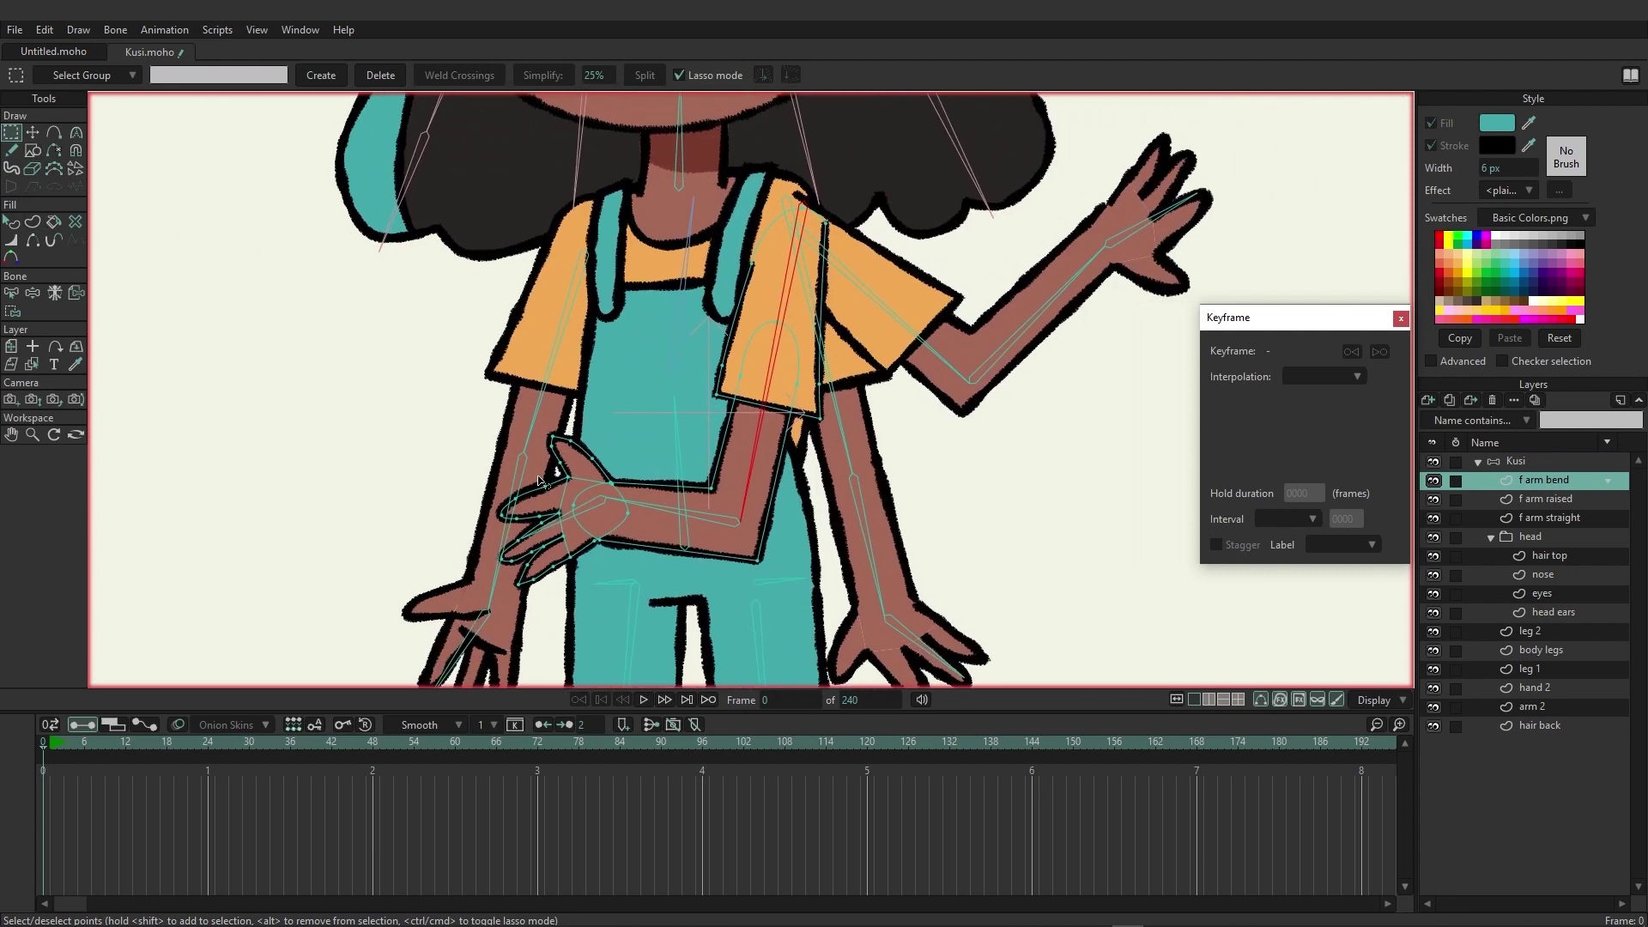
click(12, 293)
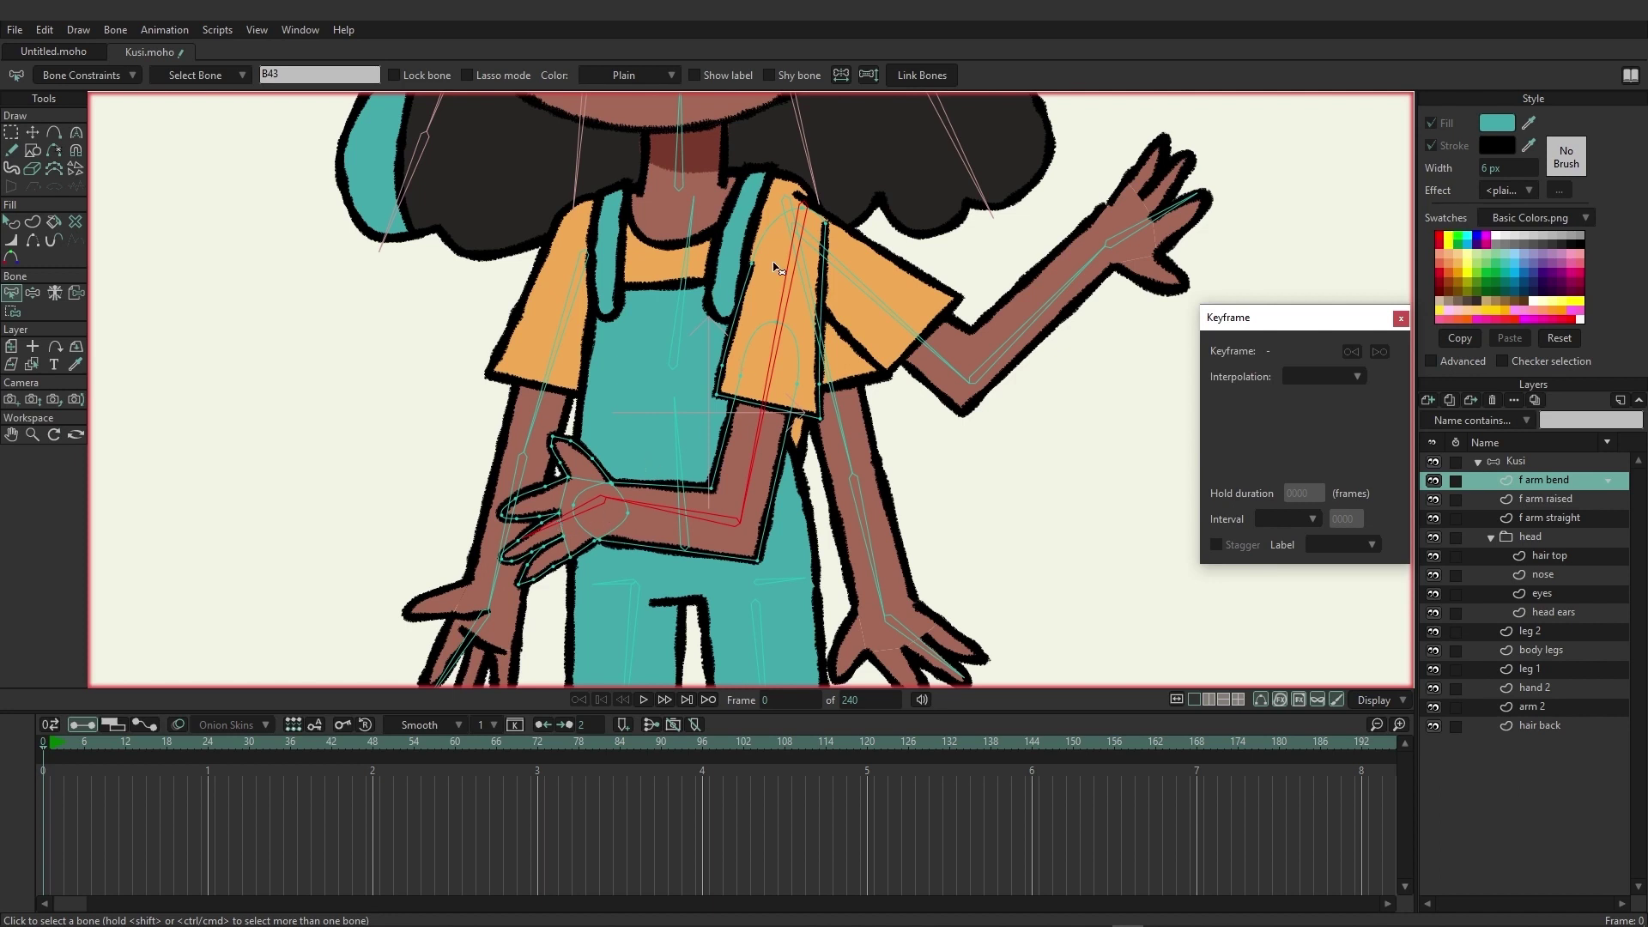
click(918, 76)
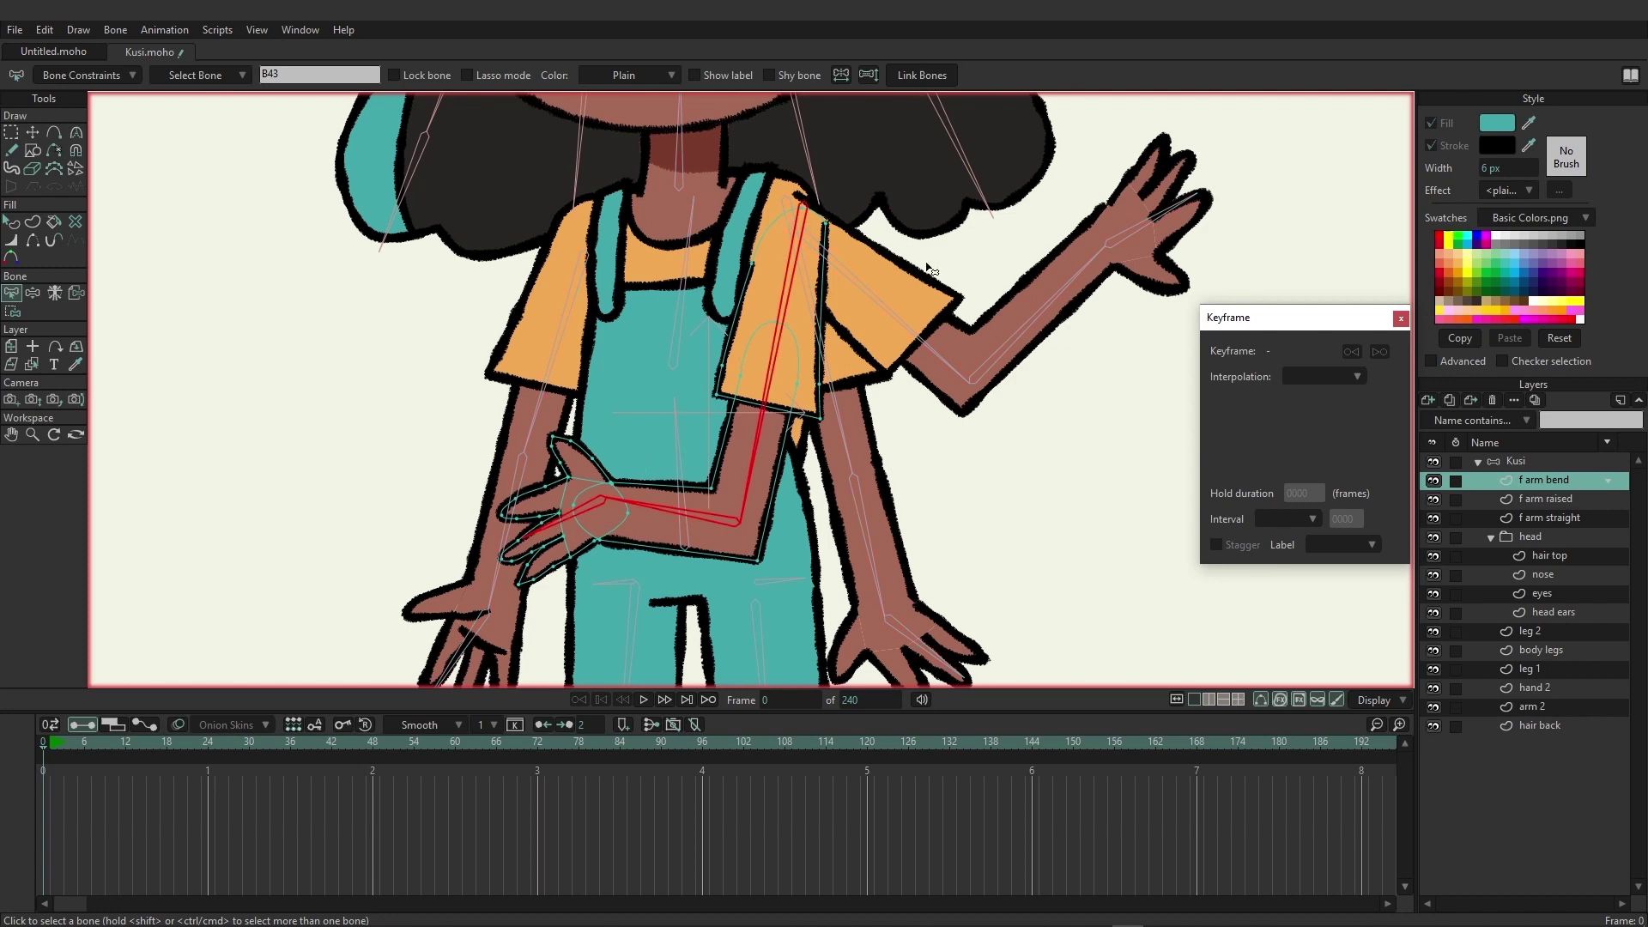
Step: Link the f arm raised layer to the raised arm's upper arm, forearm and hand bones
click(1550, 501)
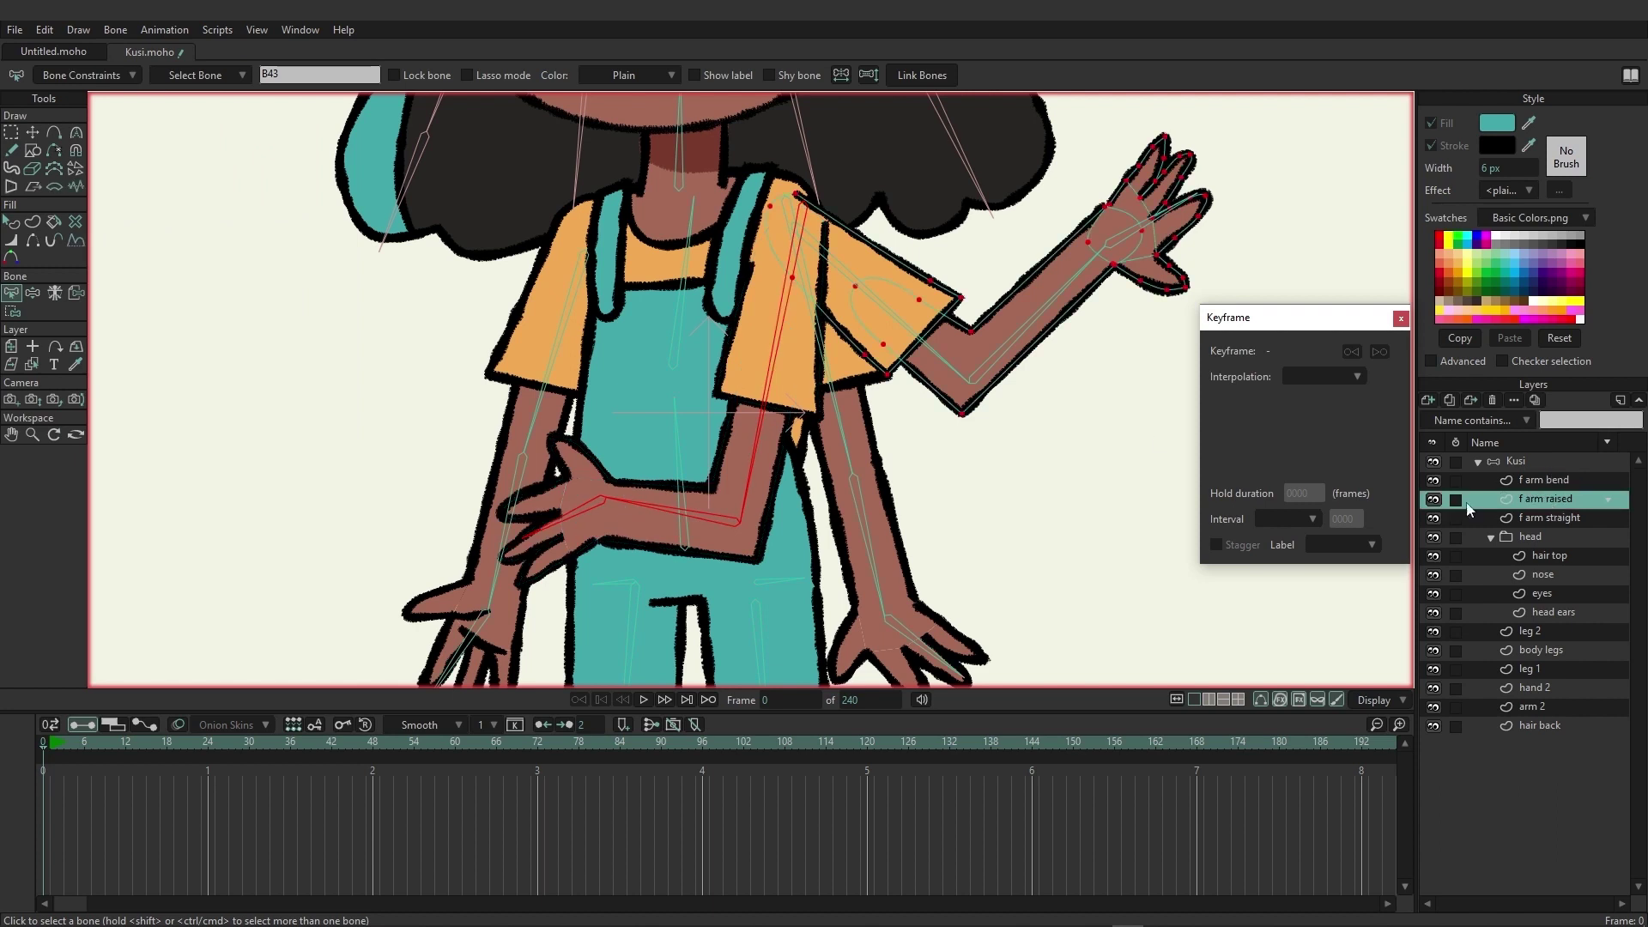
click(834, 256)
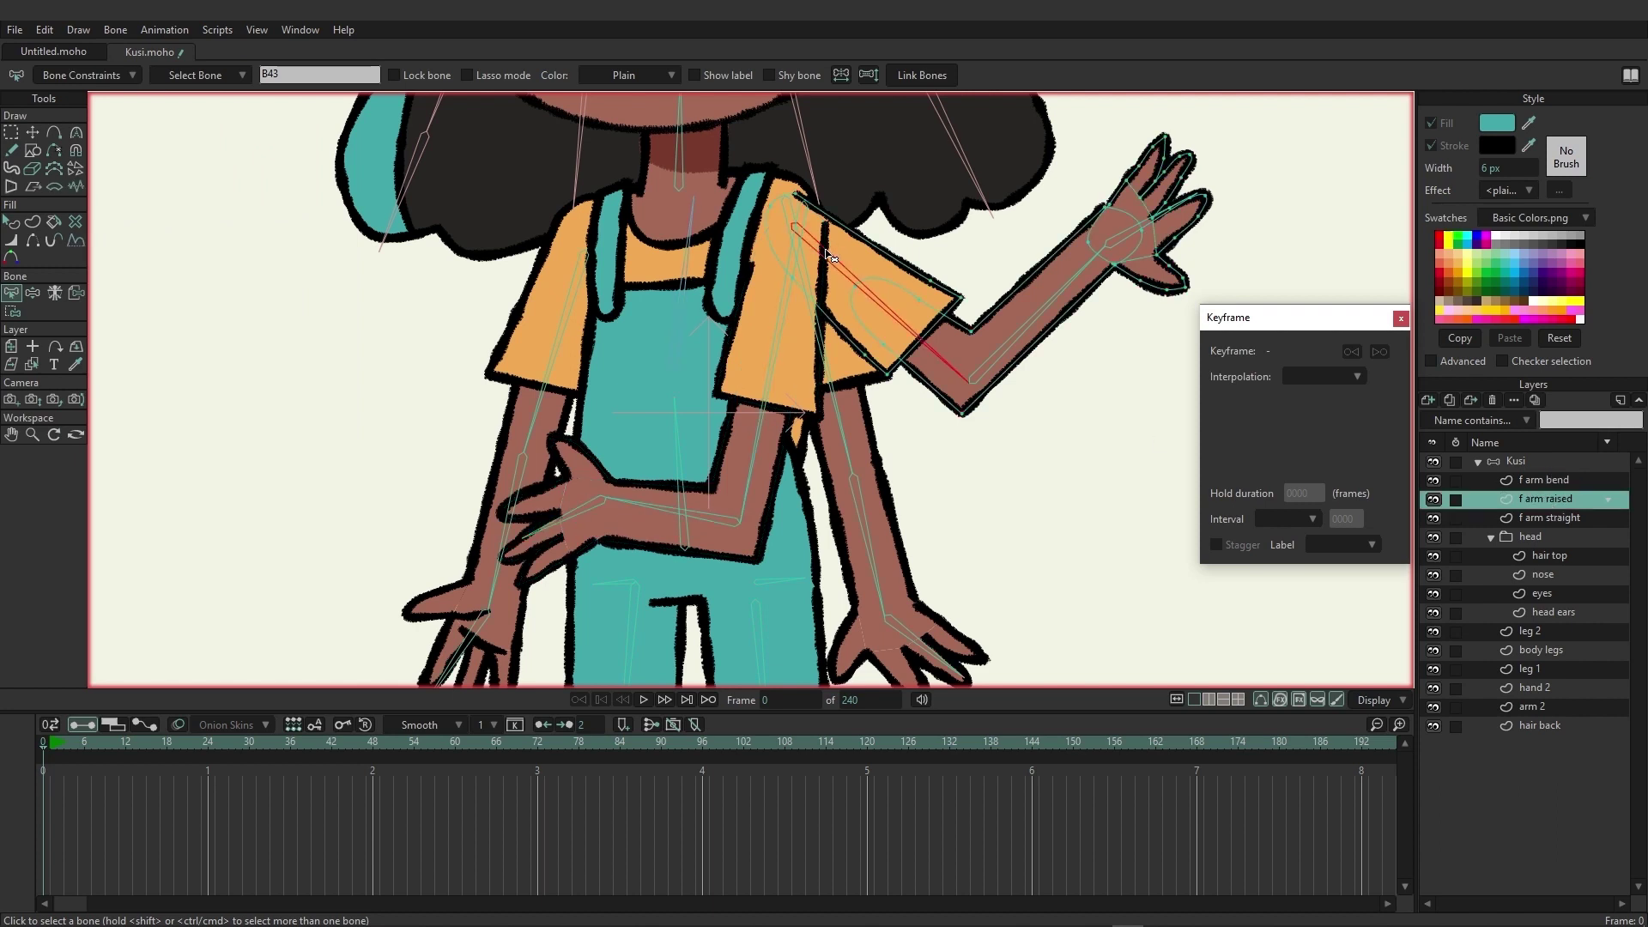
click(1042, 327)
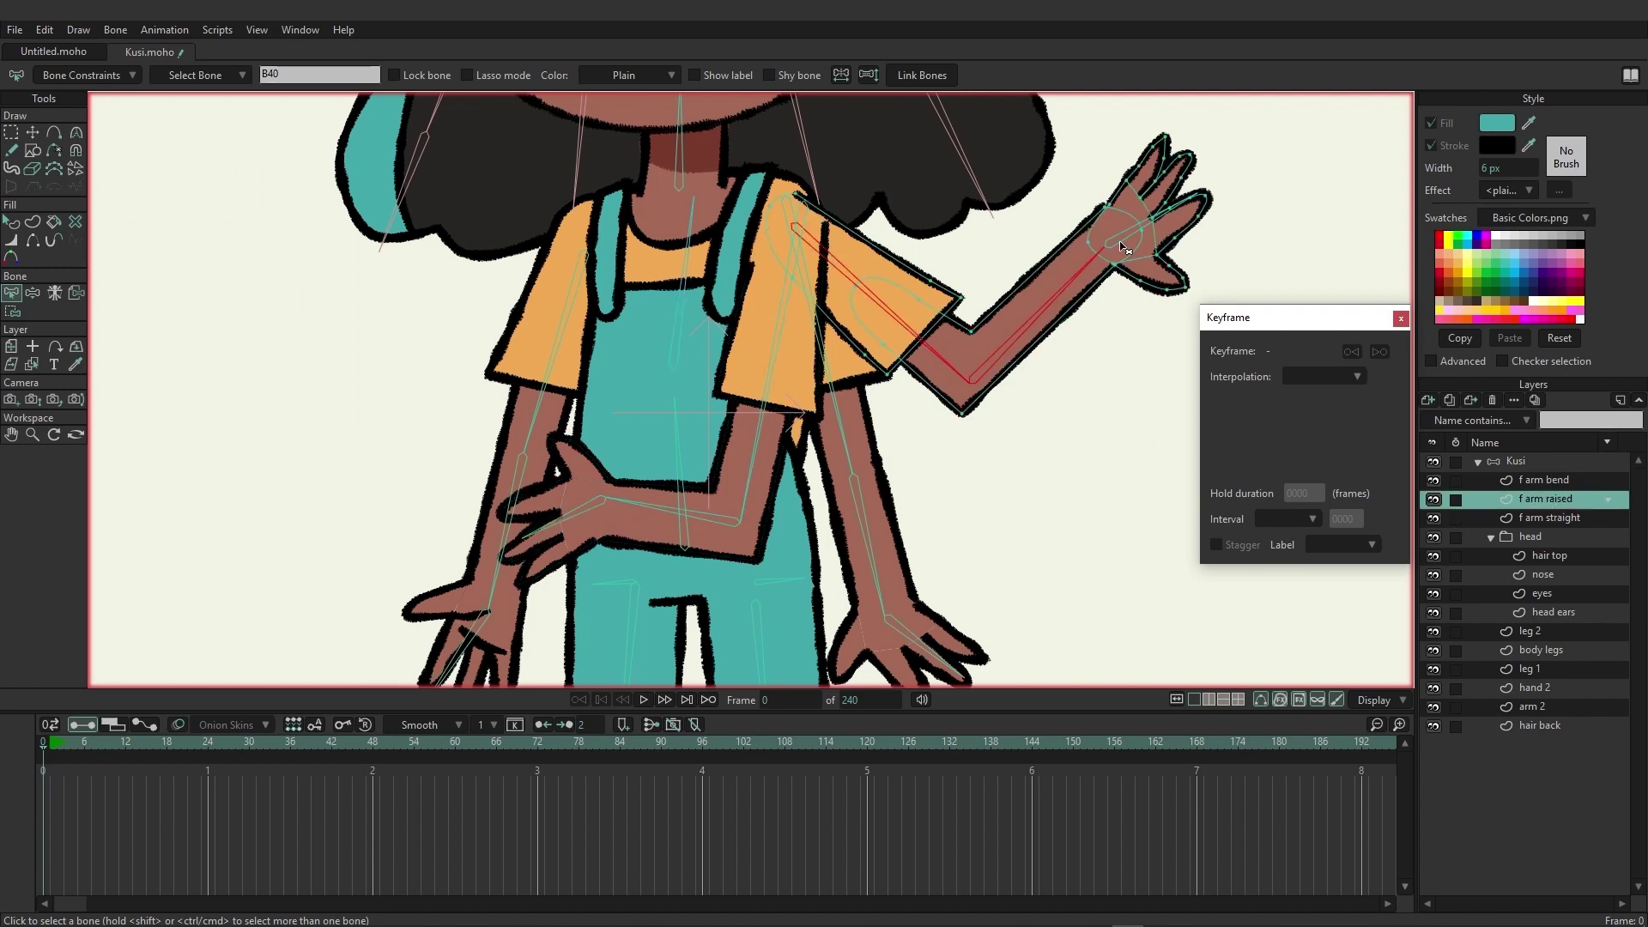
click(923, 81)
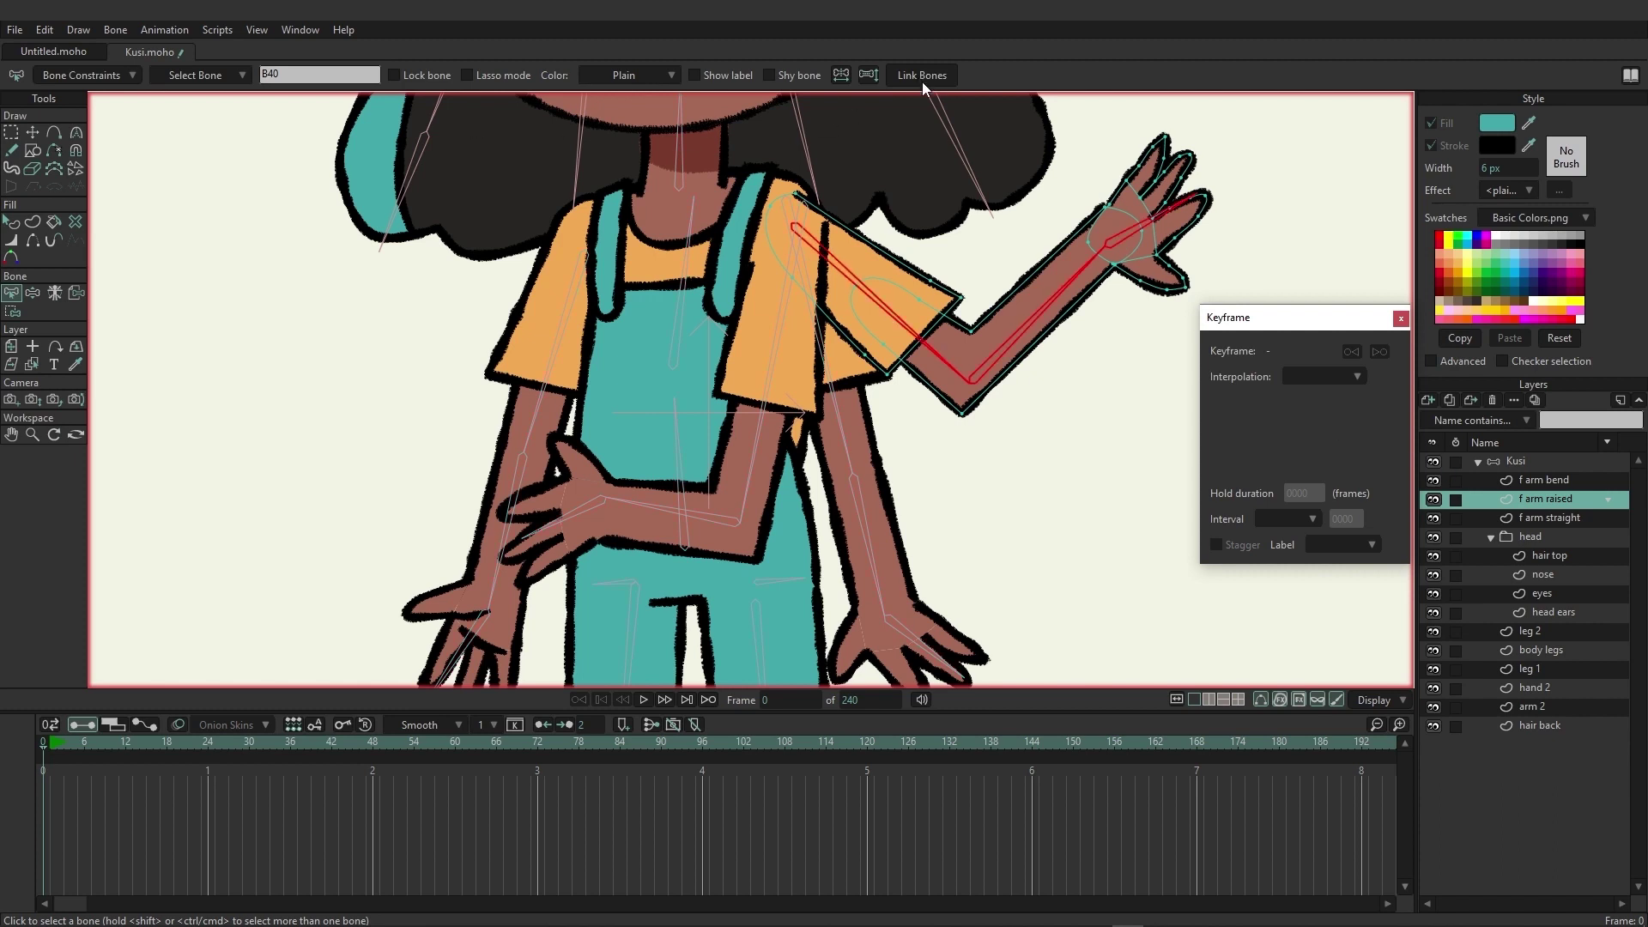
Step: Link the f arm straight layer to the straight arm's upper arm, forearm and hand bones
click(1574, 517)
click(805, 278)
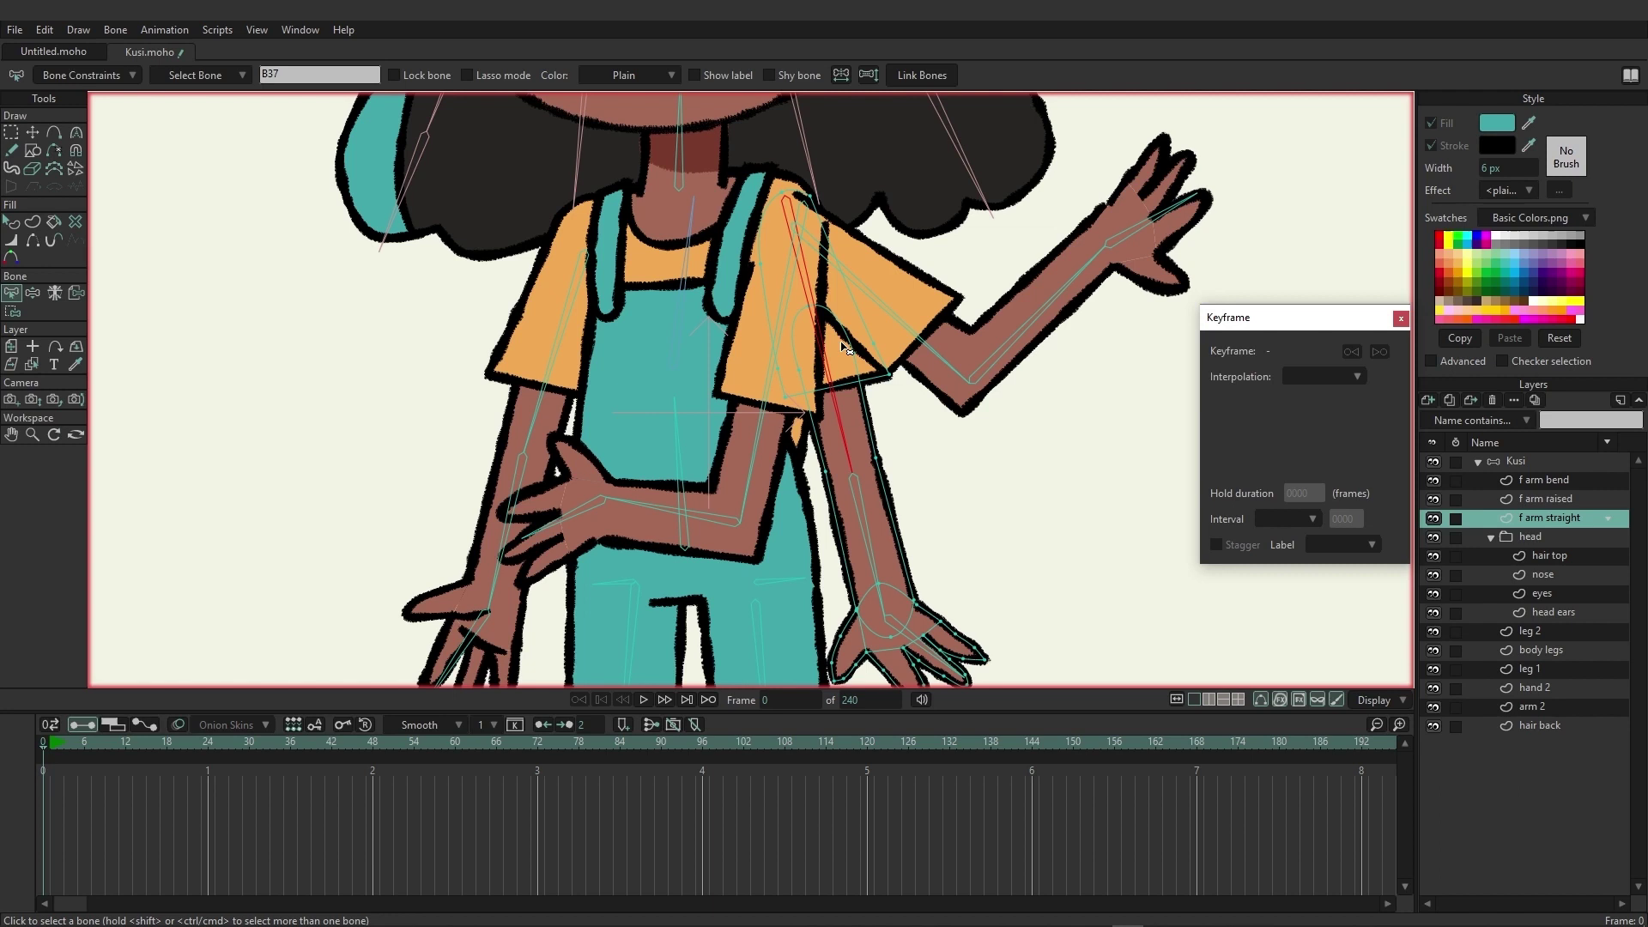
click(895, 640)
click(919, 83)
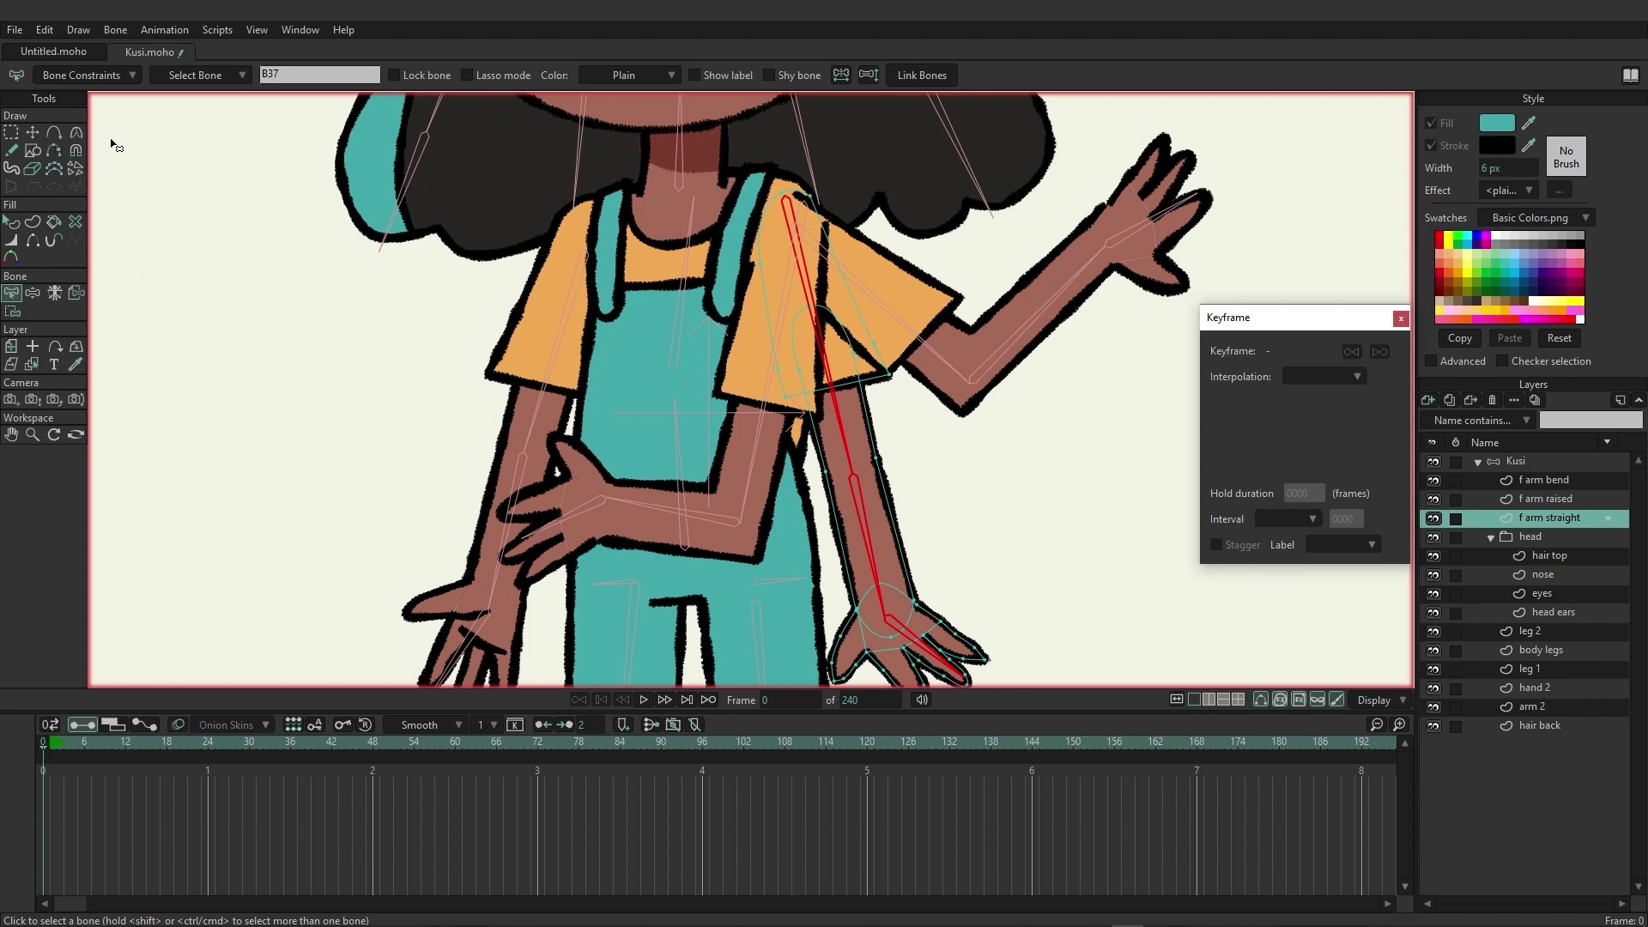
Step: On the Kusi layer, group the upper arm bones of the bent, straight and raised arms as Vitruvian bones
click(1548, 464)
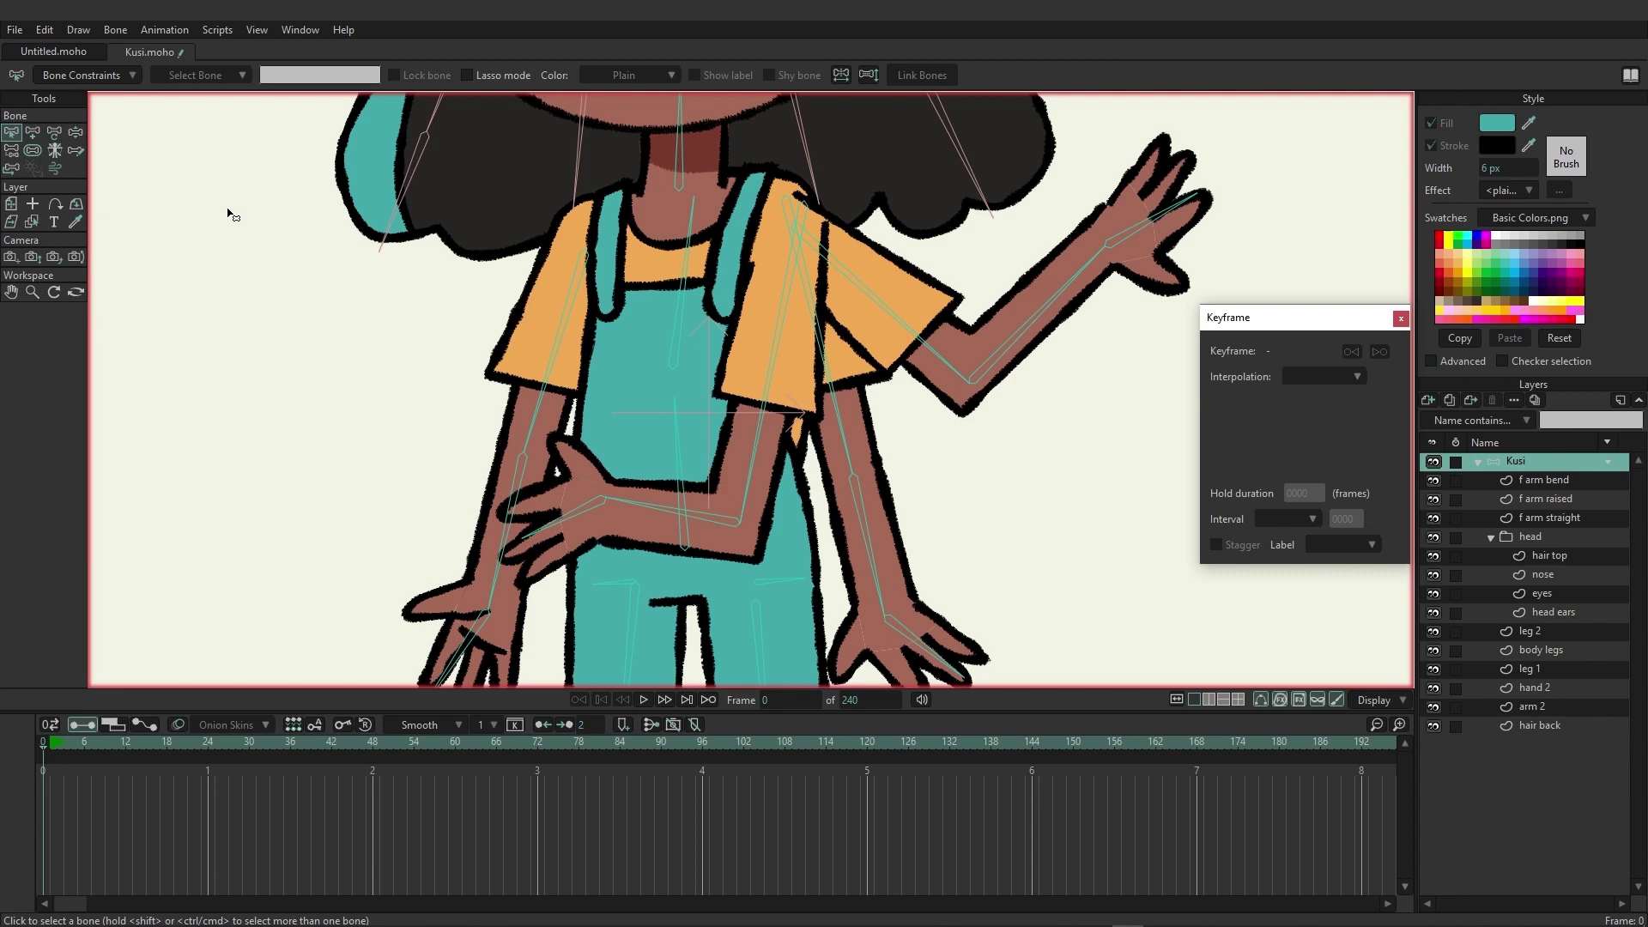
click(60, 151)
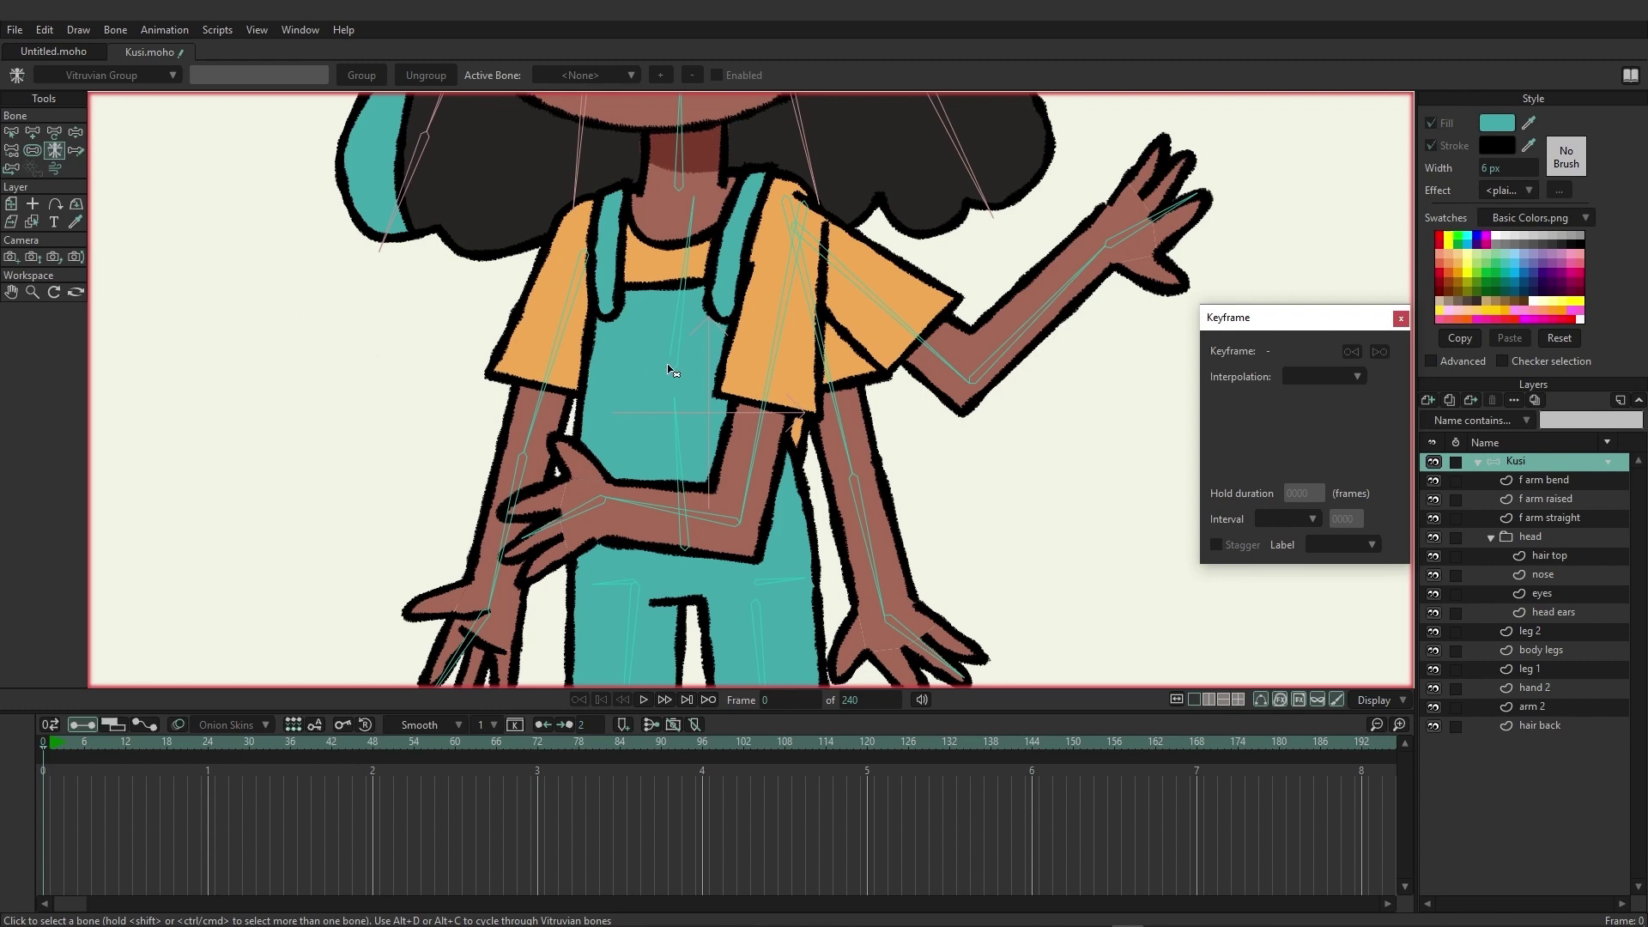
click(786, 319)
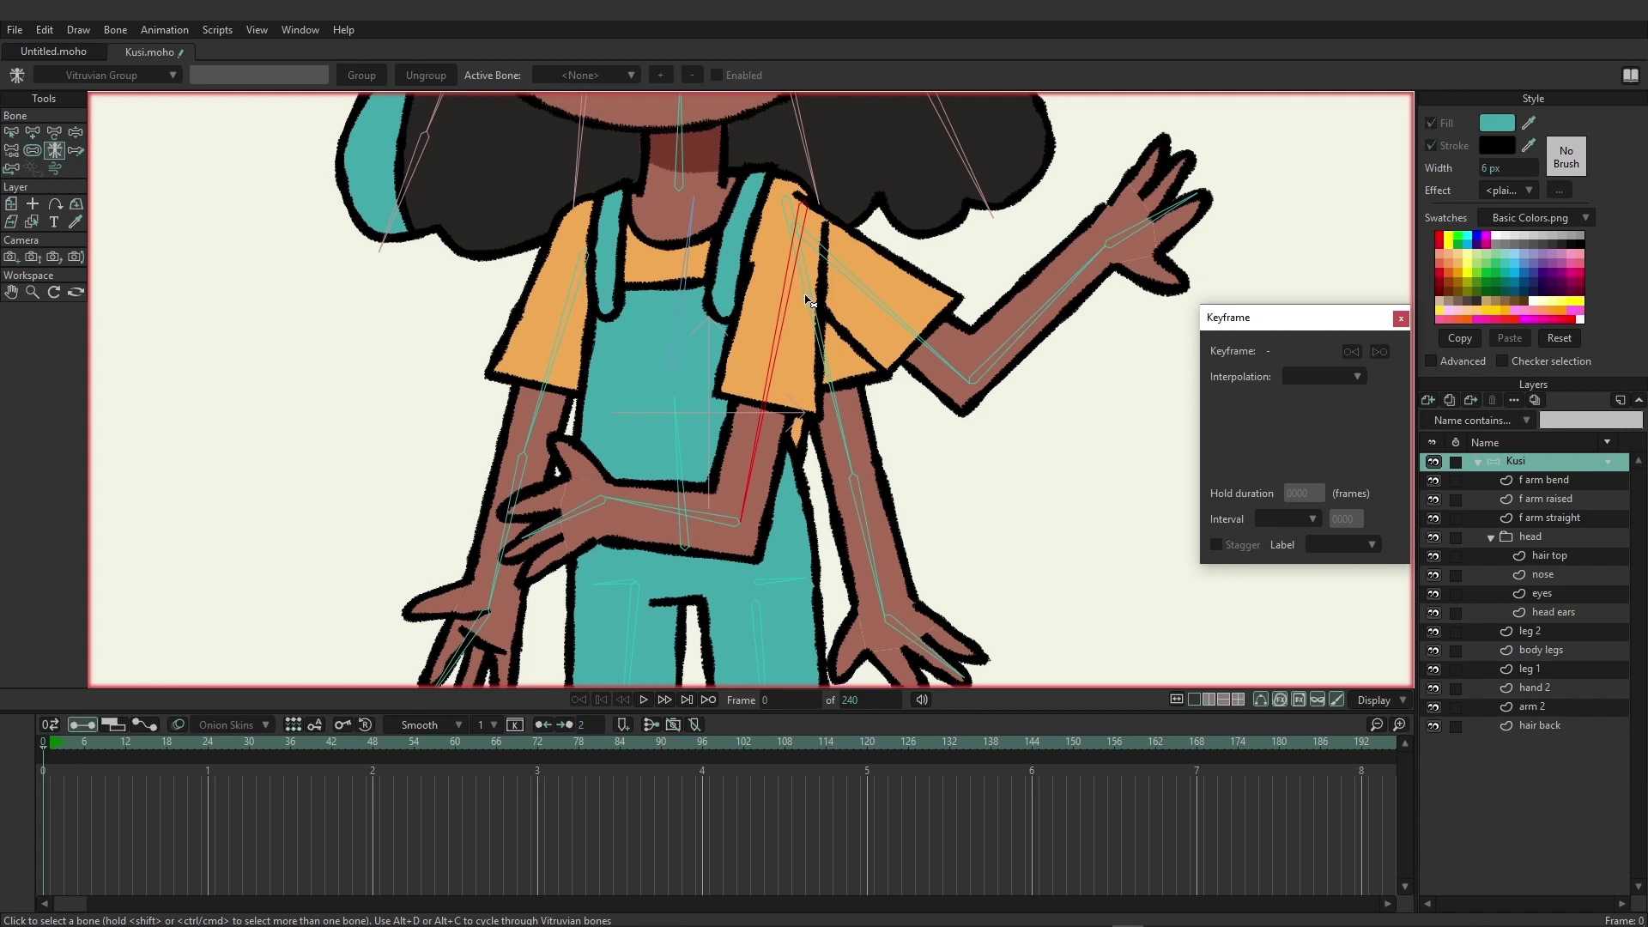
shift+click(815, 302)
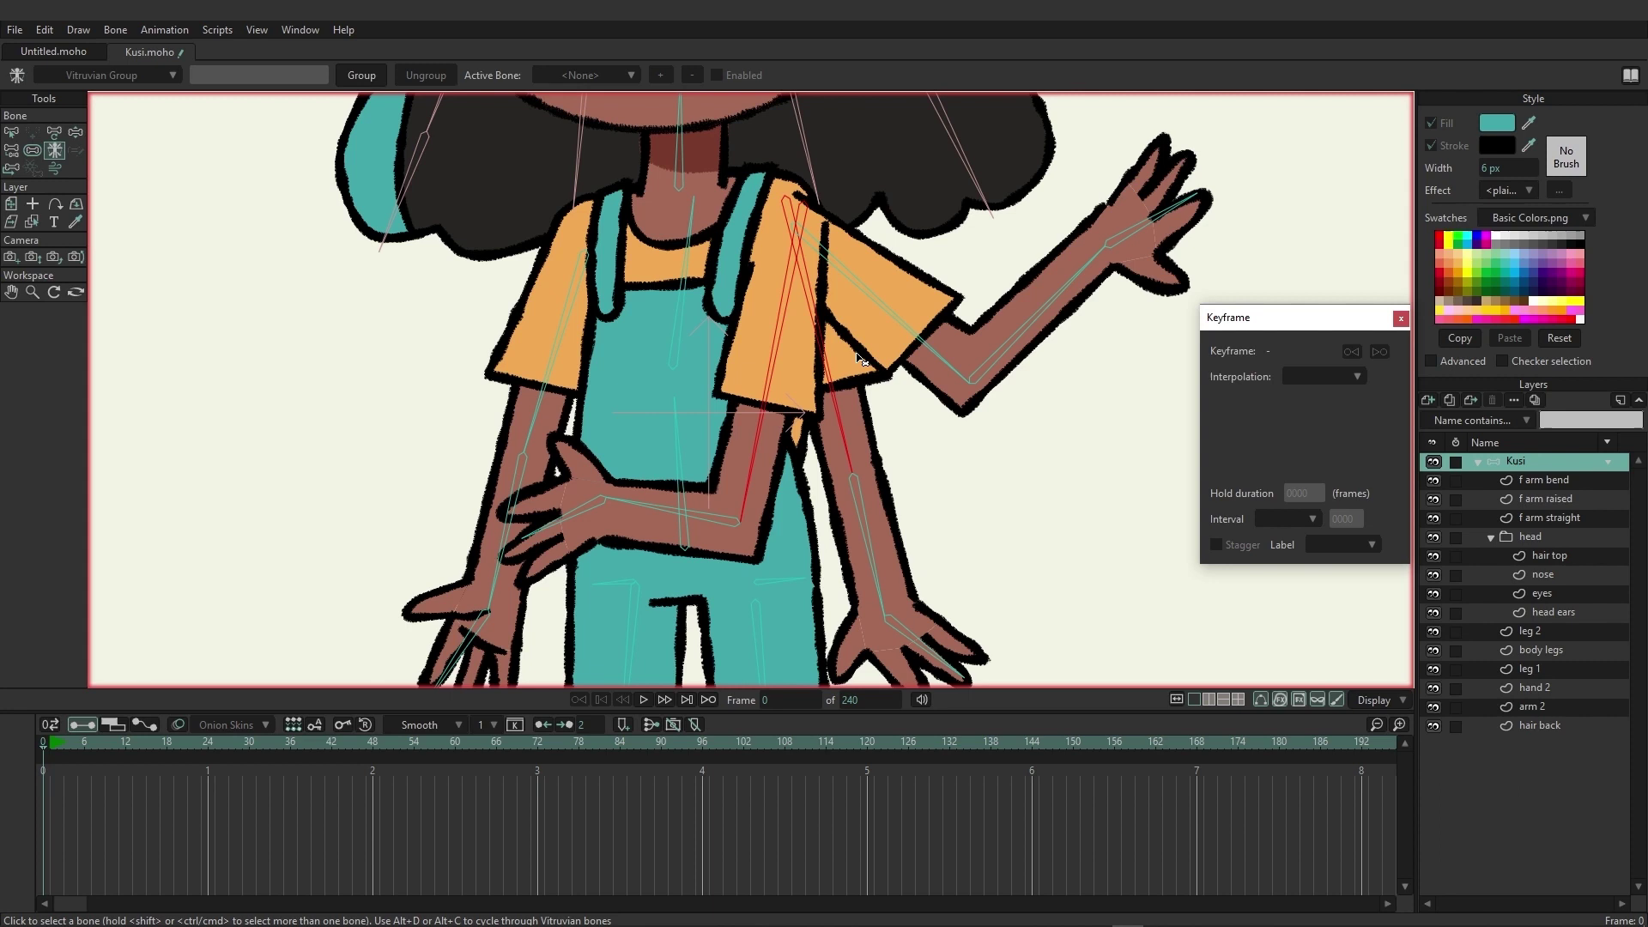
shift+click(841, 270)
click(365, 76)
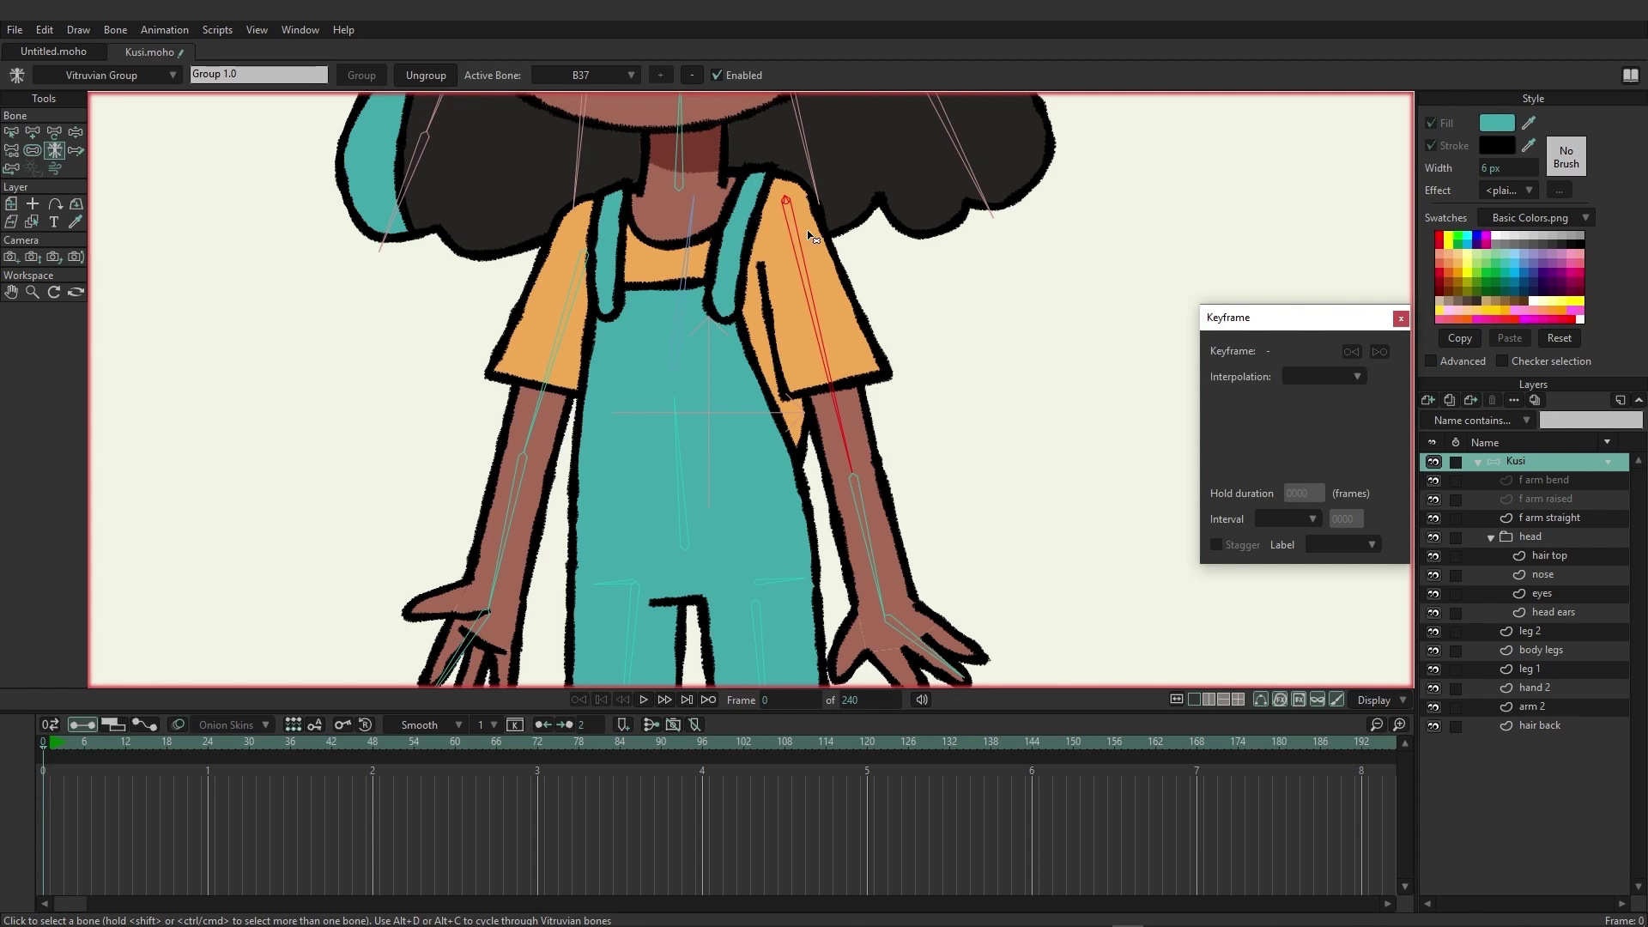
scroll(802, 225, up, 2)
drag(800, 223, 809, 268)
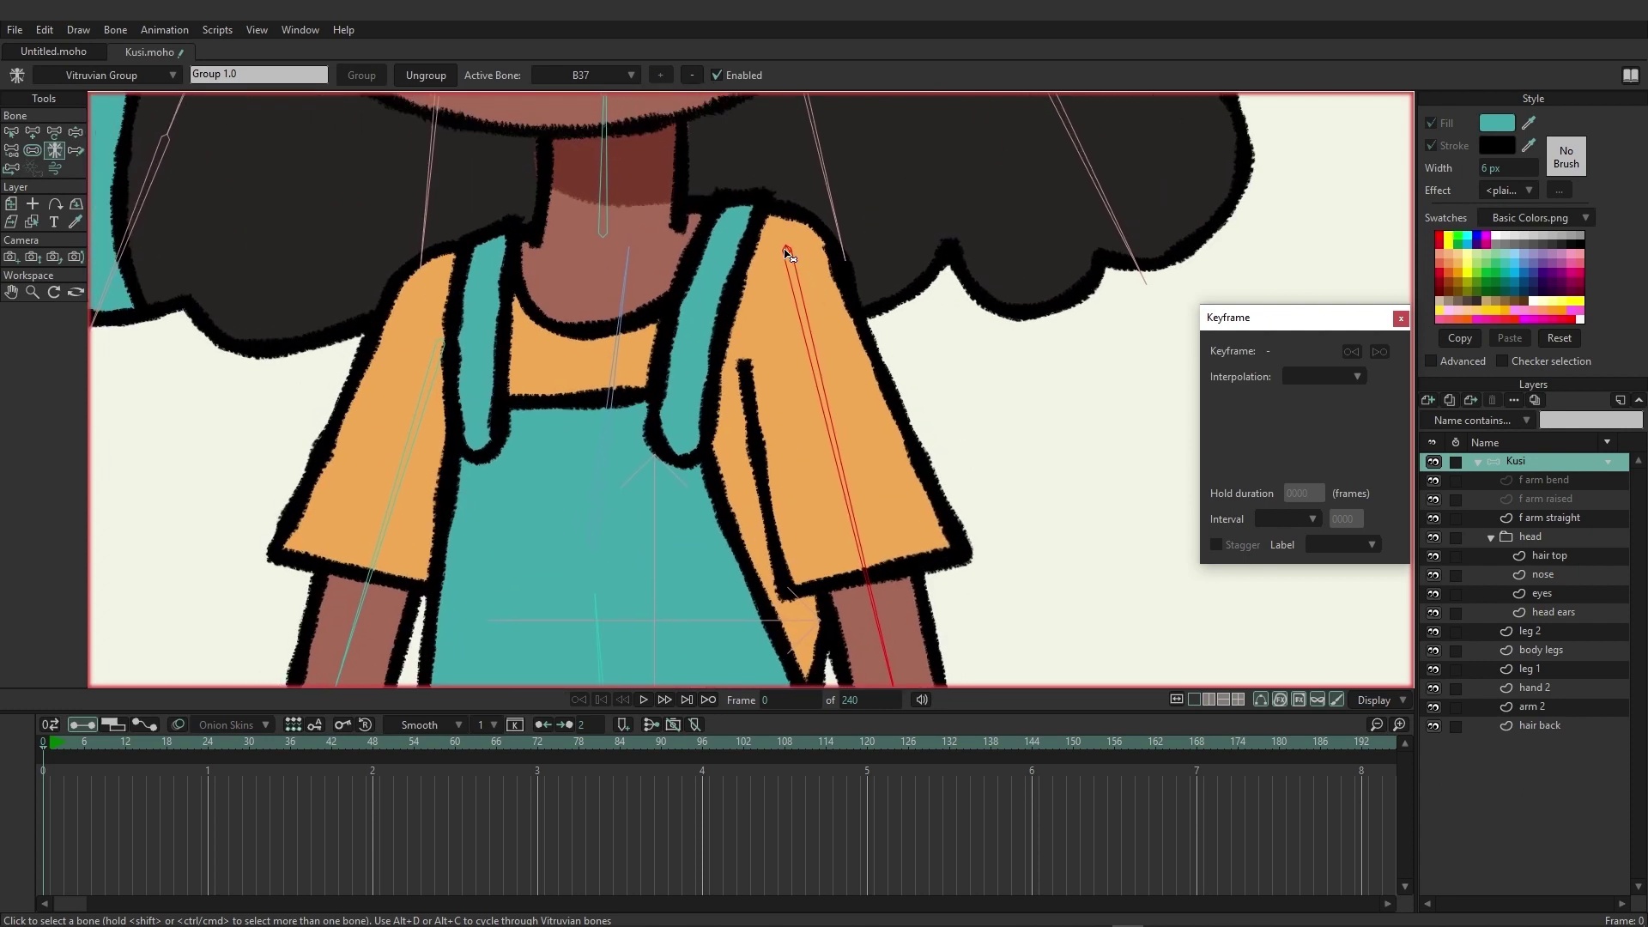
scroll(793, 256, up, 1)
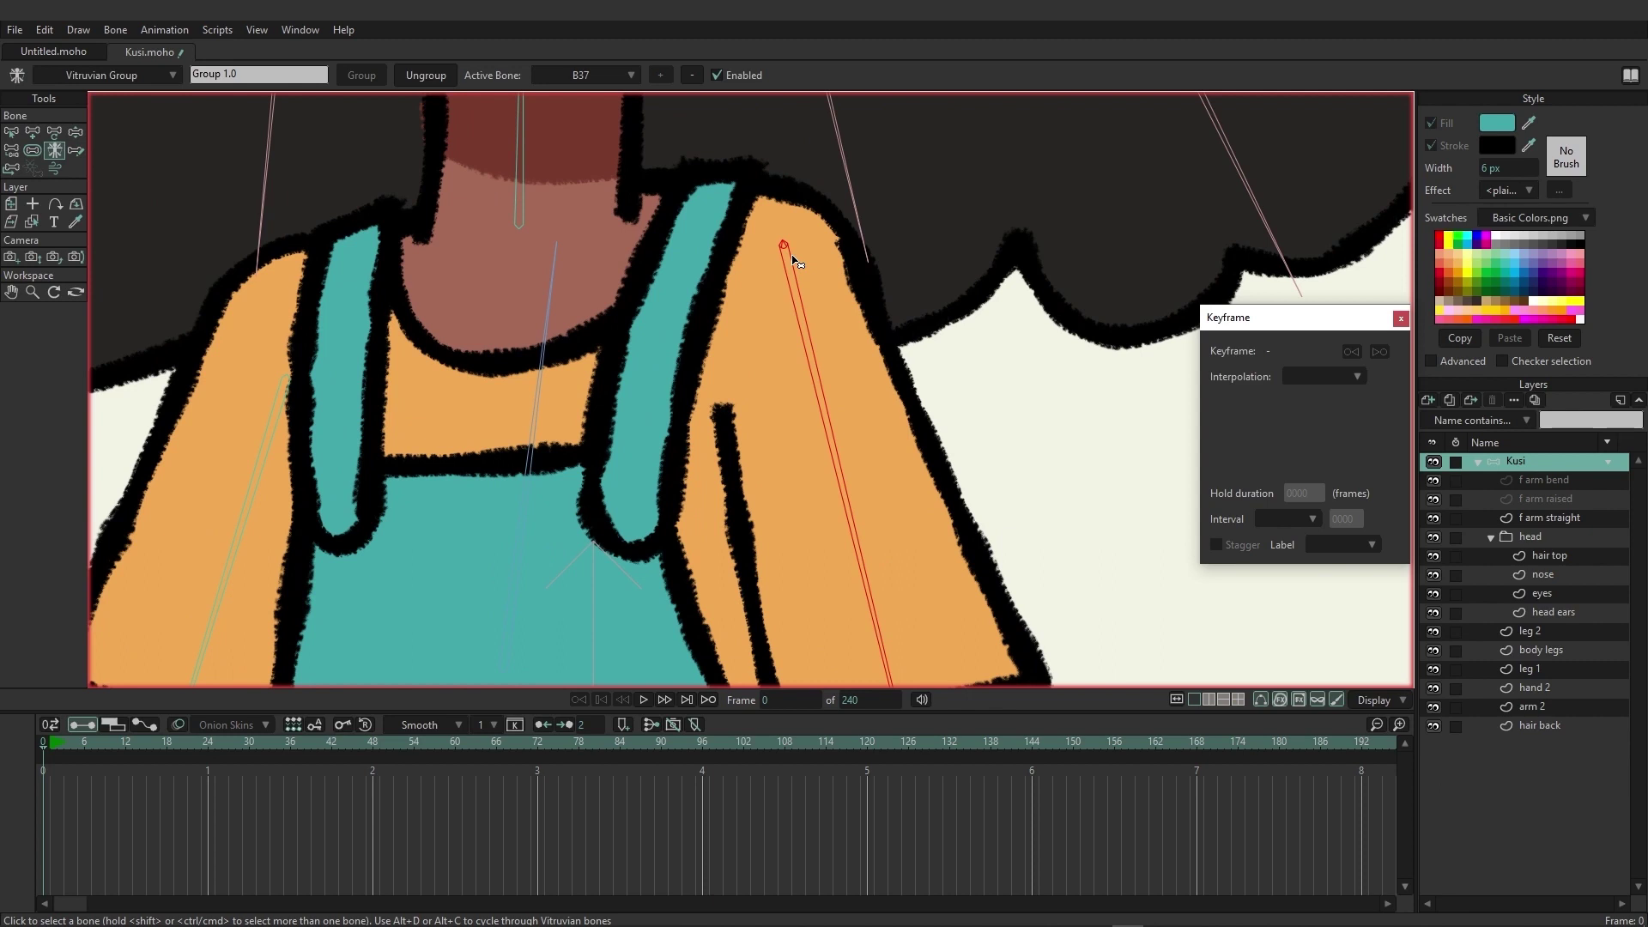
scroll(798, 265, down, 2)
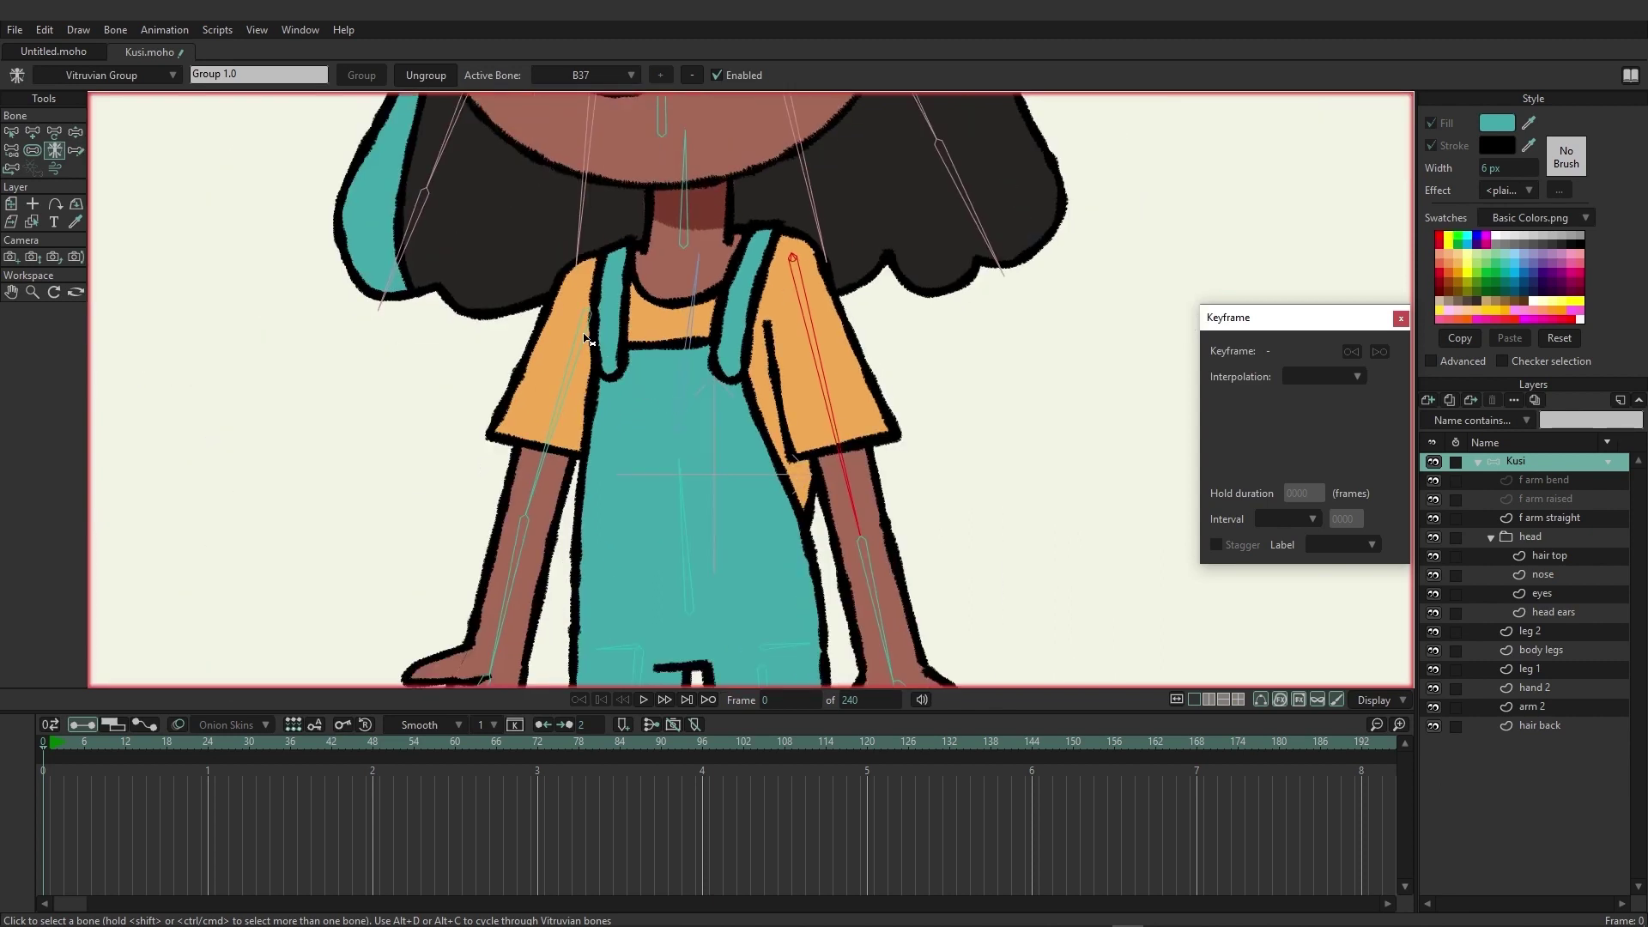
scroll(839, 460, down, 1)
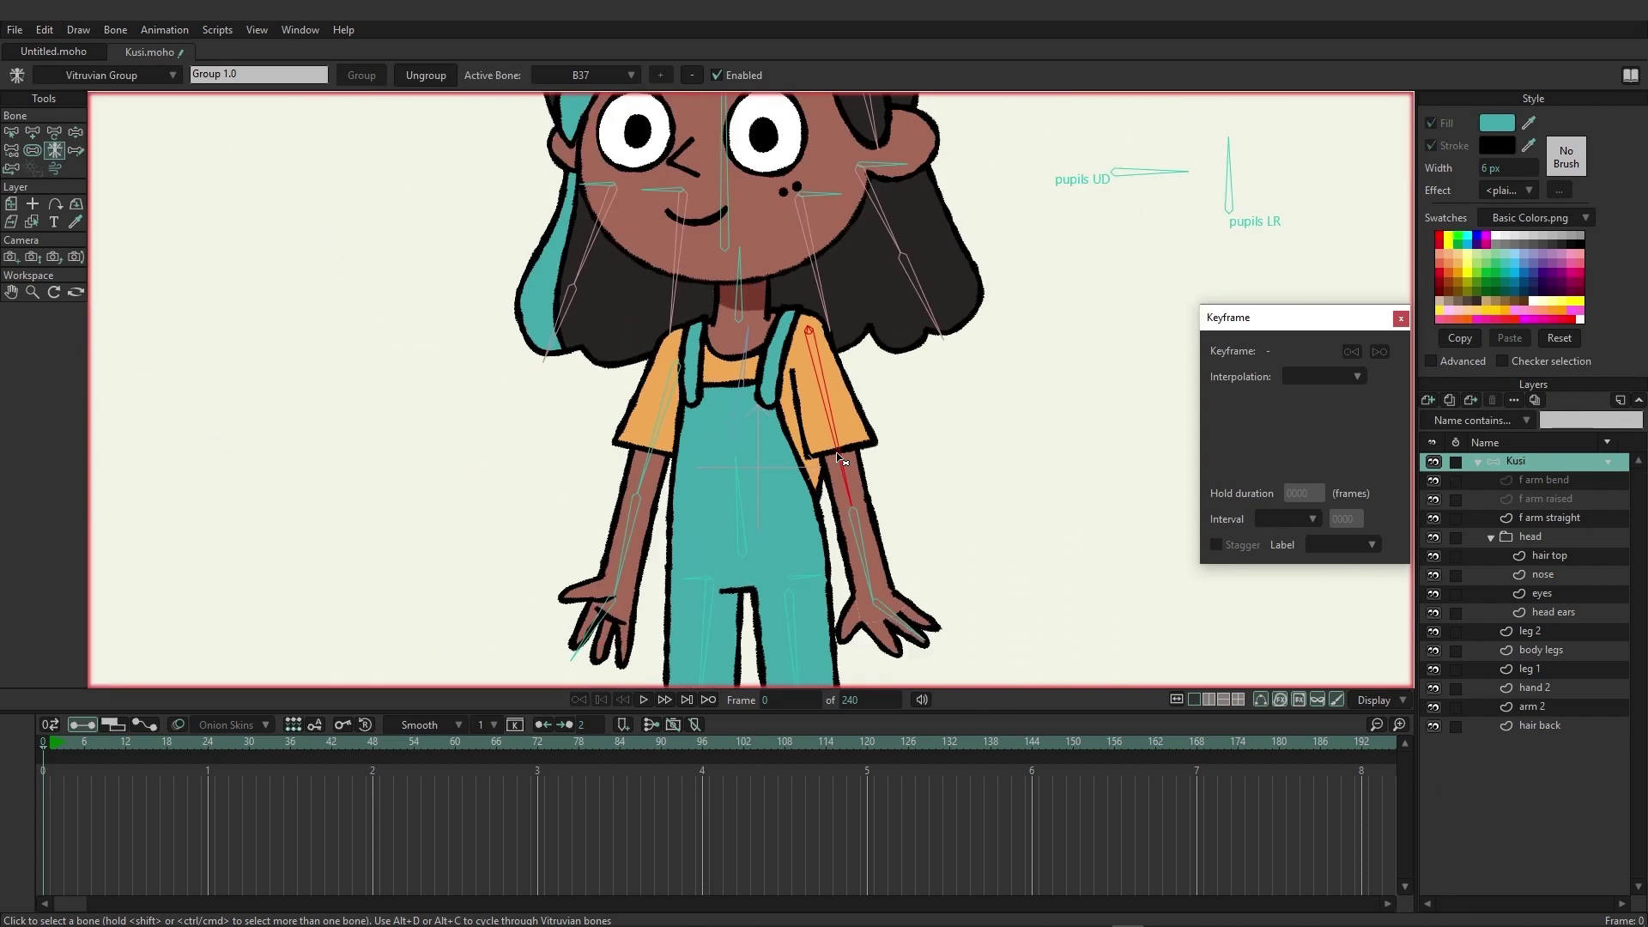
scroll(840, 459, up, 2)
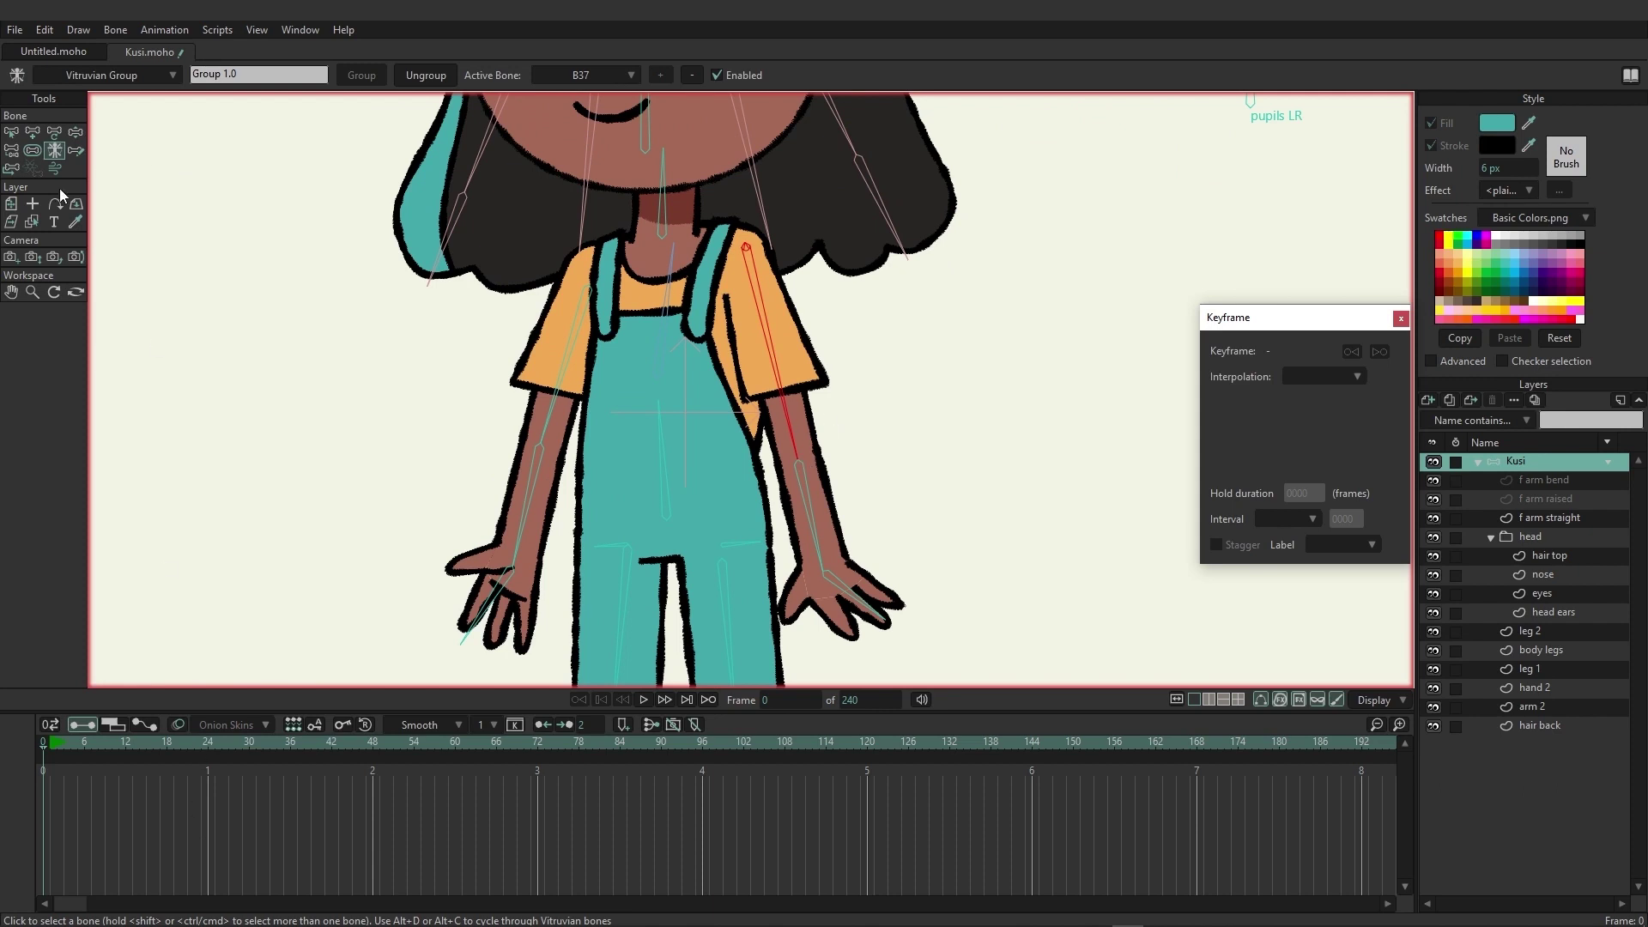
Step: At frame 12, pose the rig with Manipulate Bones, lowering the body and bending the back arm outward at the elbow
click(75, 132)
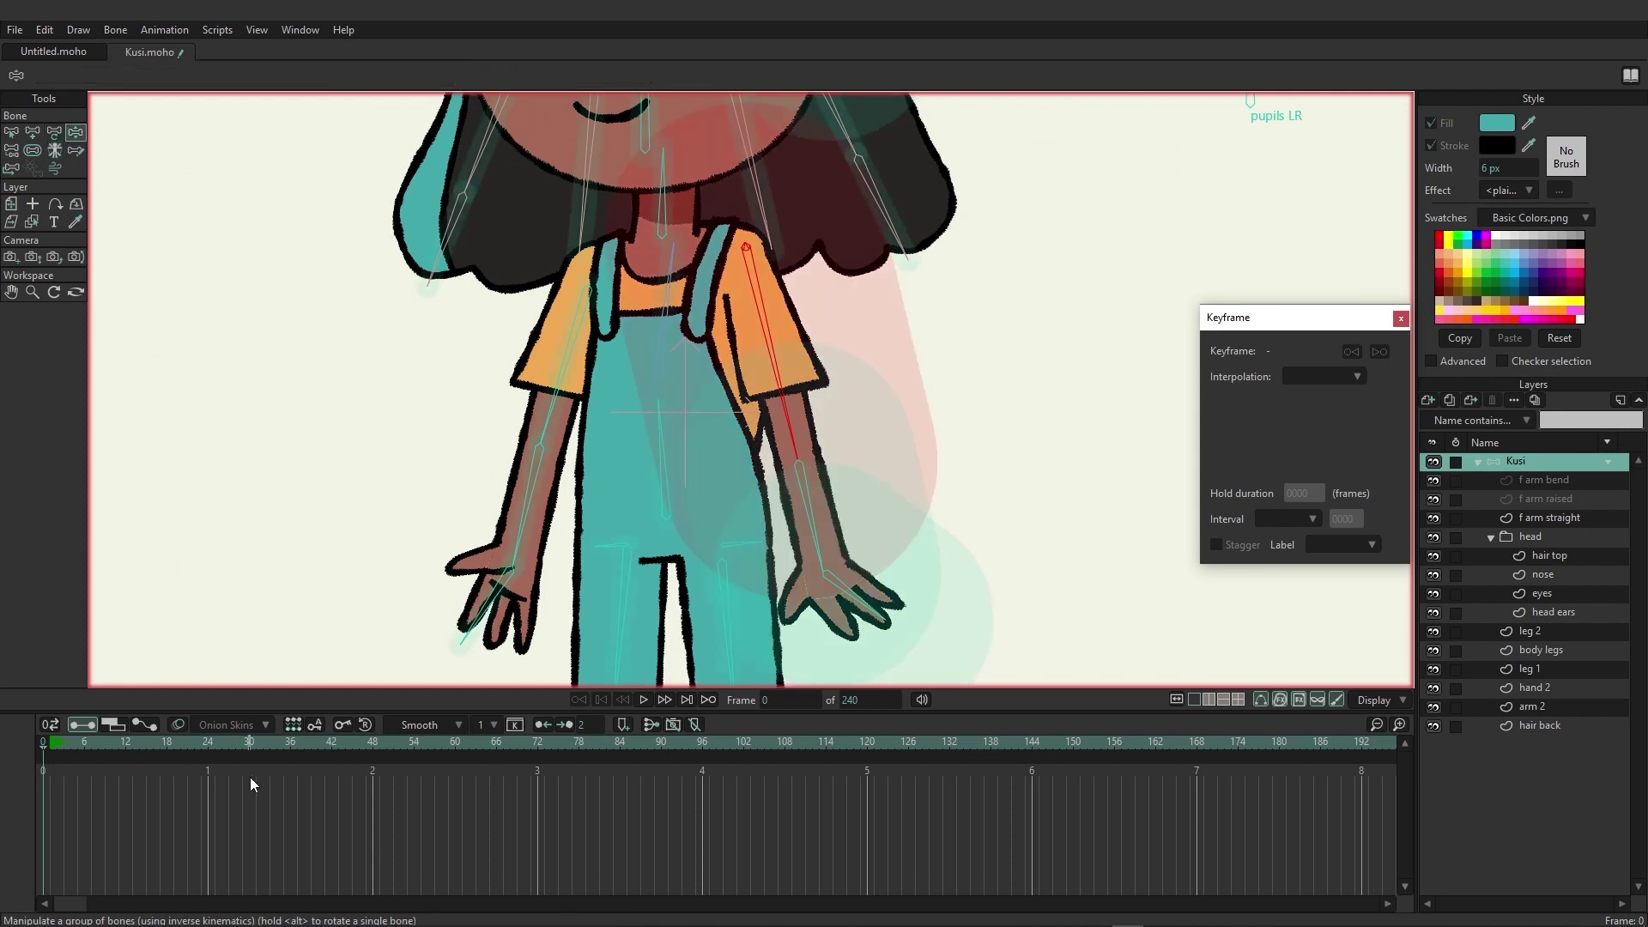
click(126, 743)
drag(659, 442, 455, 395)
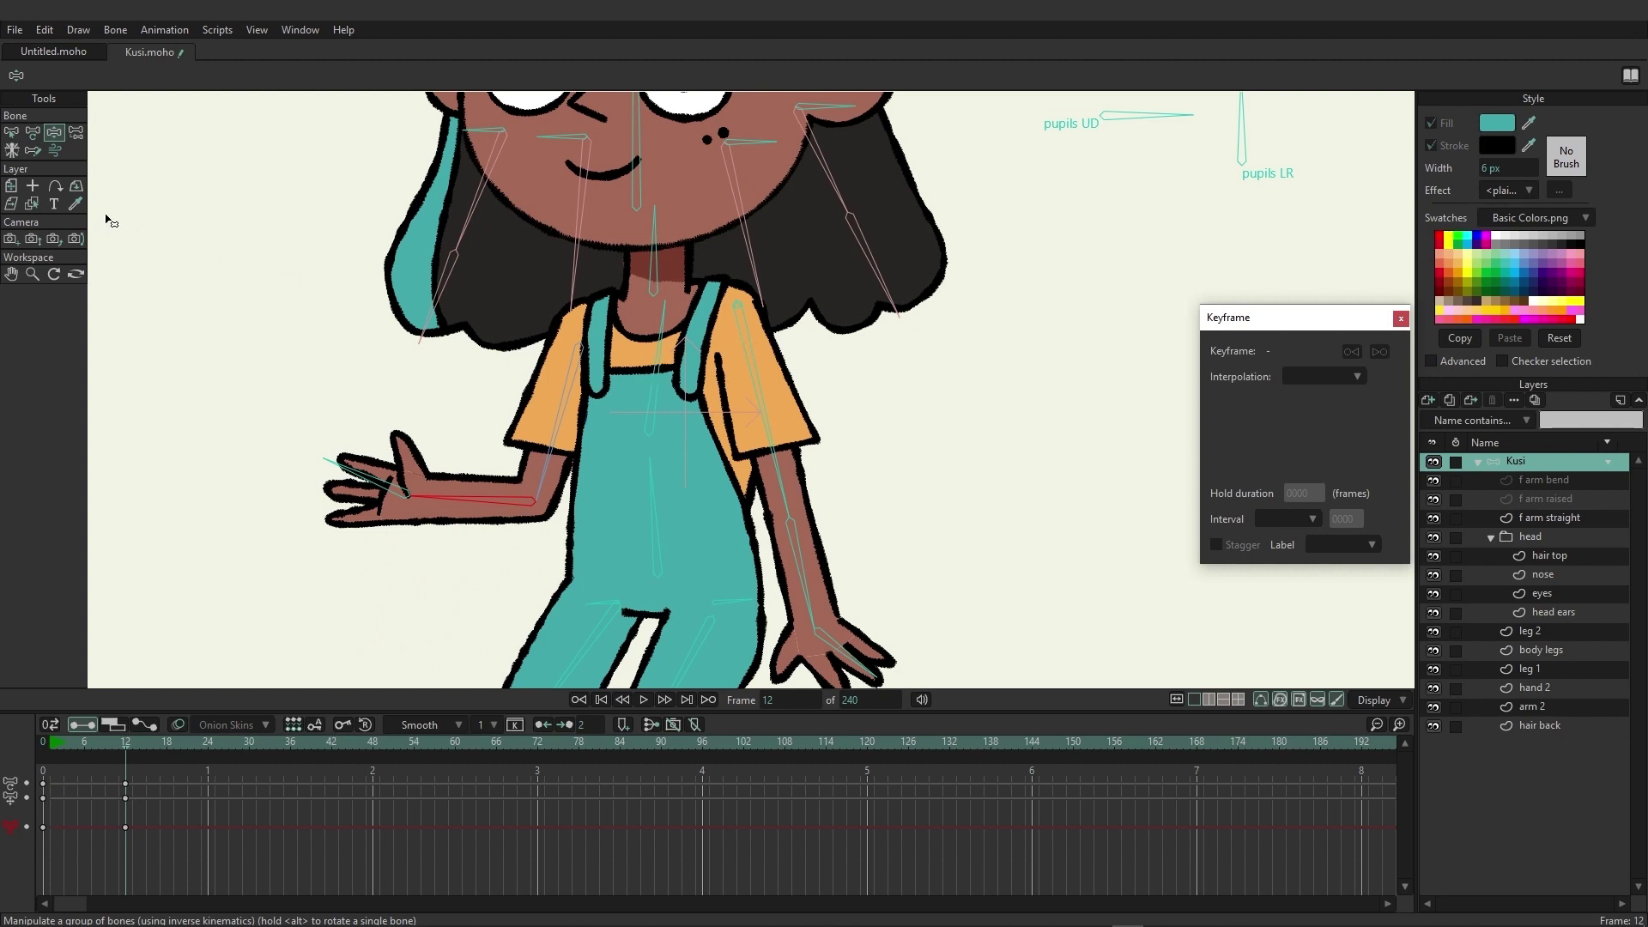
Step: At frame 12, switch the front arm's Vitruvian group from the straight arm to the raised arm's bone, and on to the bent arm's bone
click(12, 134)
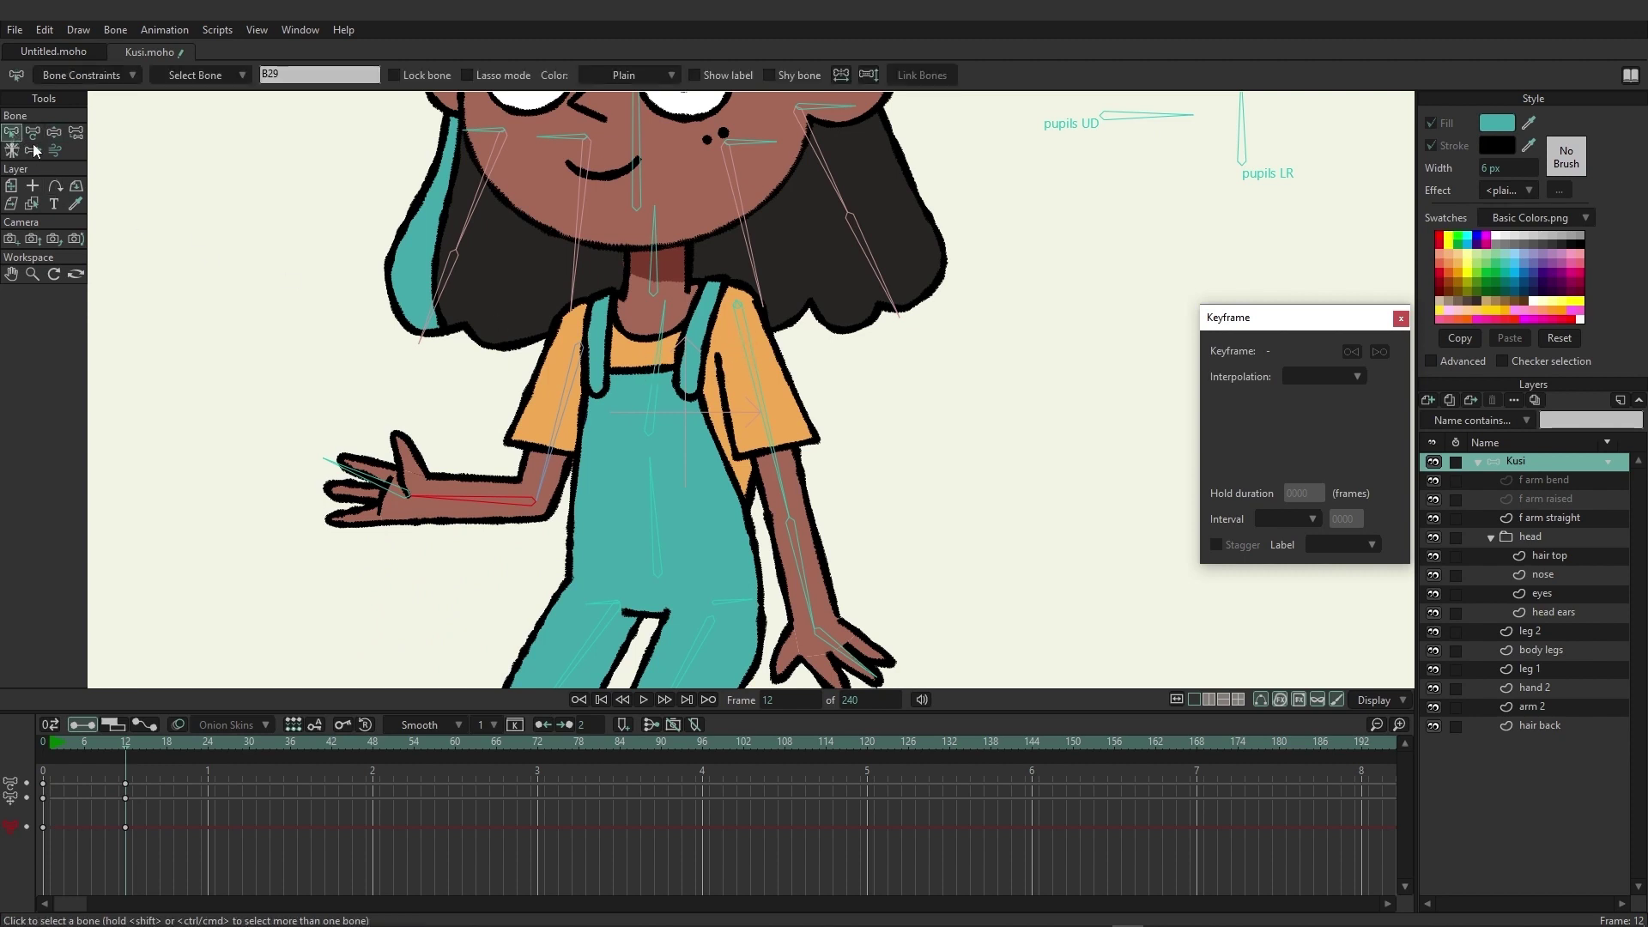
click(750, 349)
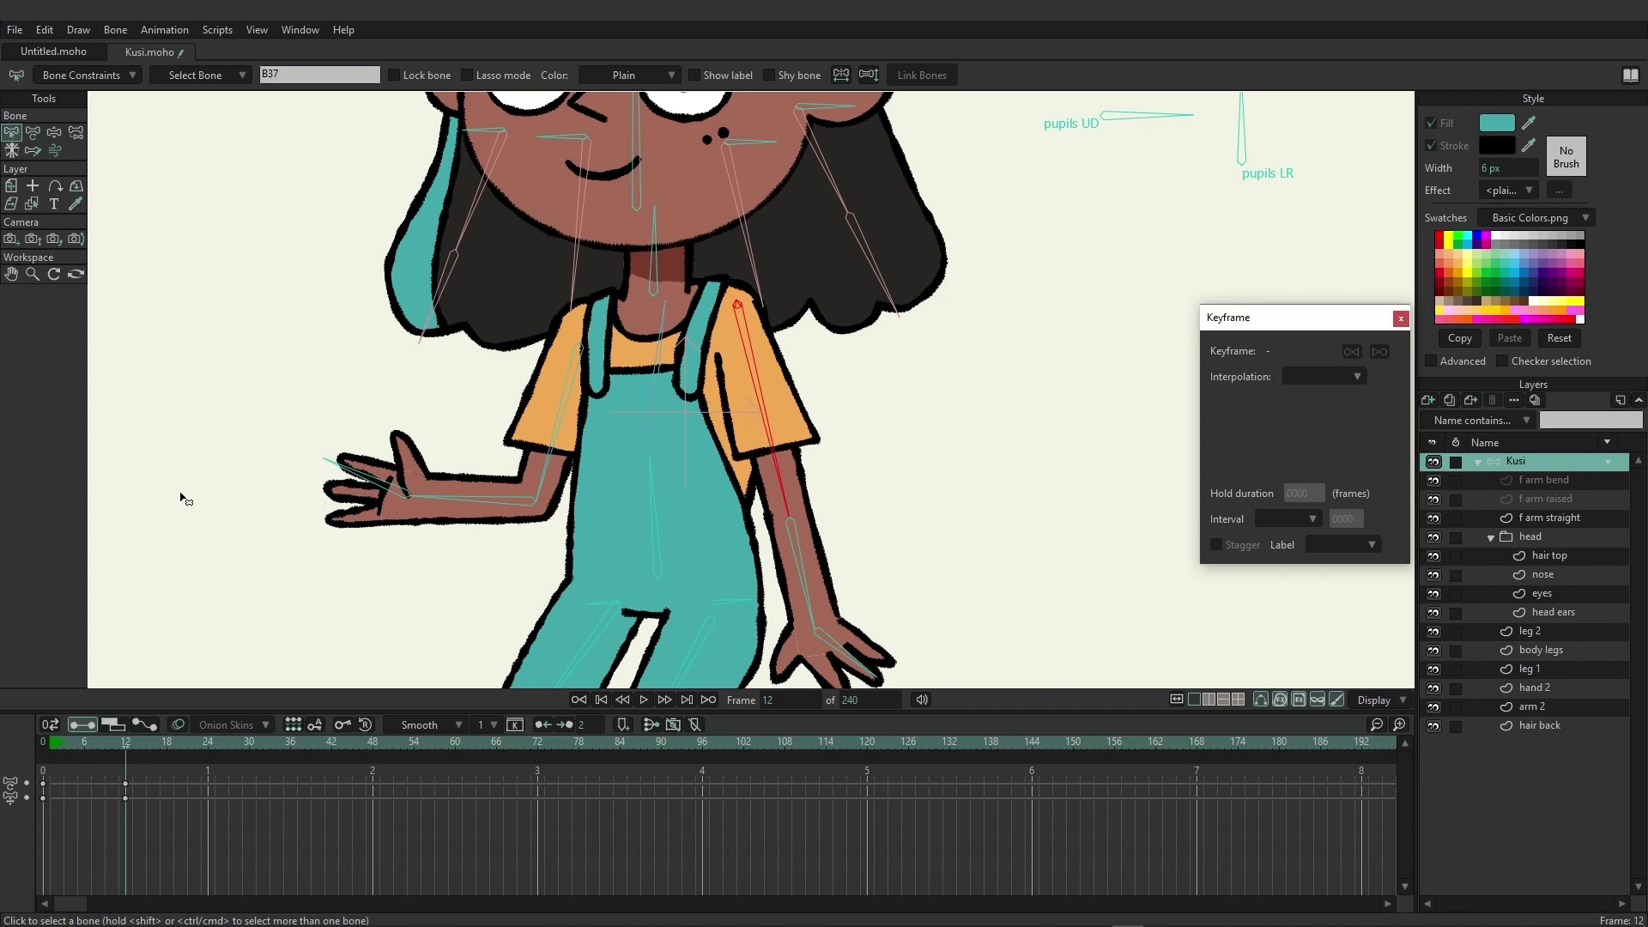
click(11, 152)
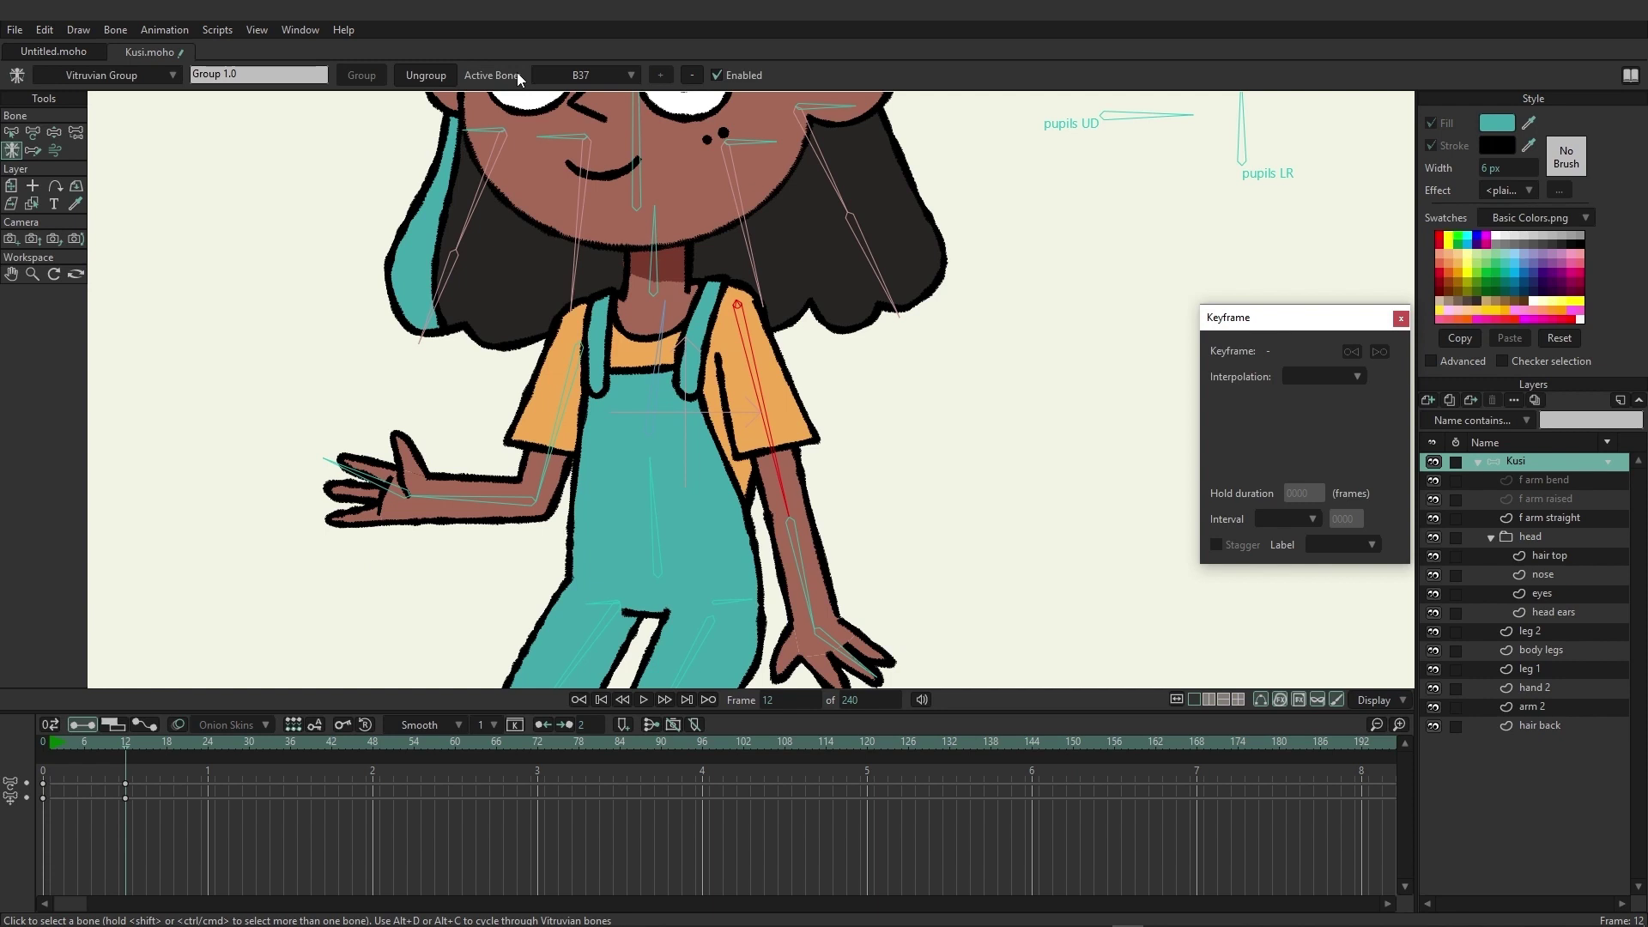
click(619, 79)
click(637, 110)
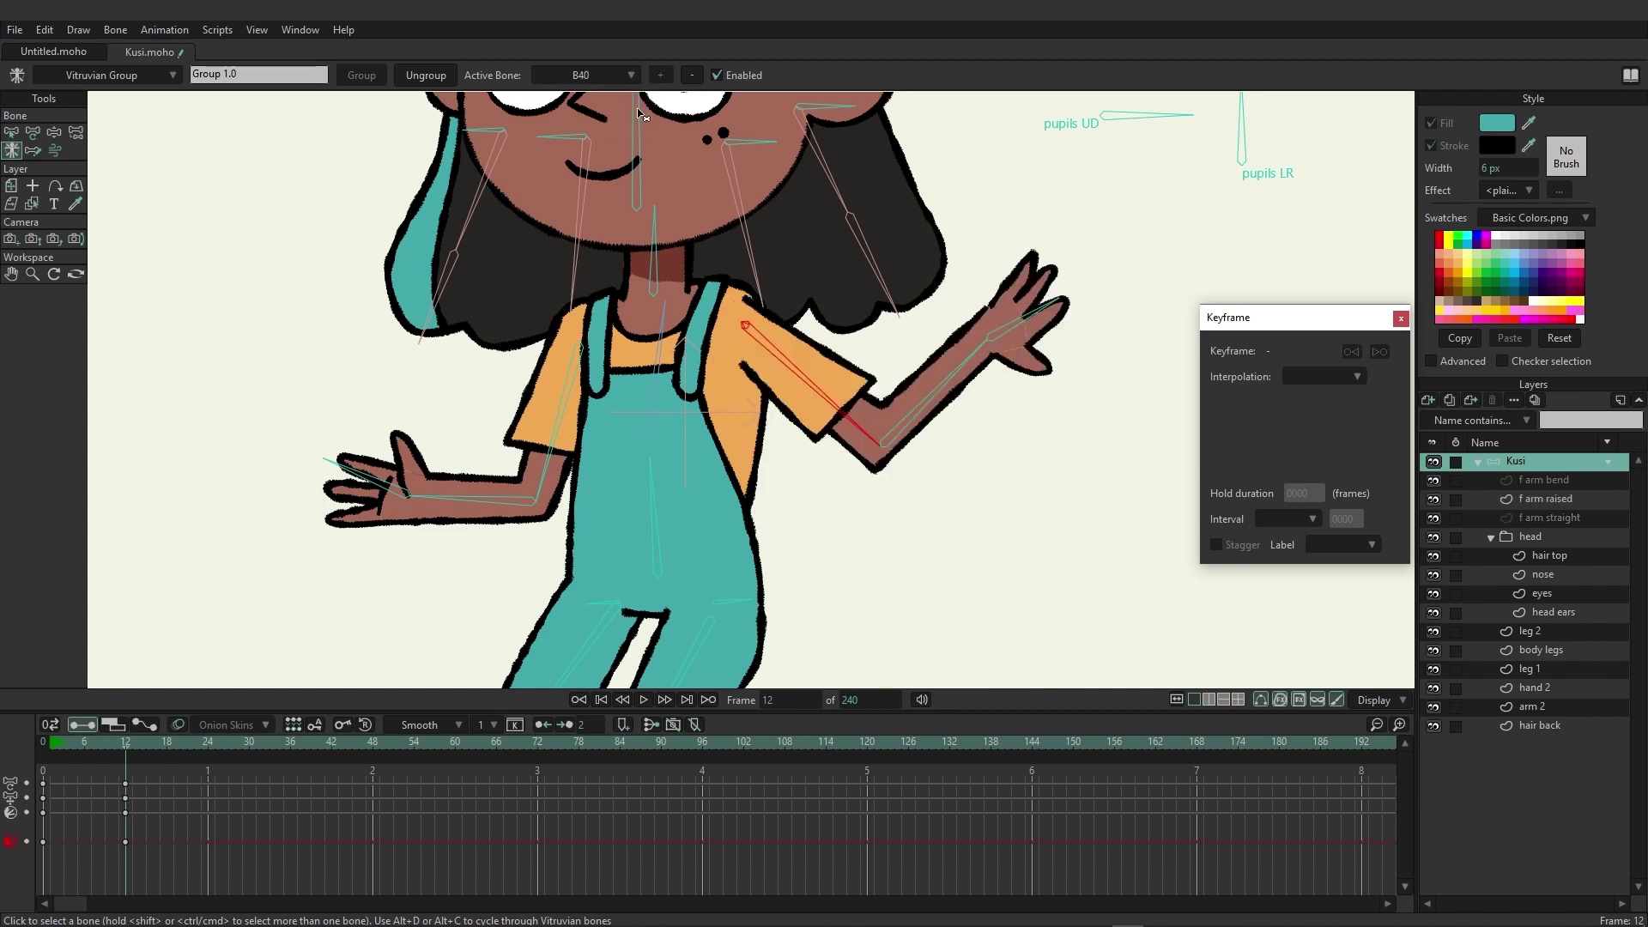
click(621, 79)
click(632, 126)
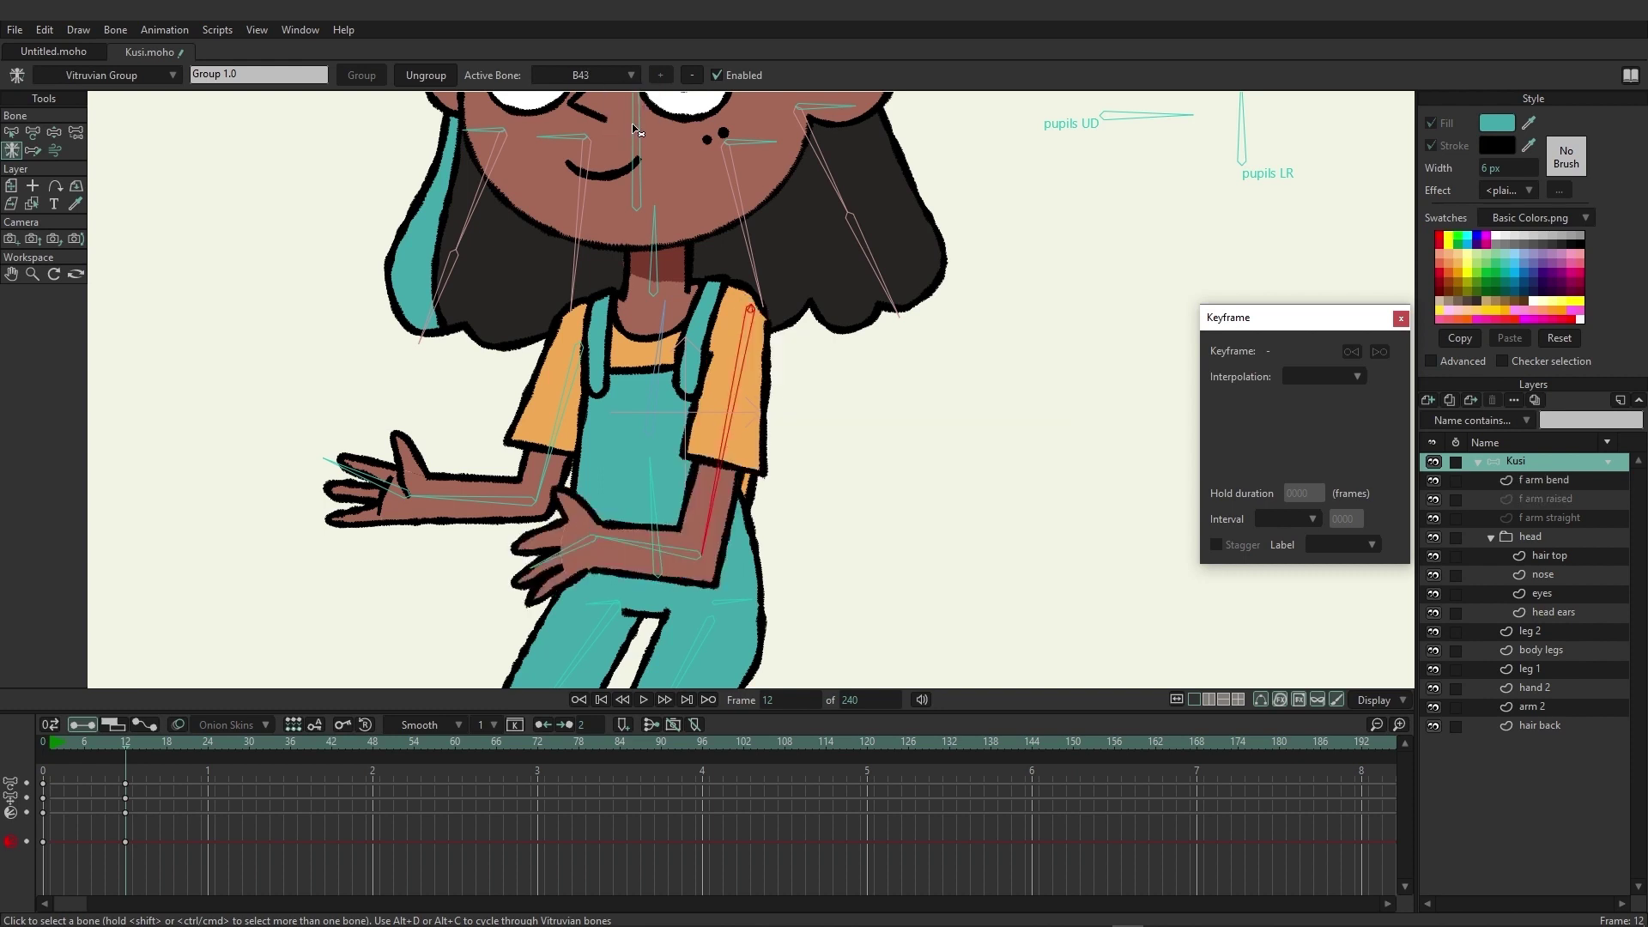
key(z)
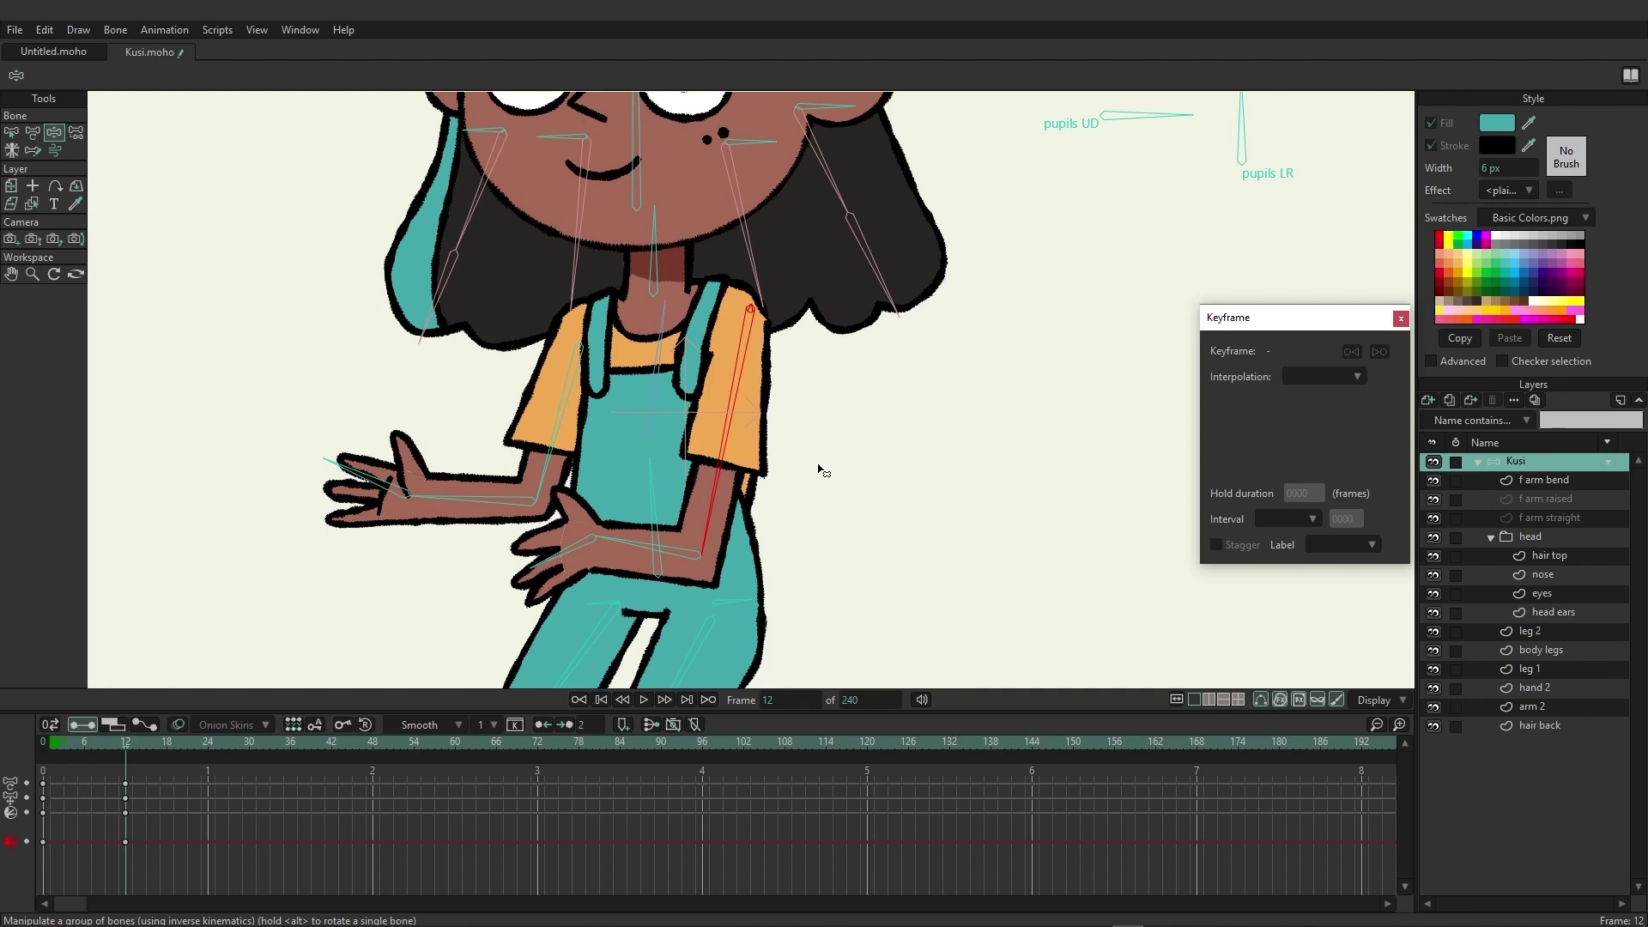
Step: Rename the bent front arm's upper arm bone as "front arm bend"
click(11, 132)
double_click(307, 72)
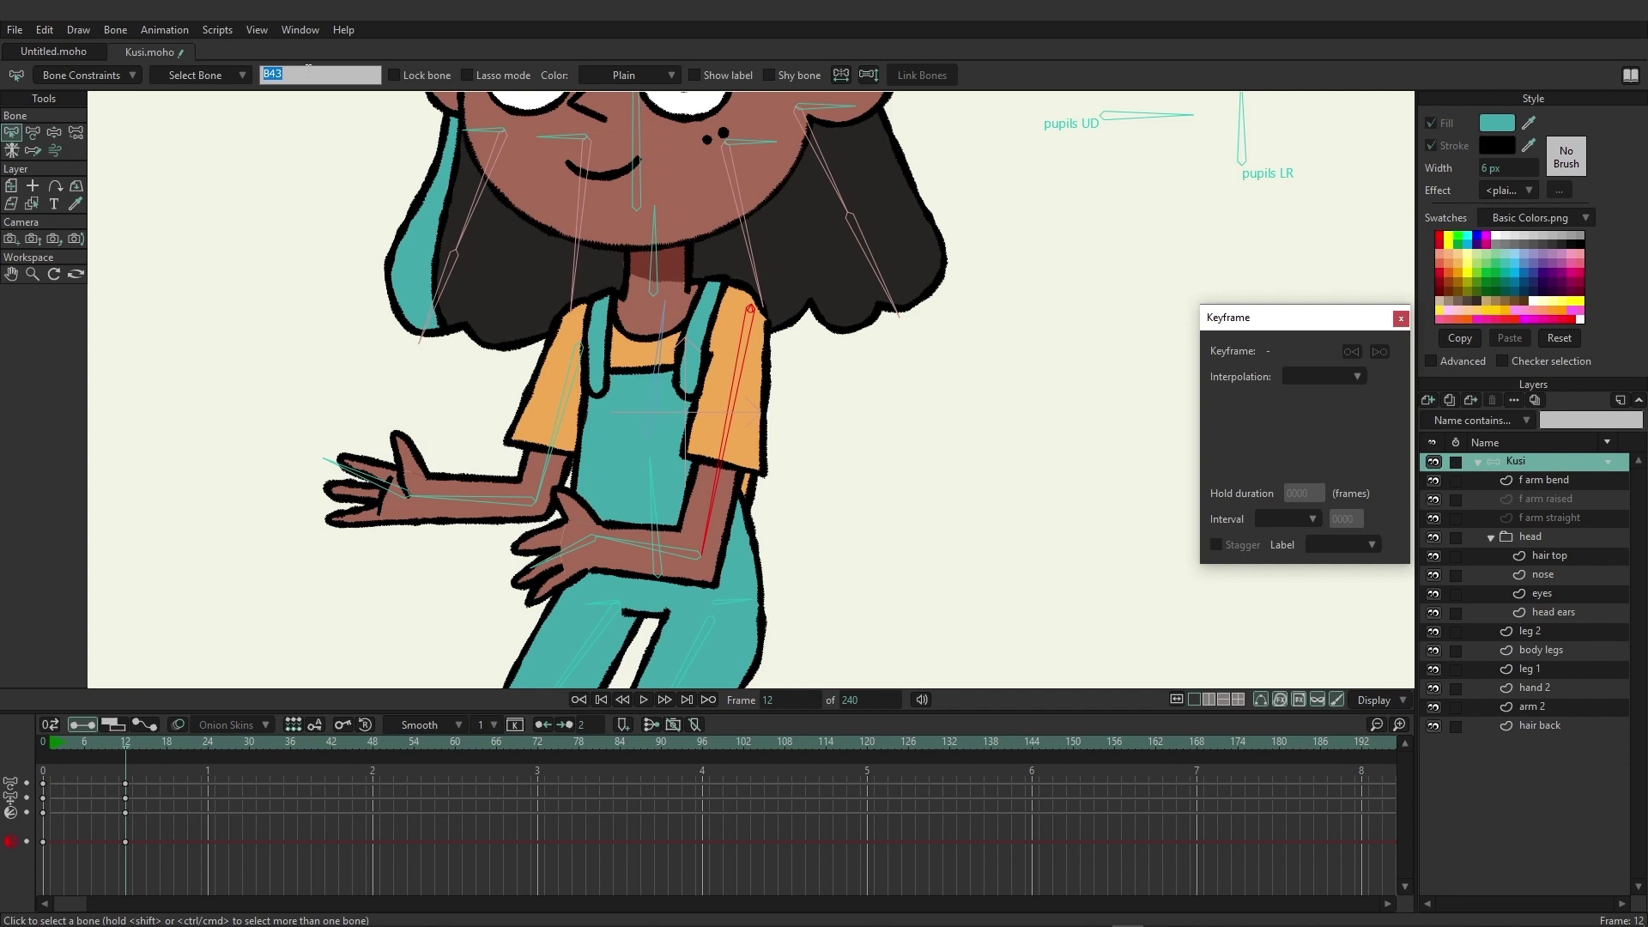
text(front arm bend)
Step: Make the raised arm's upper arm bone the active bone of the front arm's Vitruvian group at frame 12
click(12, 150)
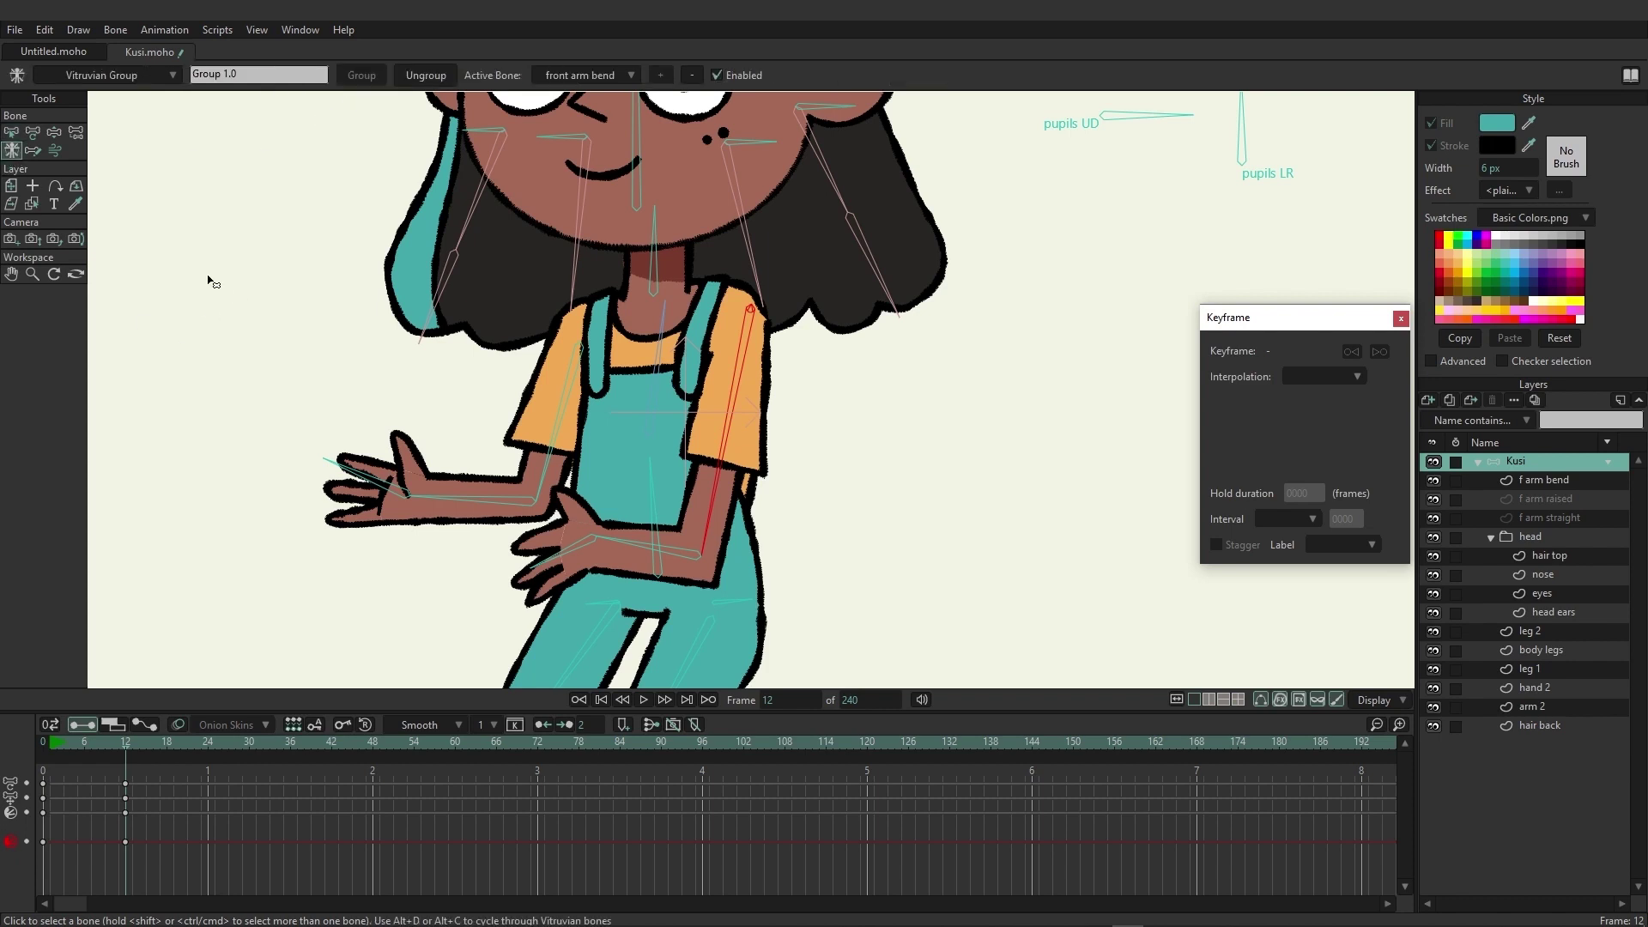
click(602, 79)
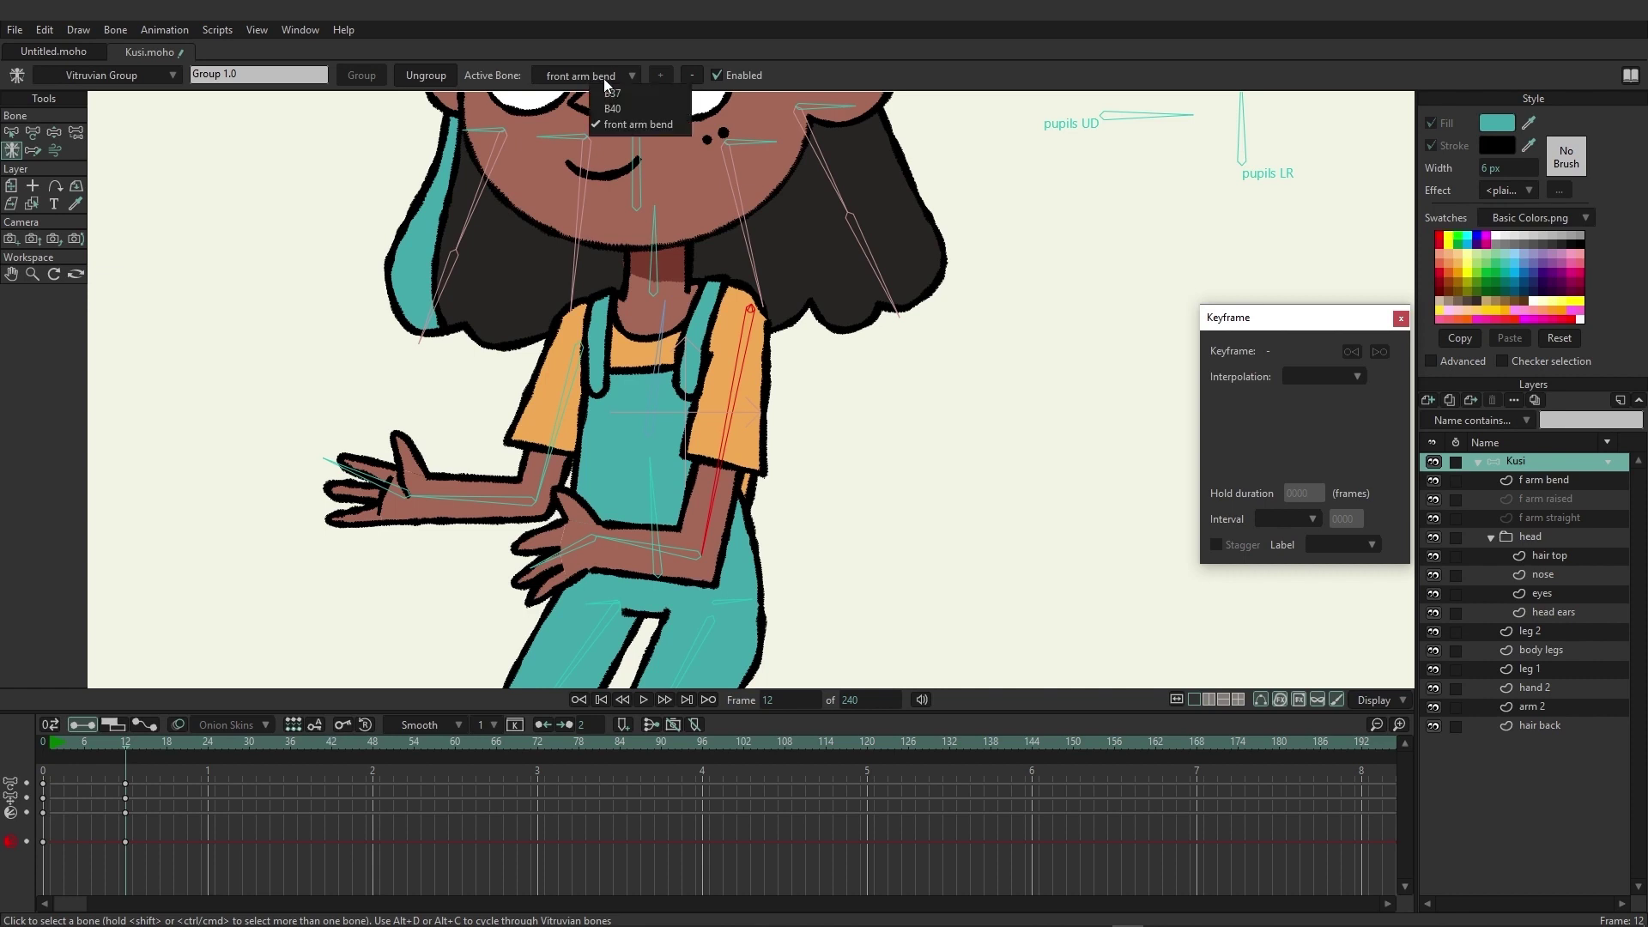
click(646, 108)
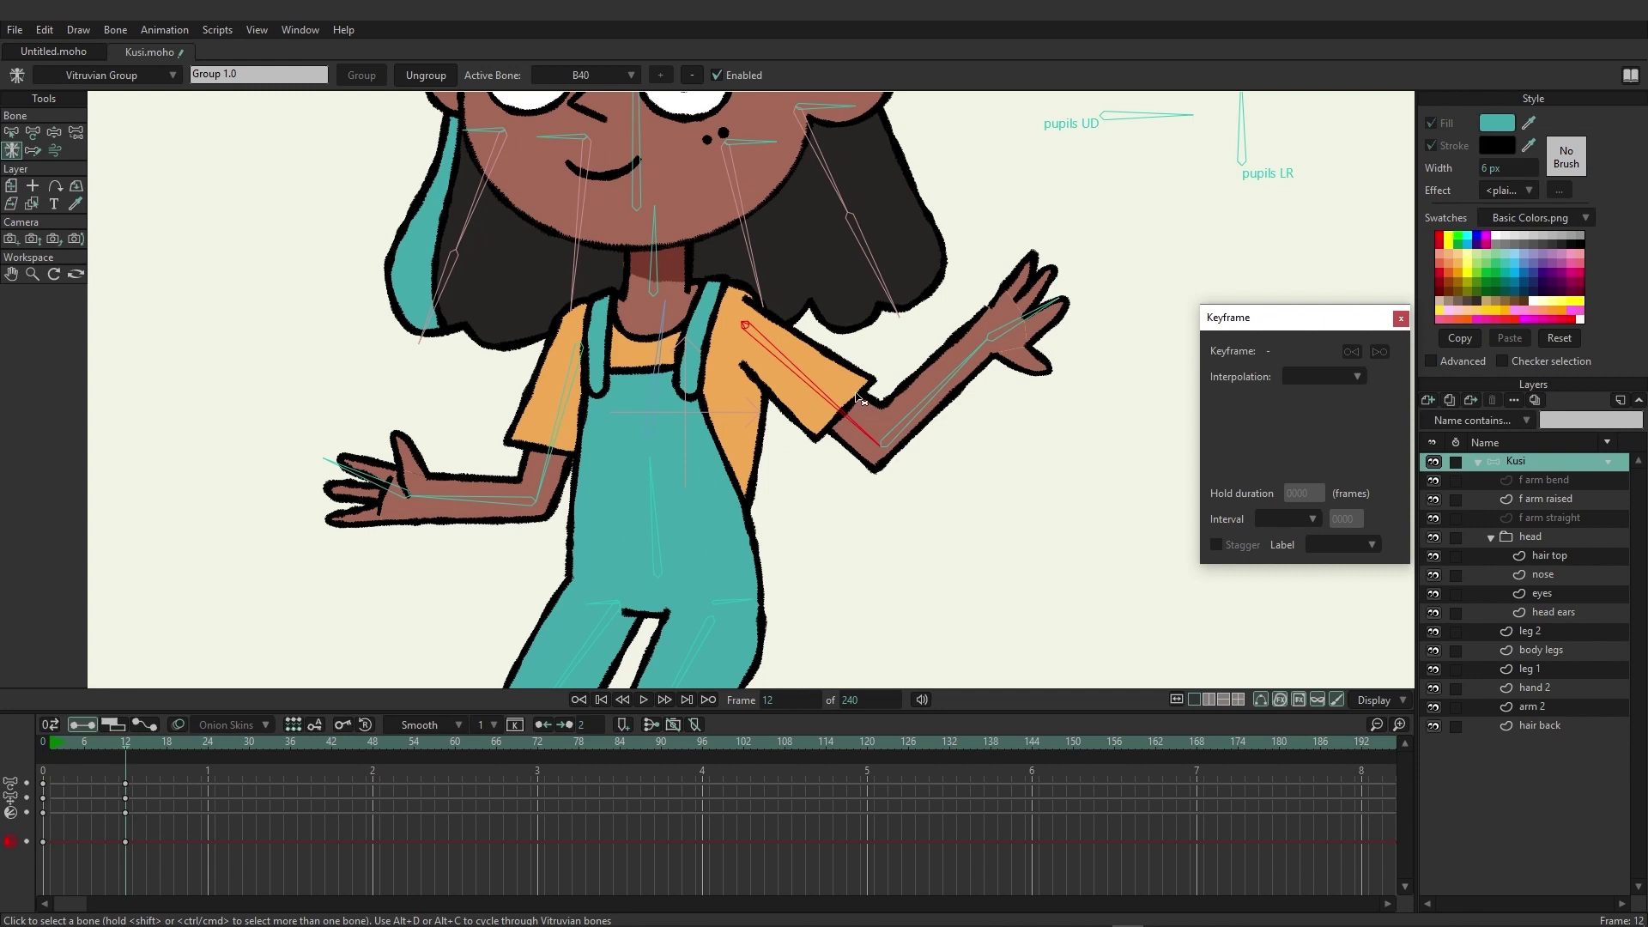